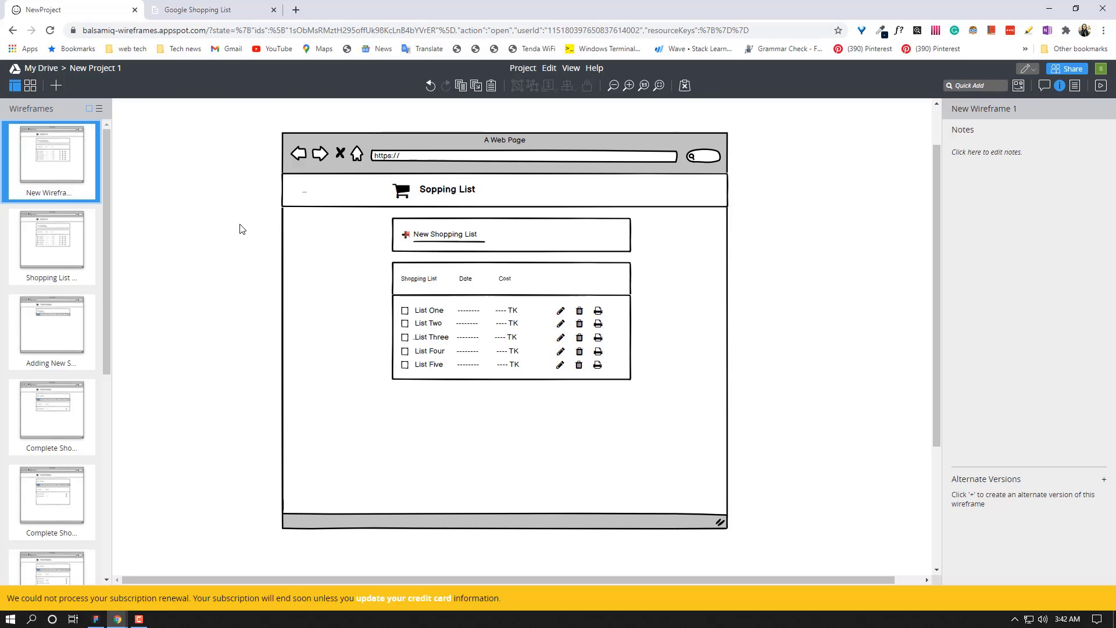
# Step: Switch to Google Shopping List and add Eggs, Butter and Tomatoes to the empty list
pyautogui.click(200, 9)
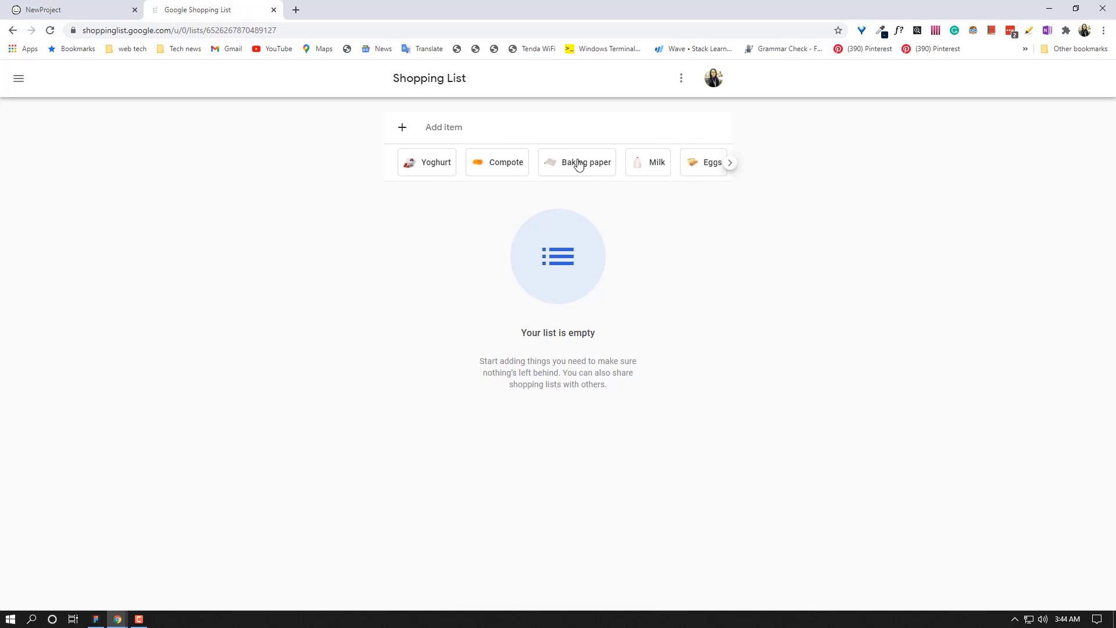
pyautogui.click(435, 125)
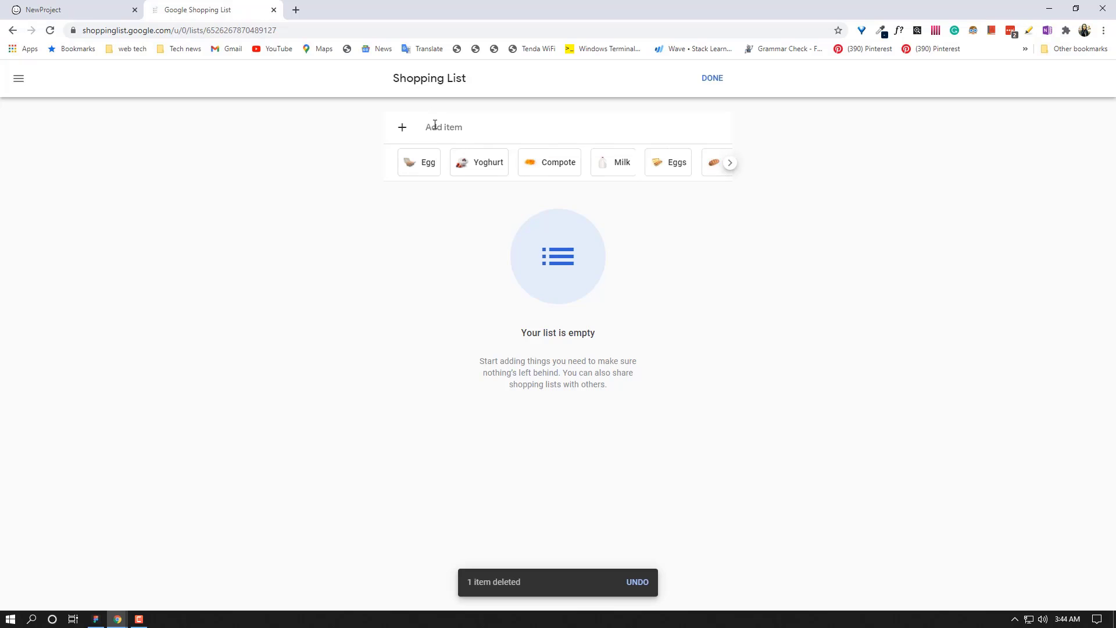
pyautogui.write('Egg')
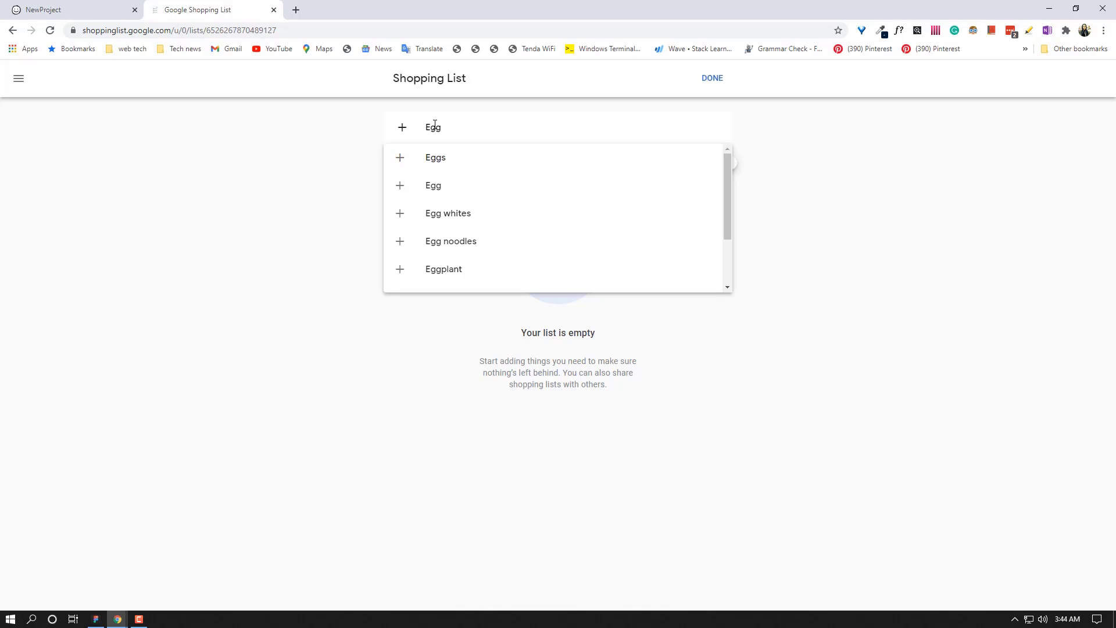
pyautogui.click(435, 157)
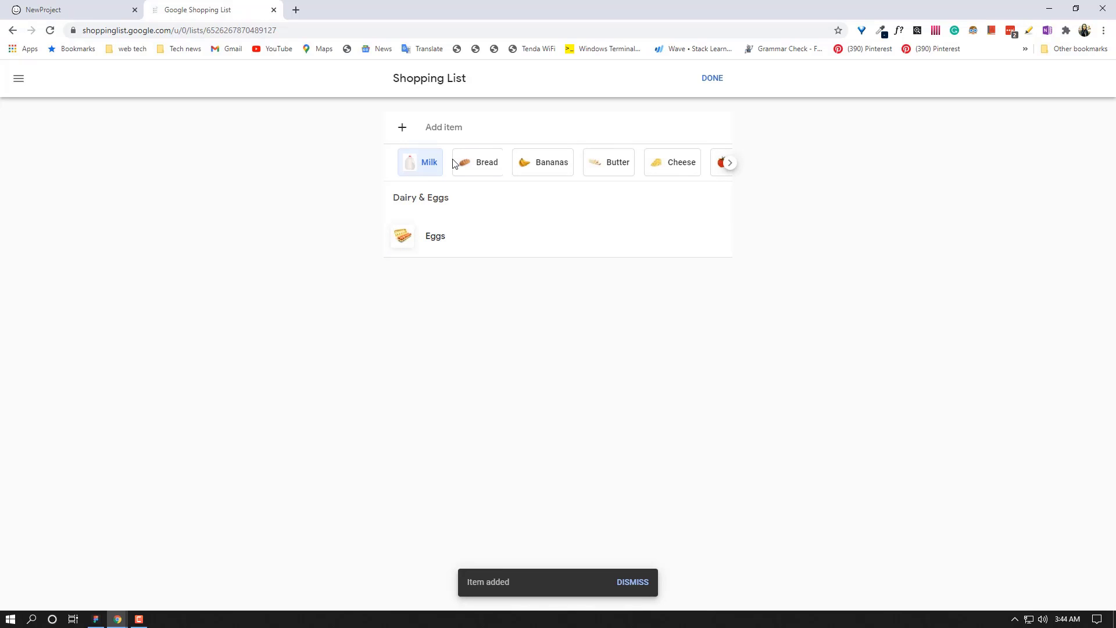
pyautogui.click(599, 168)
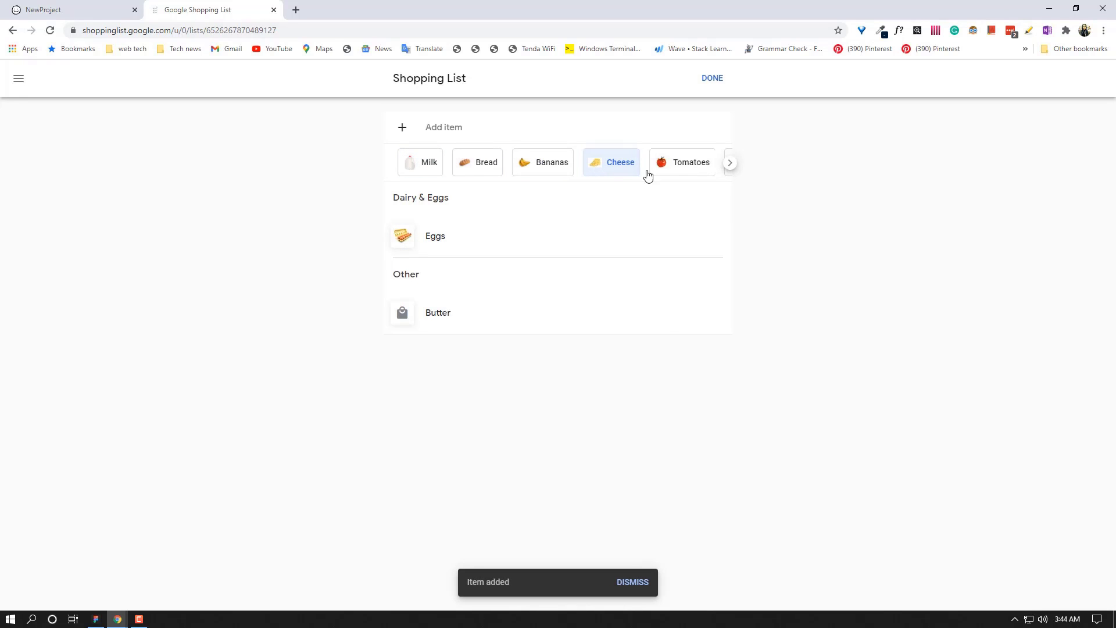
pyautogui.click(685, 171)
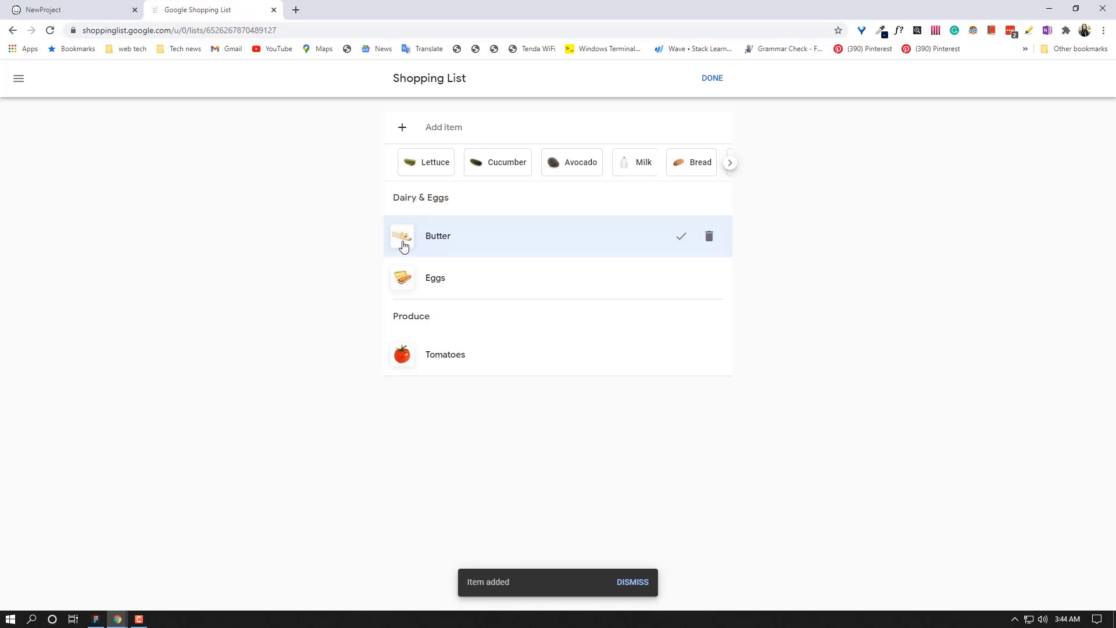
pyautogui.click(285, 406)
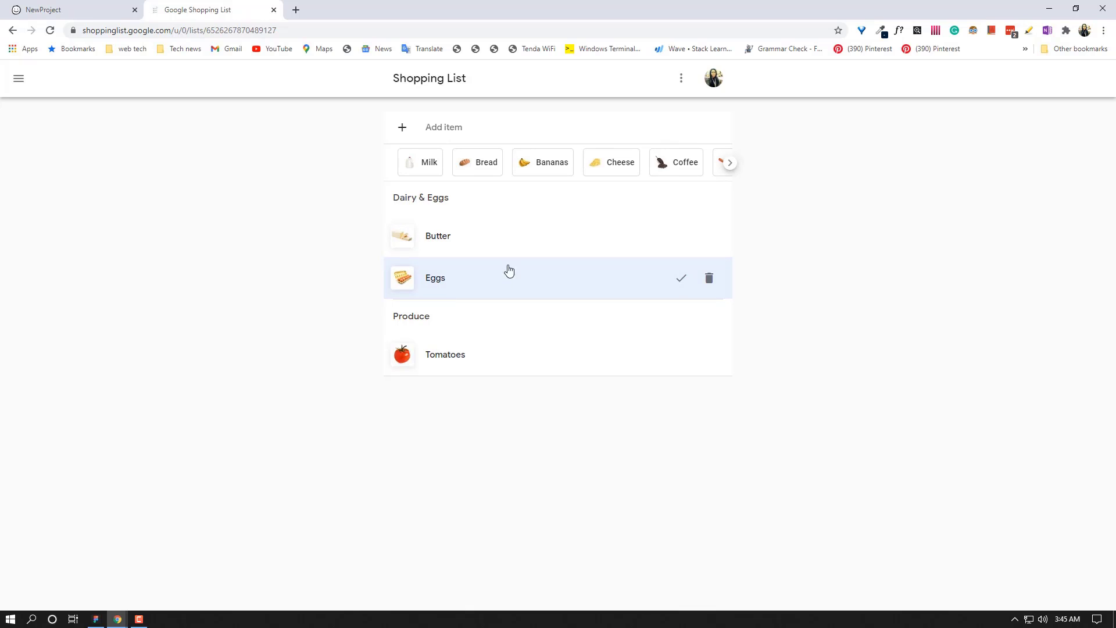
# Step: View the item details of Eggs and Butter, including their notes fields, and close them without changes
pyautogui.click(444, 281)
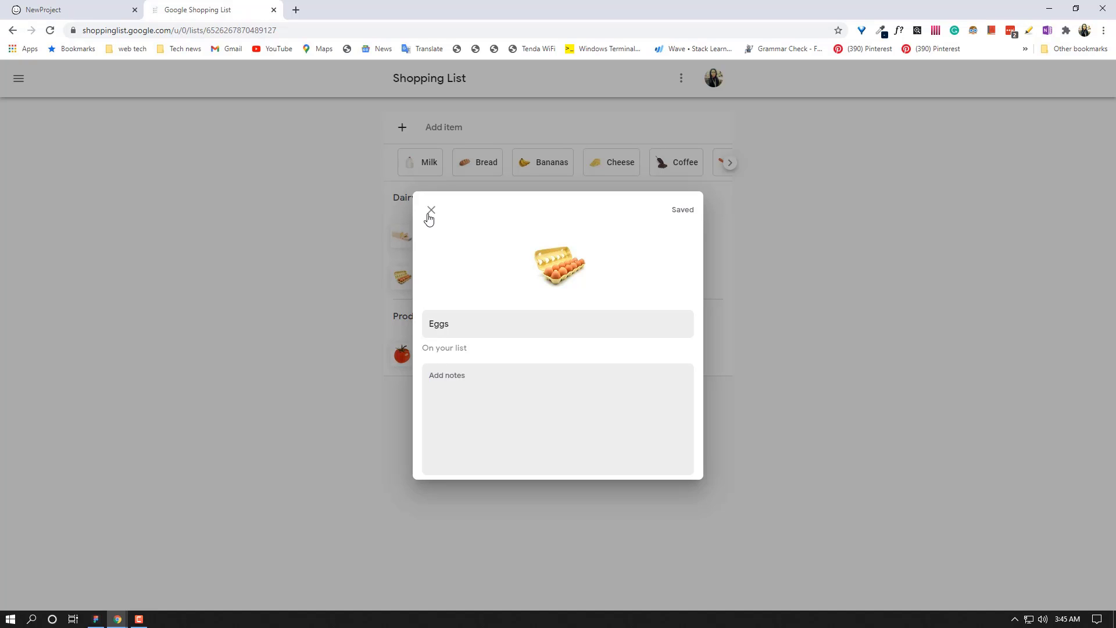
pyautogui.click(431, 210)
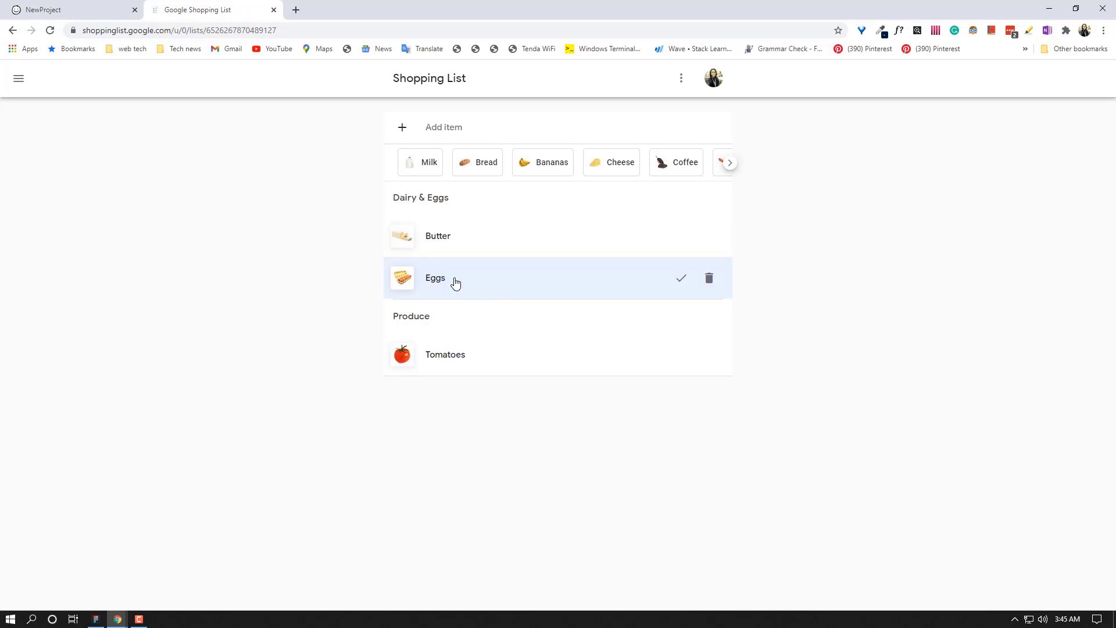
pyautogui.click(442, 241)
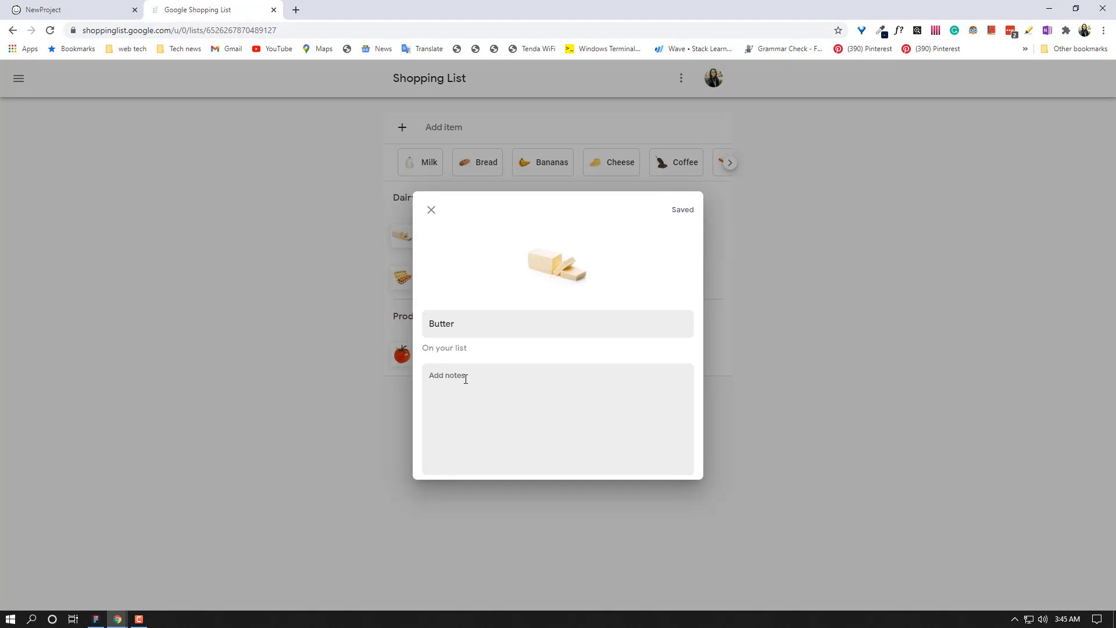
pyautogui.click(431, 210)
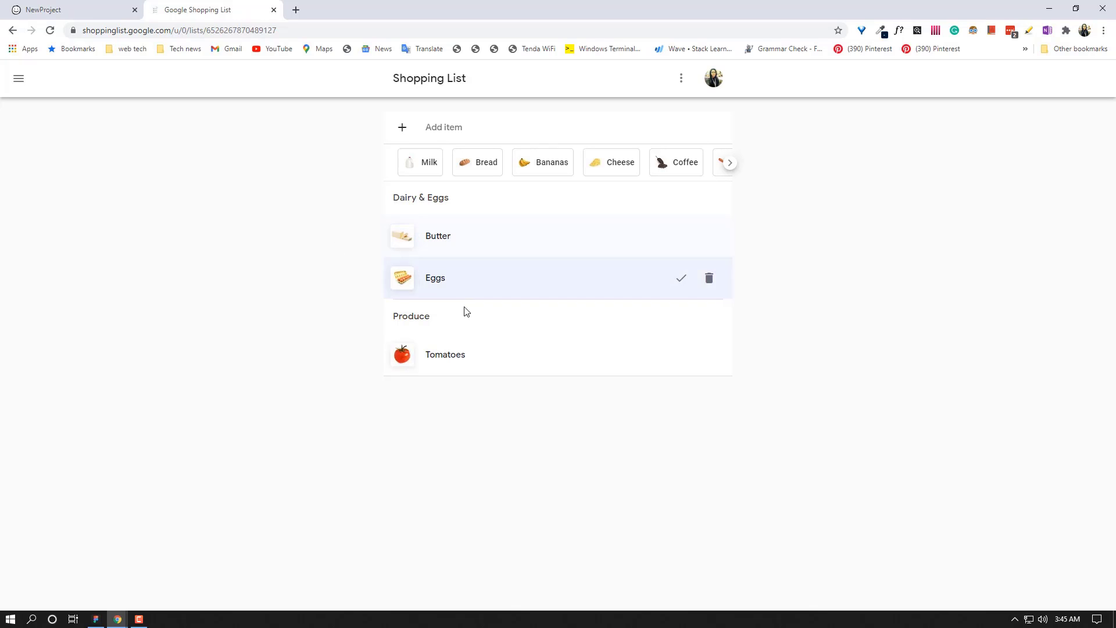
# Step: Add Bananas, Coffee and Potatoes to the shopping list from the suggested items
pyautogui.click(549, 169)
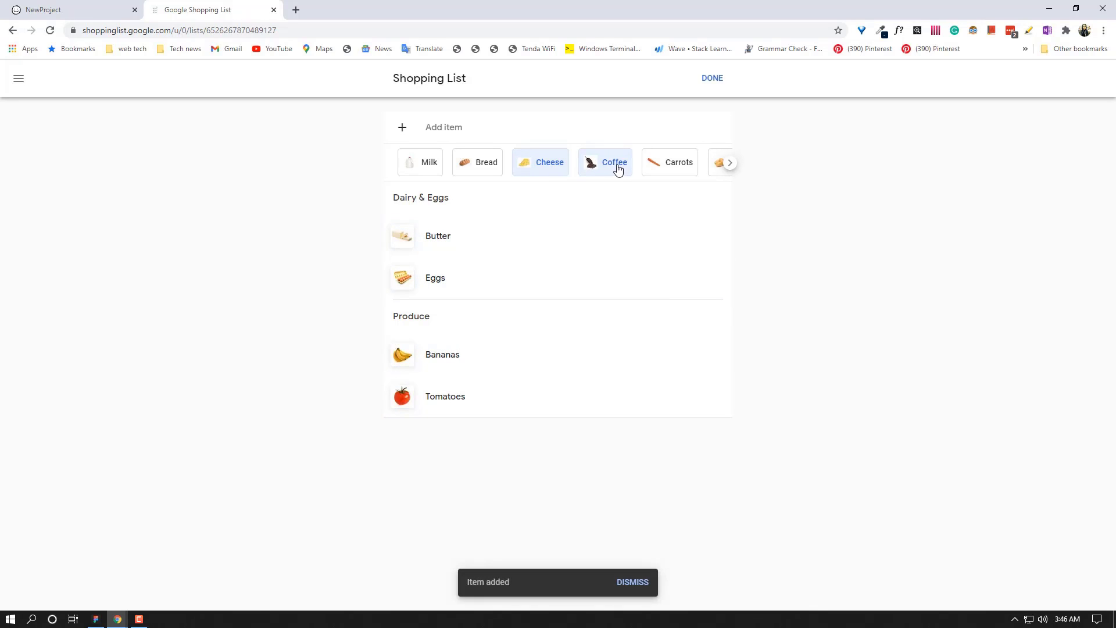
pyautogui.click(617, 168)
pyautogui.click(655, 168)
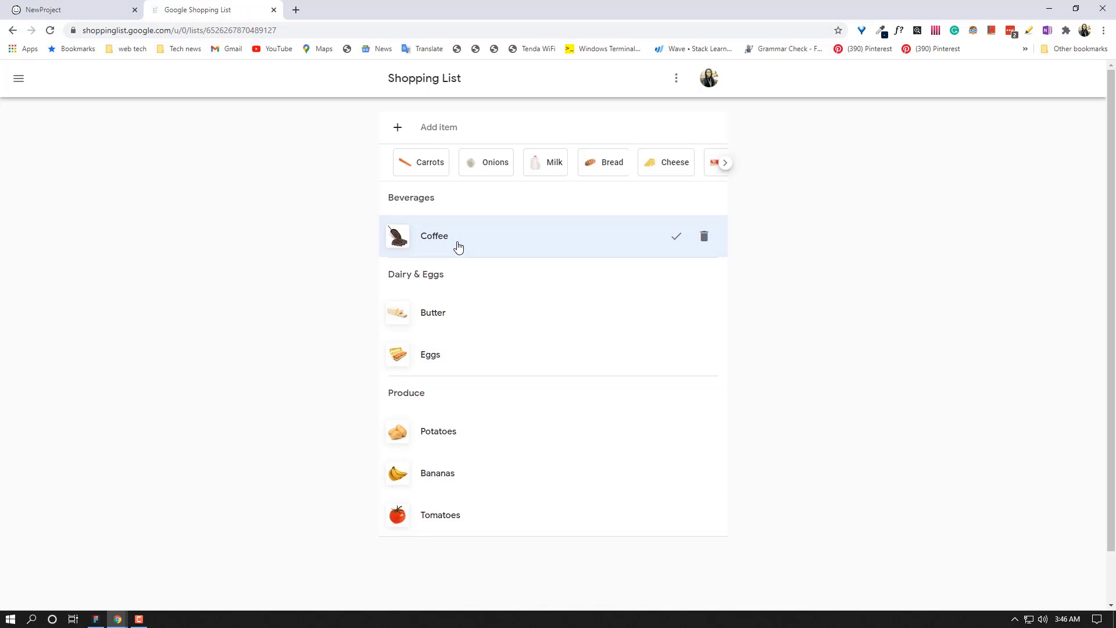
# Step: Check off Coffee, Butter and Eggs on the shopping list
pyautogui.click(677, 238)
pyautogui.click(677, 243)
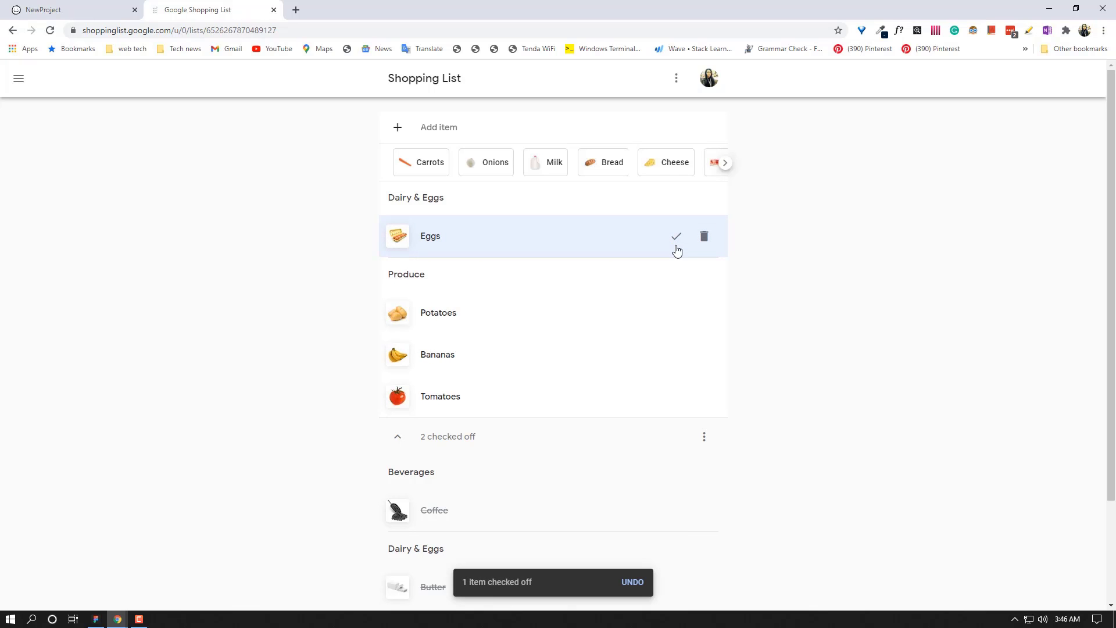
pyautogui.click(677, 242)
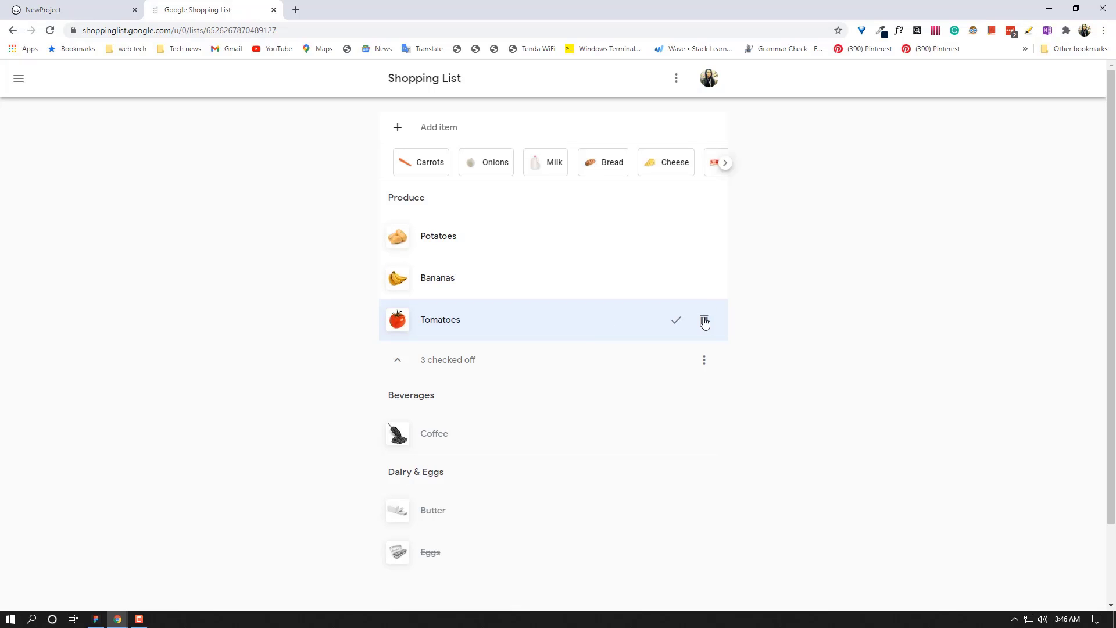
# Step: Delete Tomatoes from the shopping list and restore the checked-off Coffee and Eggs as active items
pyautogui.click(704, 323)
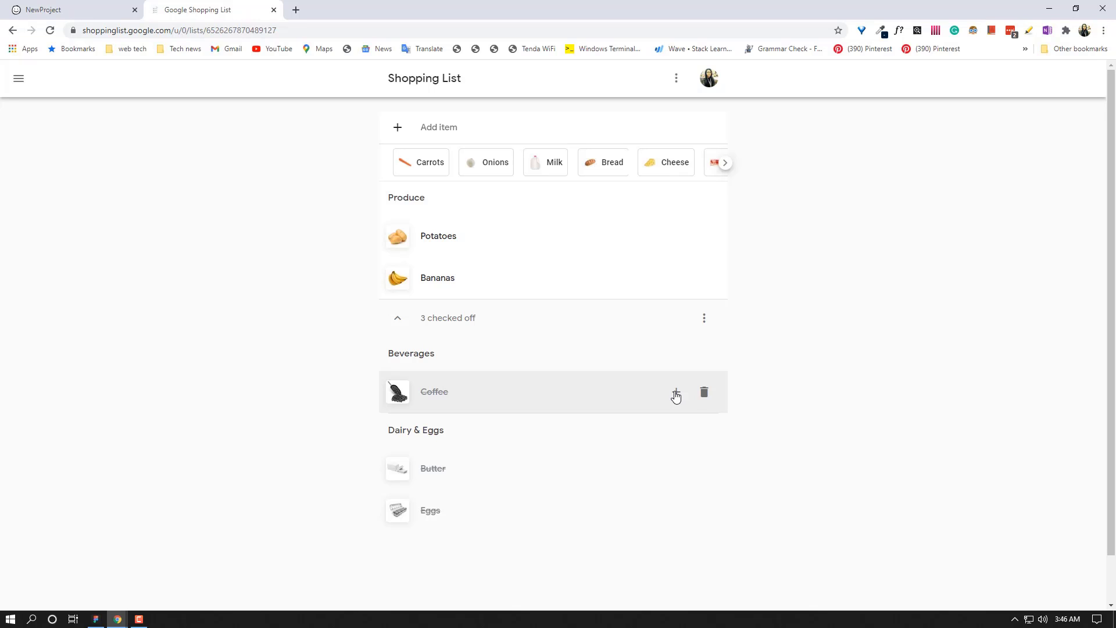
pyautogui.click(676, 394)
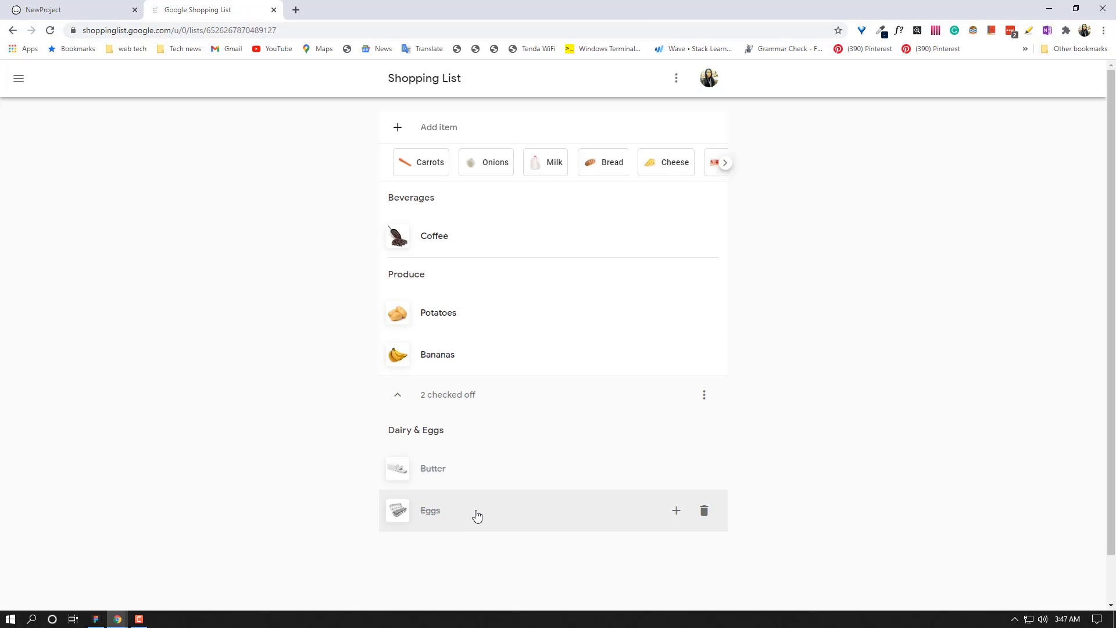
pyautogui.click(677, 512)
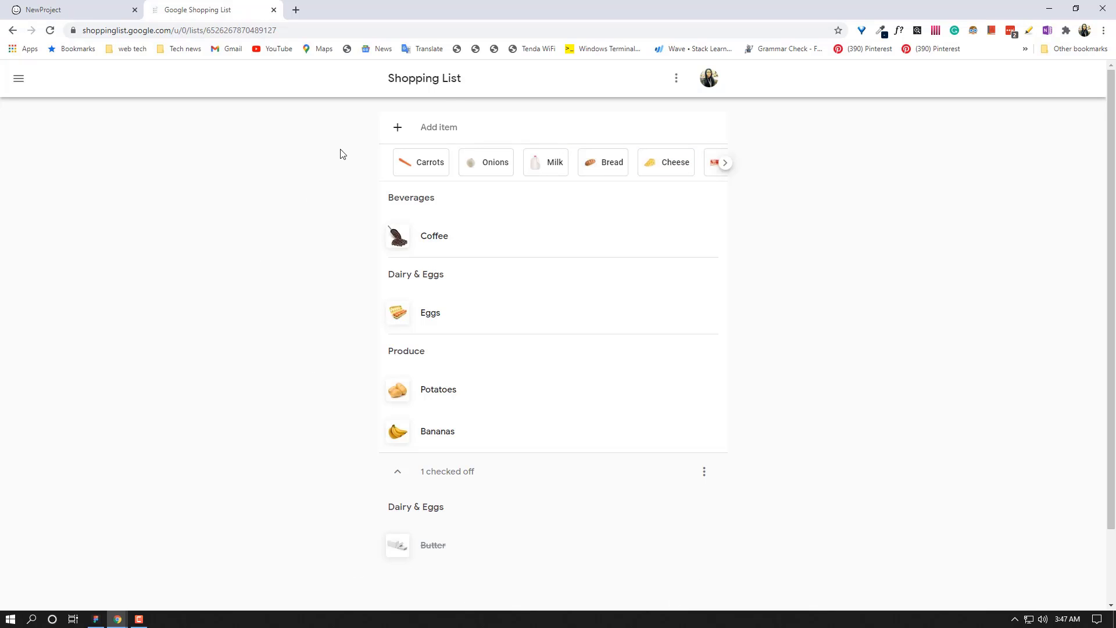
# Step: Switch to the Balsamiq wireframe project and compare New Wireframe 1 with the Shopping List copy wireframe
pyautogui.click(71, 8)
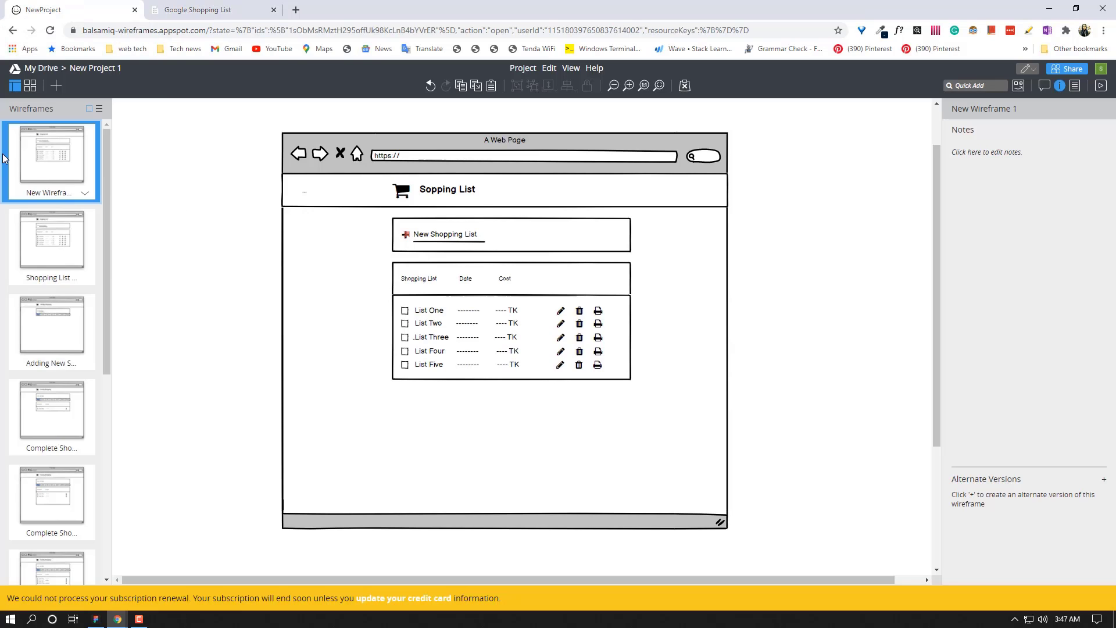
pyautogui.click(58, 256)
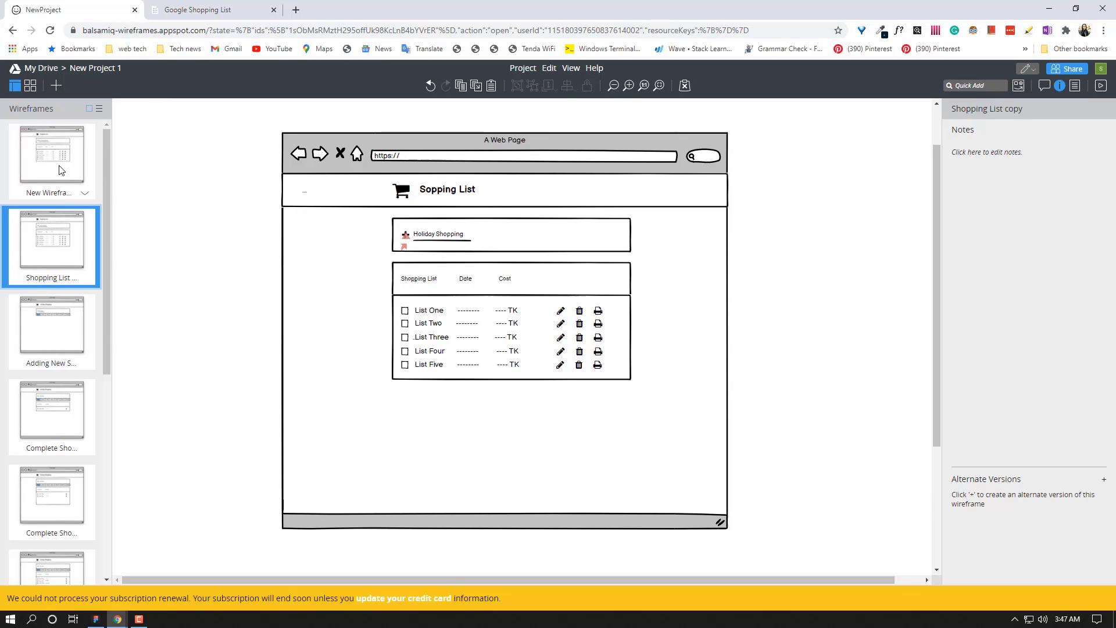
pyautogui.click(60, 167)
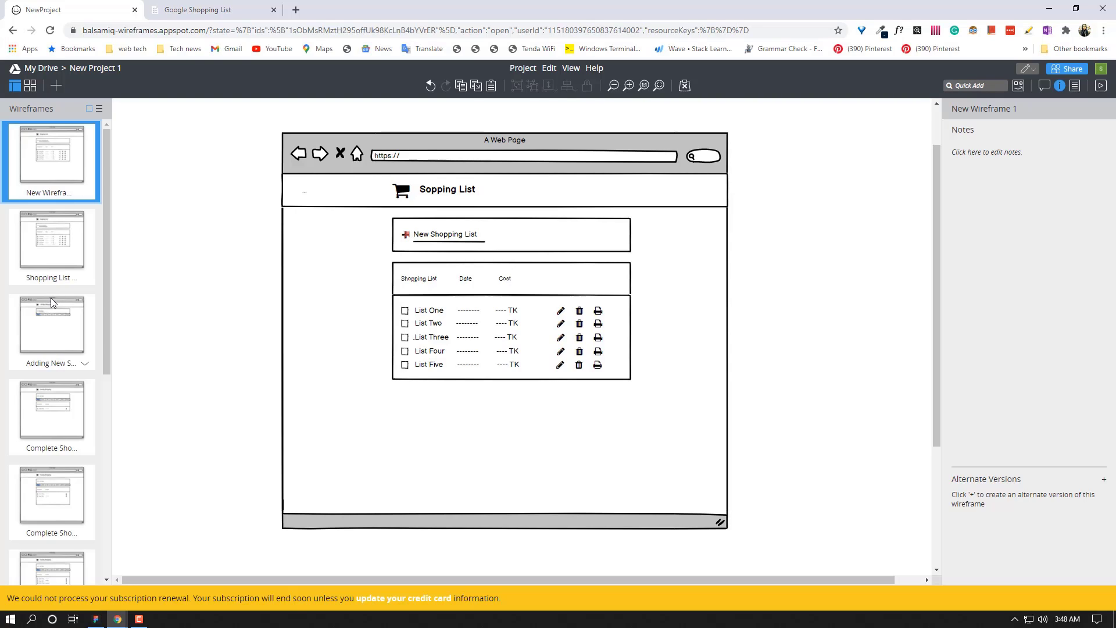
pyautogui.scroll(-3, 51, 298)
pyautogui.scroll(3, 46, 325)
# Step: Present the wireframes full screen in Review mode and follow the New Shopping List and Holiday Shopping links to the Add Item screen
pyautogui.click(1100, 87)
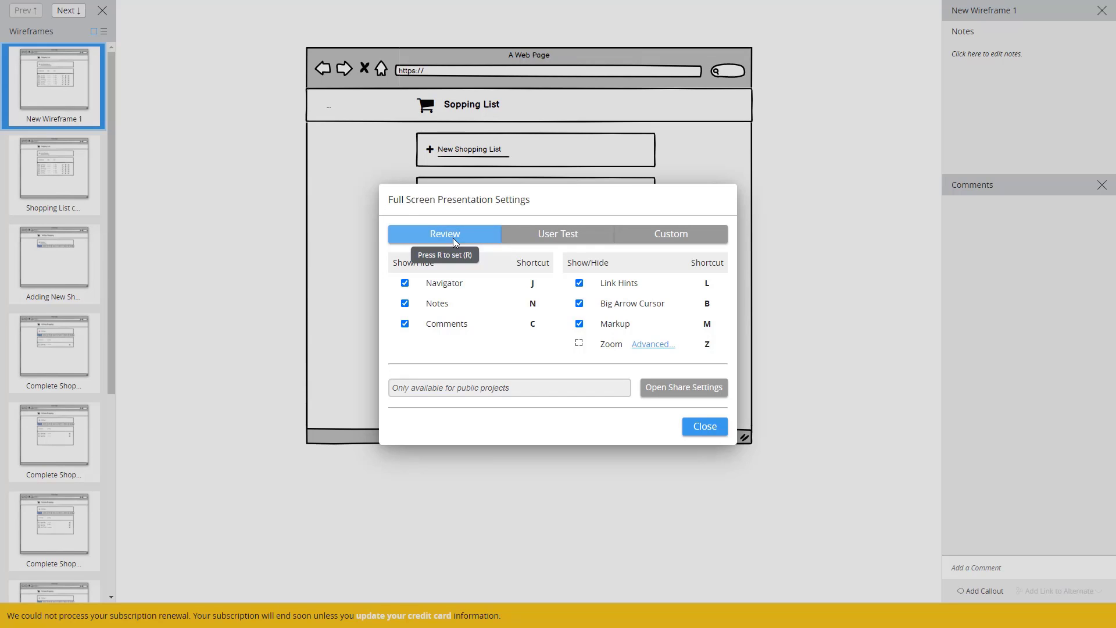
pyautogui.click(705, 426)
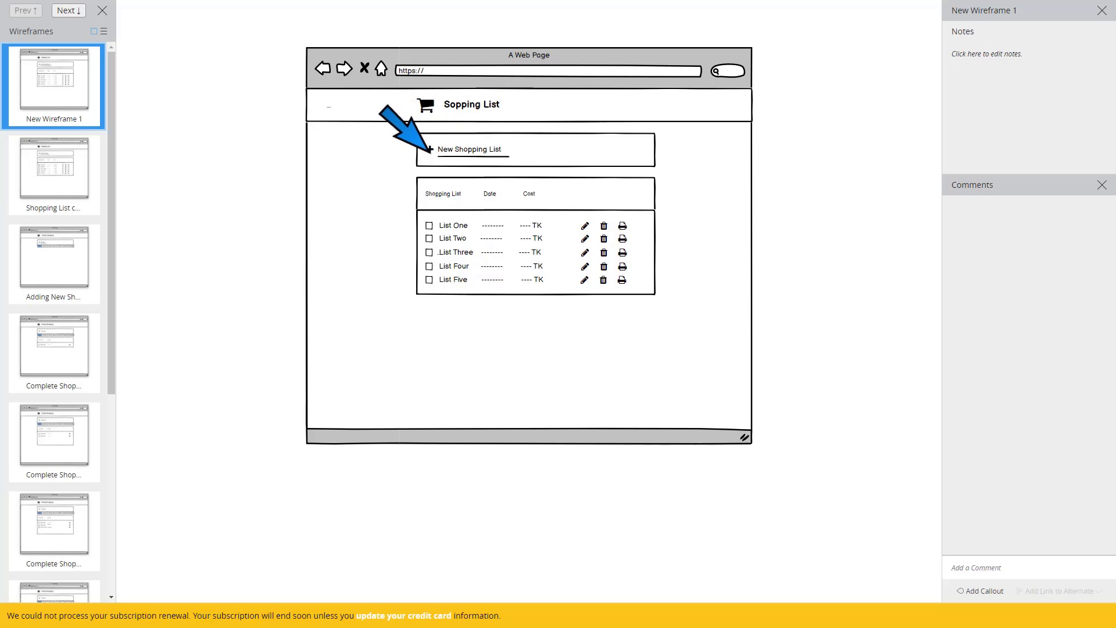
pyautogui.click(436, 151)
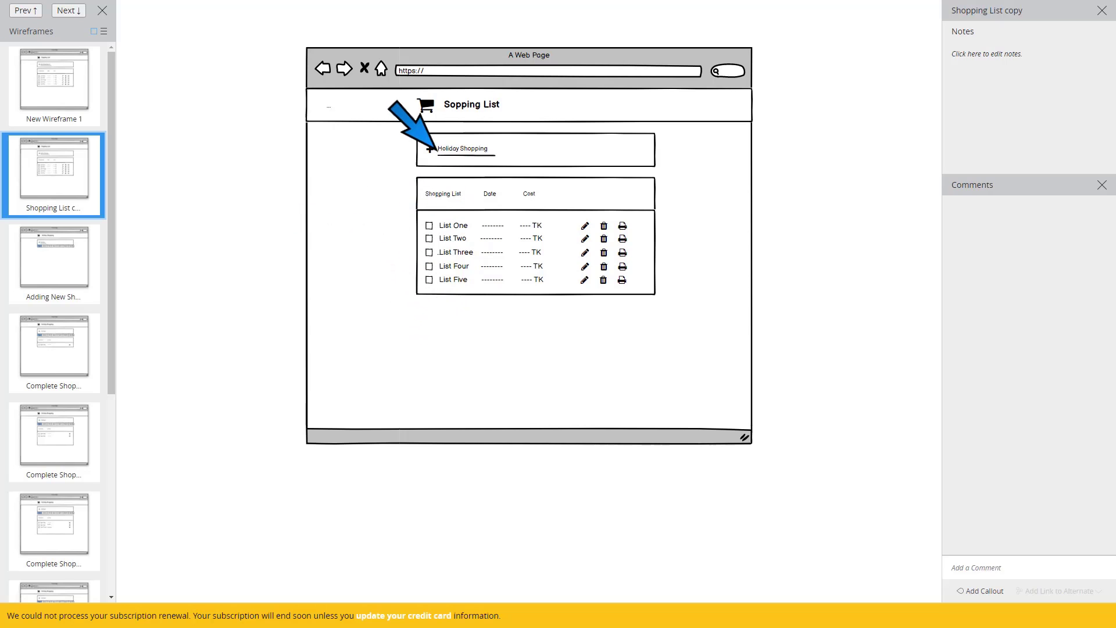
pyautogui.click(438, 149)
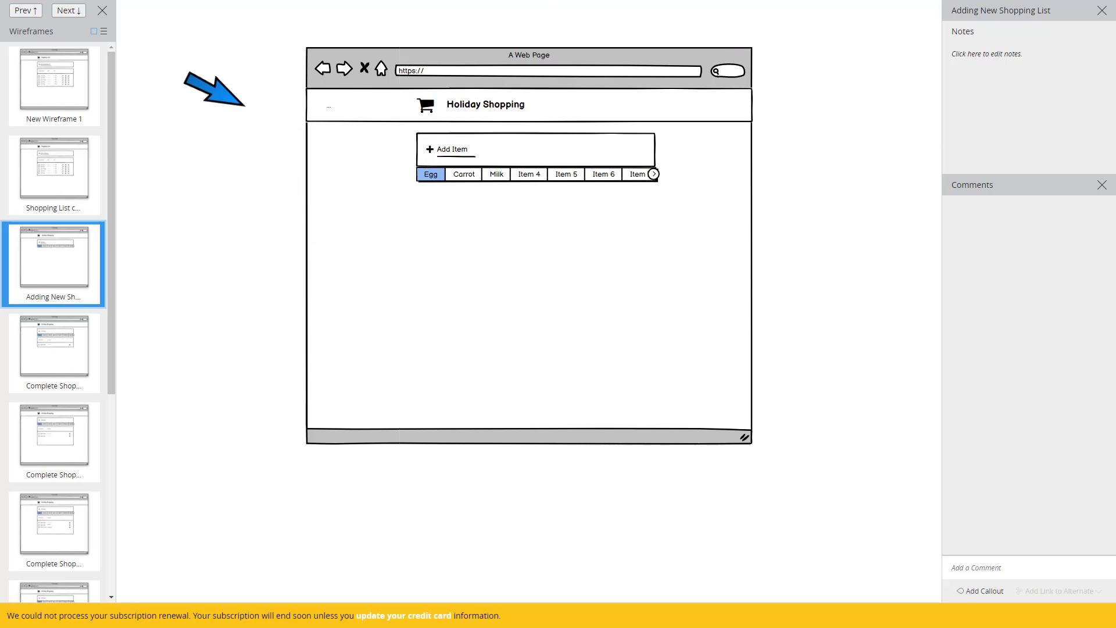
# Step: Walk through adding items in the wireframe prototype by following the Egg, Carrot, Milk and Add Item links
pyautogui.click(431, 176)
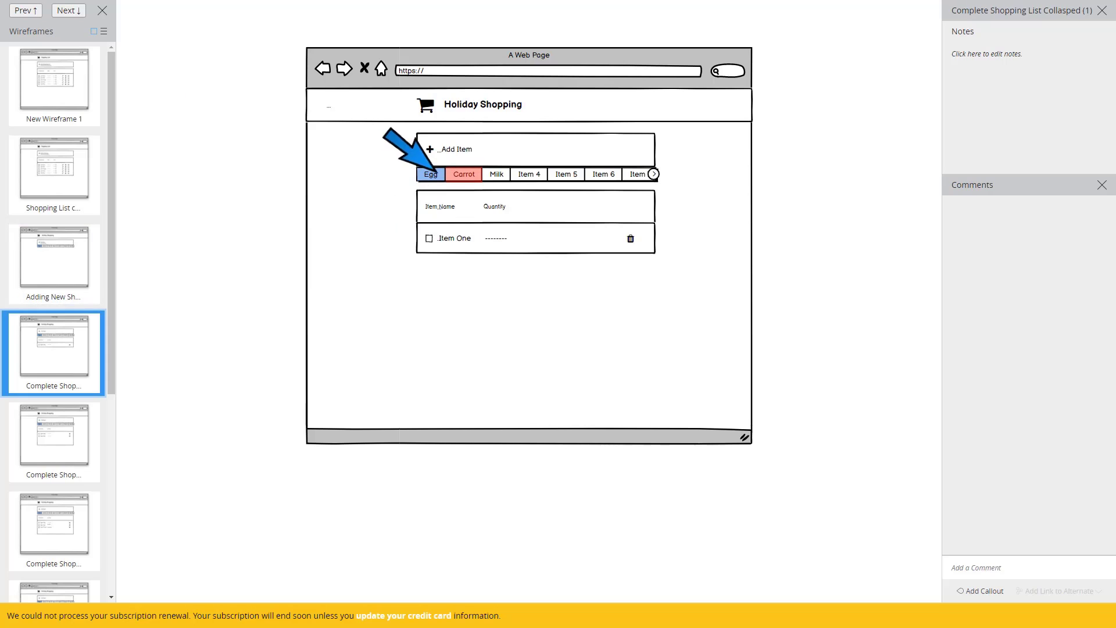
pyautogui.click(462, 175)
pyautogui.click(495, 175)
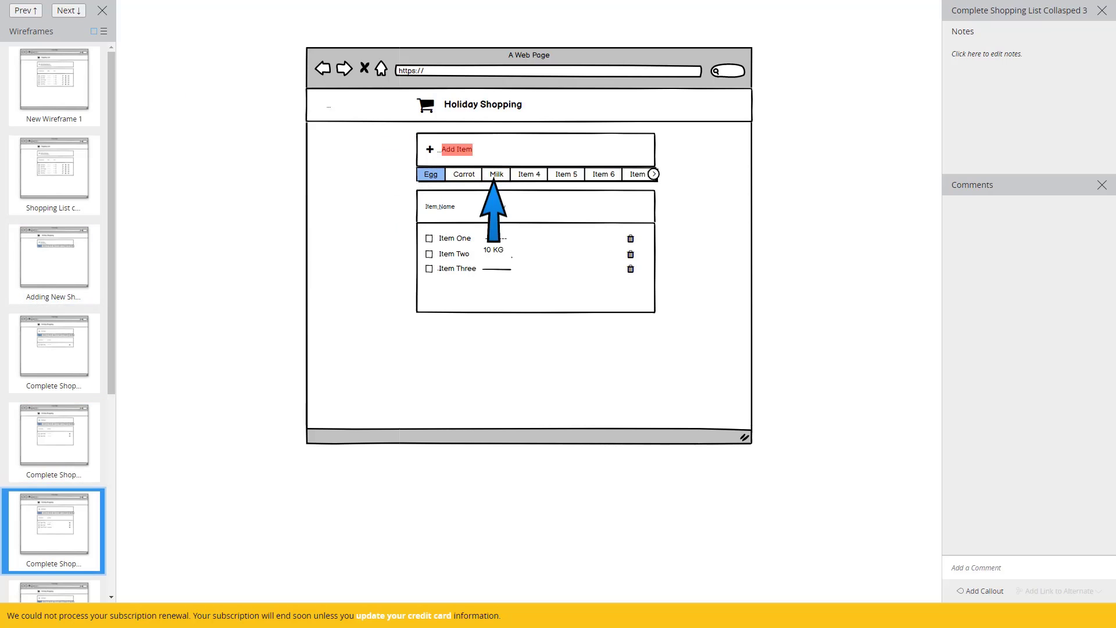
pyautogui.click(442, 149)
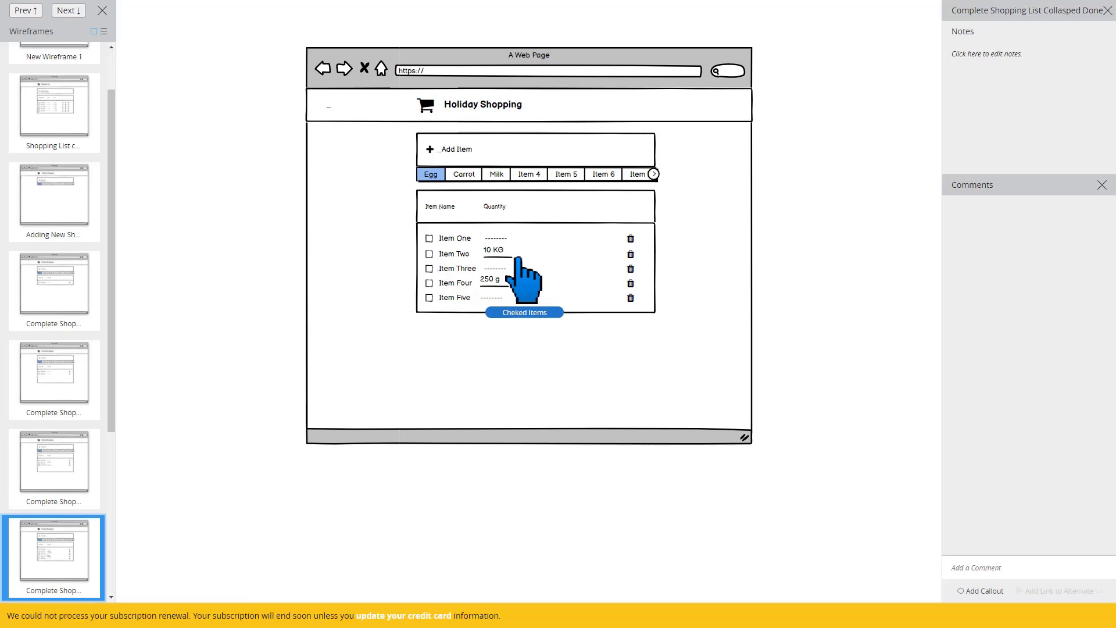
# Step: Walk through checking off items in the prototype, from the completed list via the Cheked Items screen to Check Out List
pyautogui.click(518, 260)
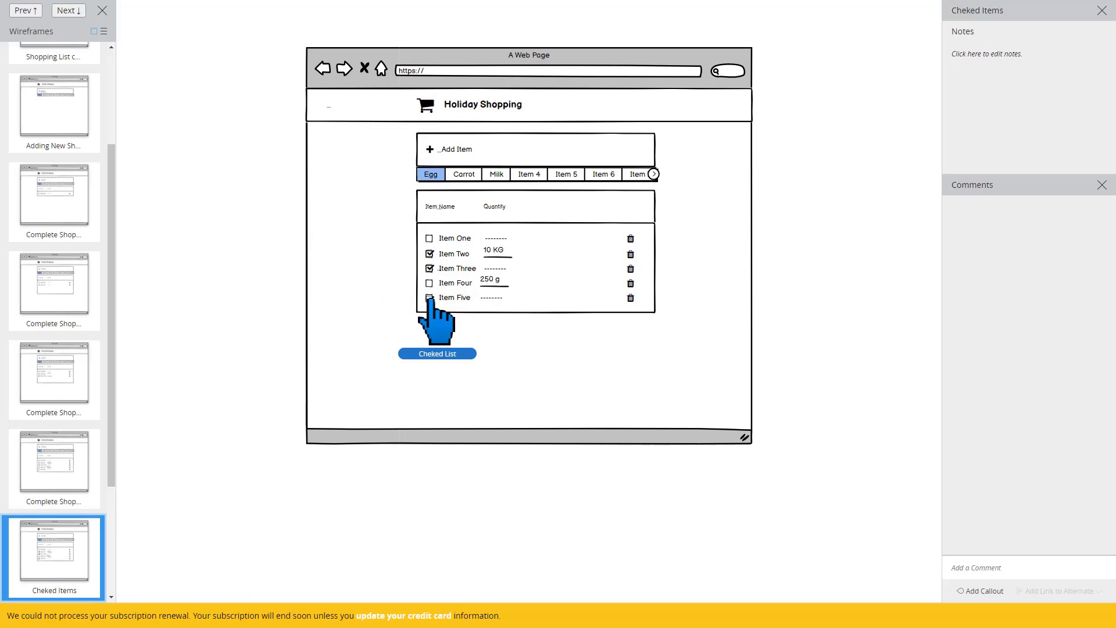
pyautogui.click(430, 298)
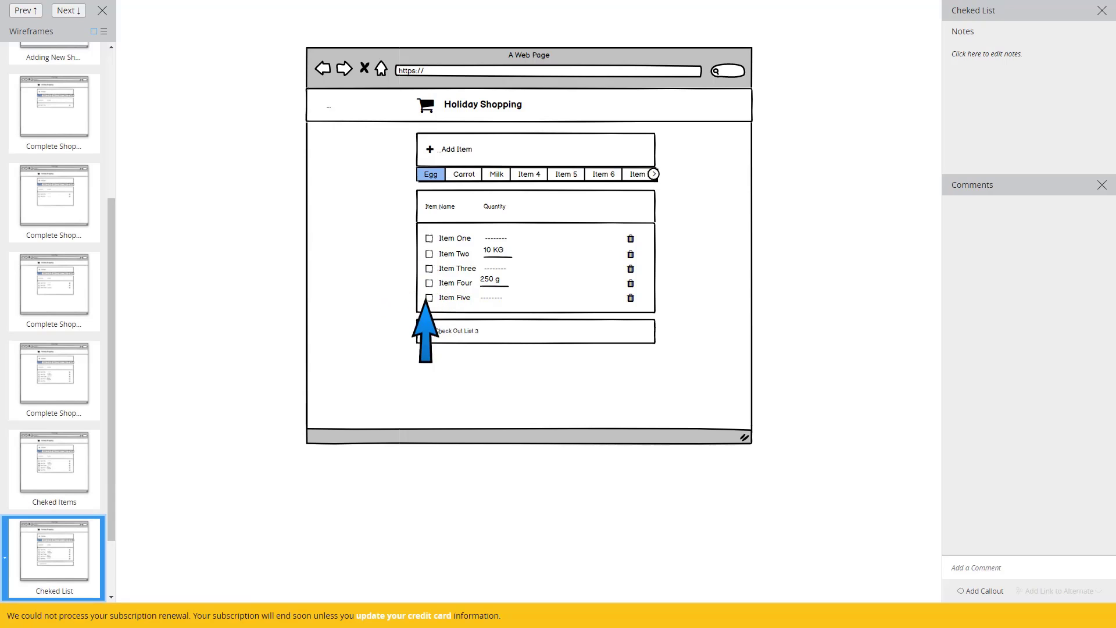
pyautogui.click(437, 330)
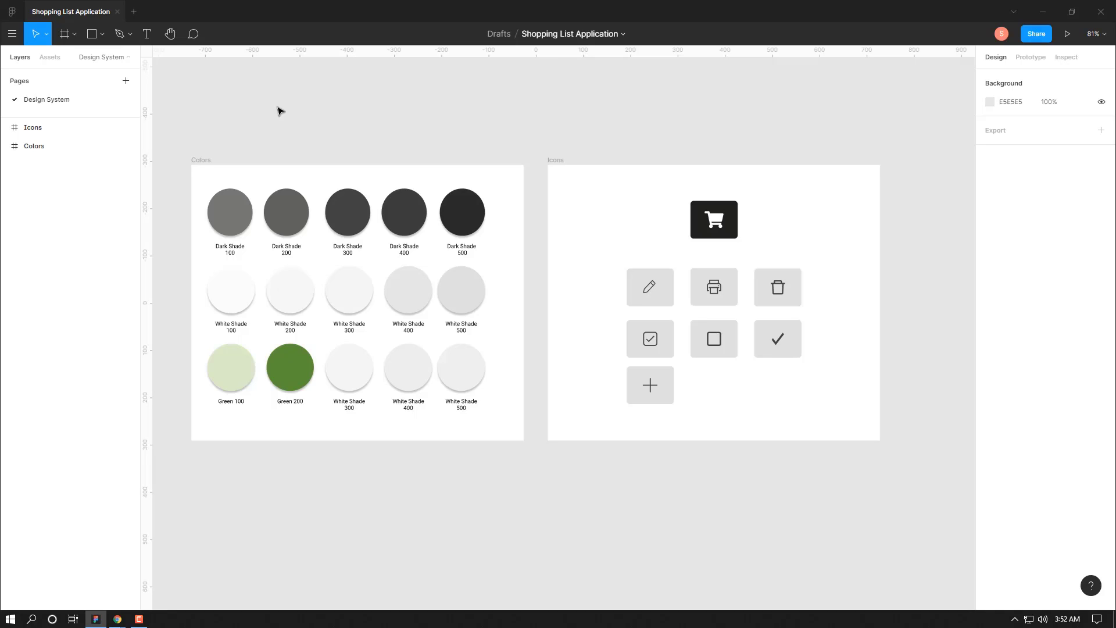
# Step: Open the team libraries for the Shopping List Application file and turn off the Personal Colors library
pyautogui.scroll(-1, 267, 133)
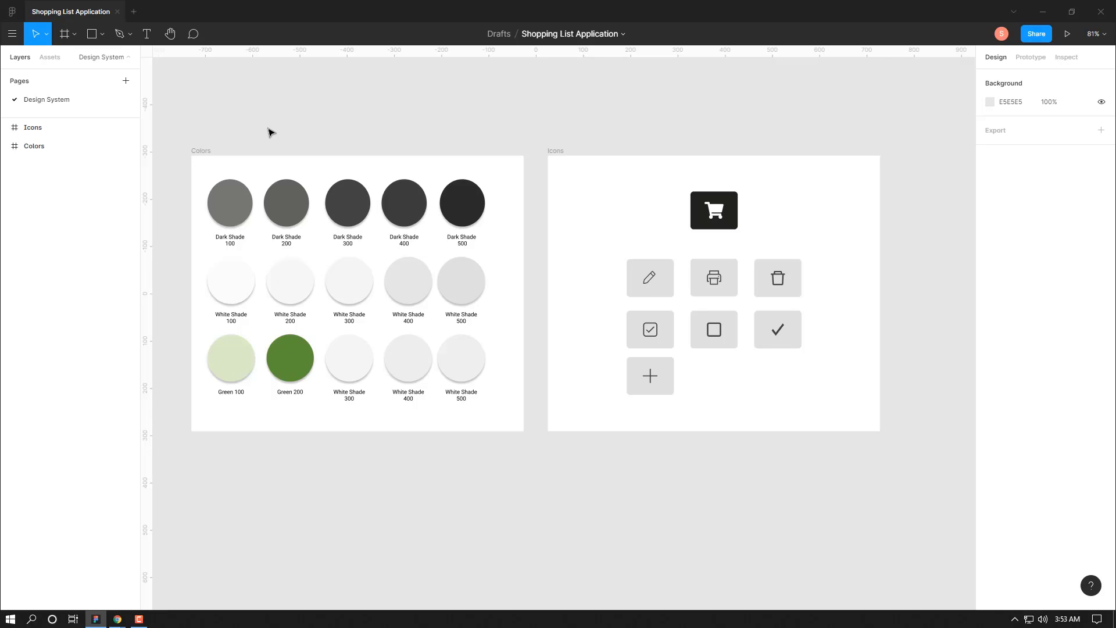
pyautogui.click(58, 58)
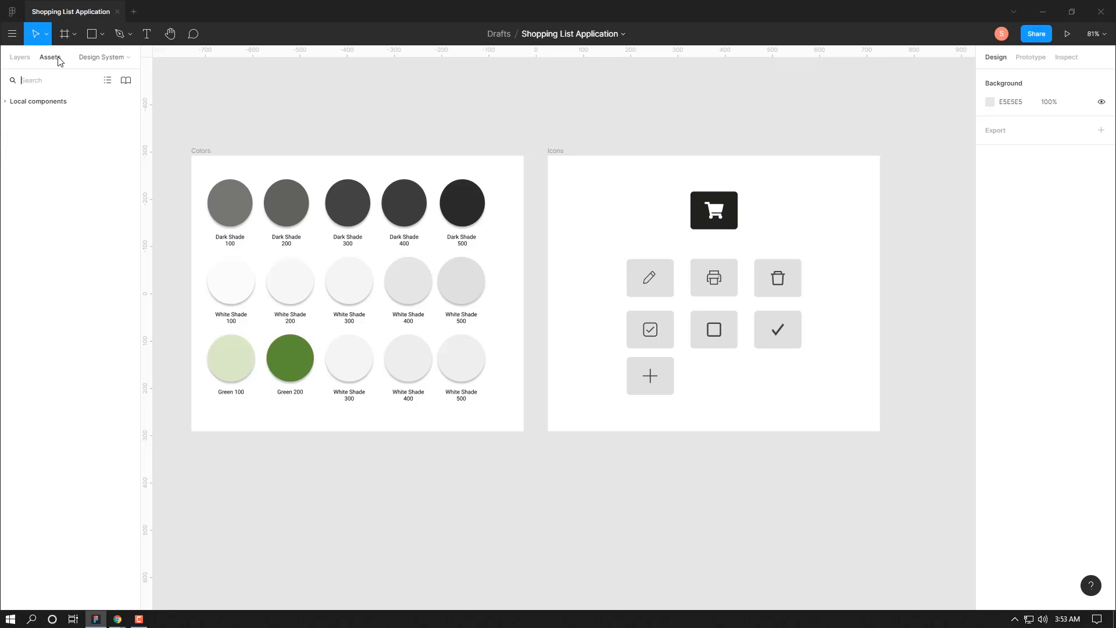
pyautogui.click(126, 81)
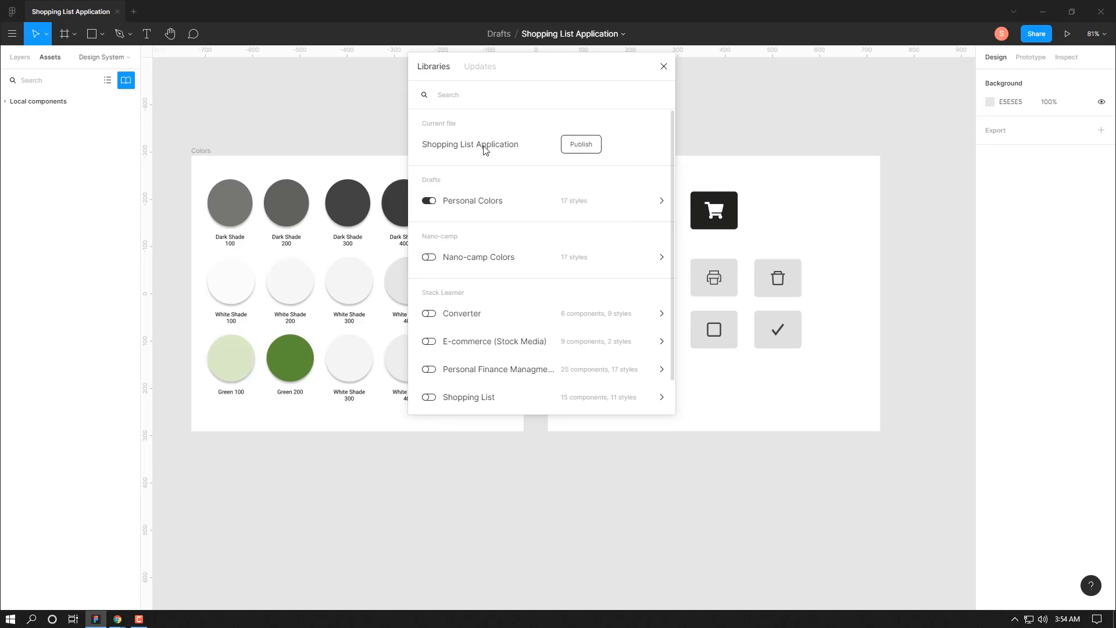
pyautogui.scroll(-1, 454, 211)
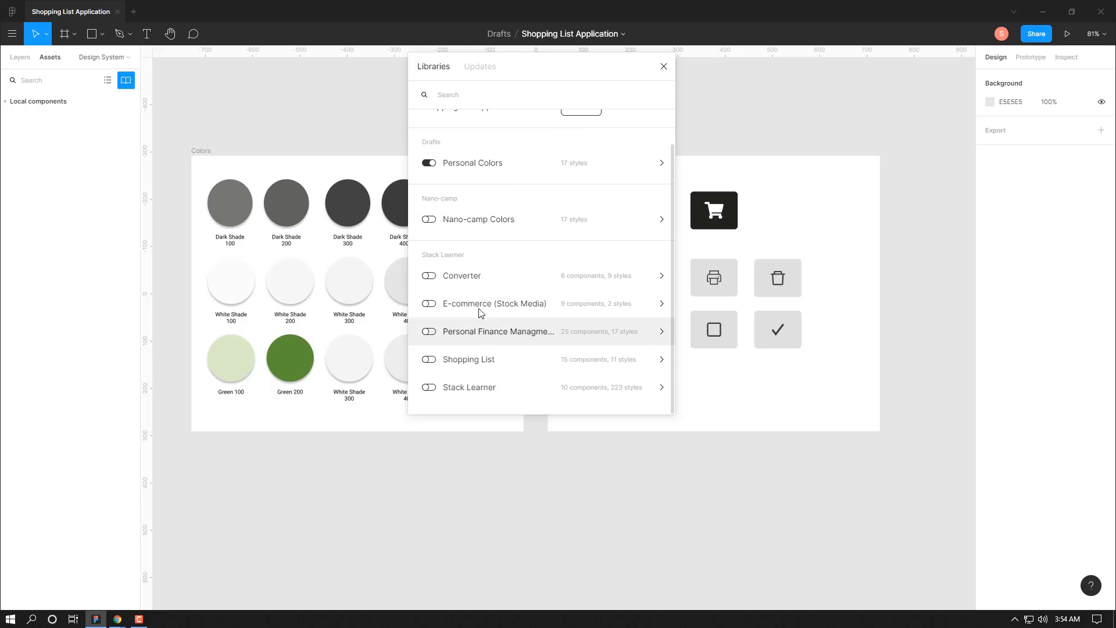
pyautogui.scroll(1, 481, 256)
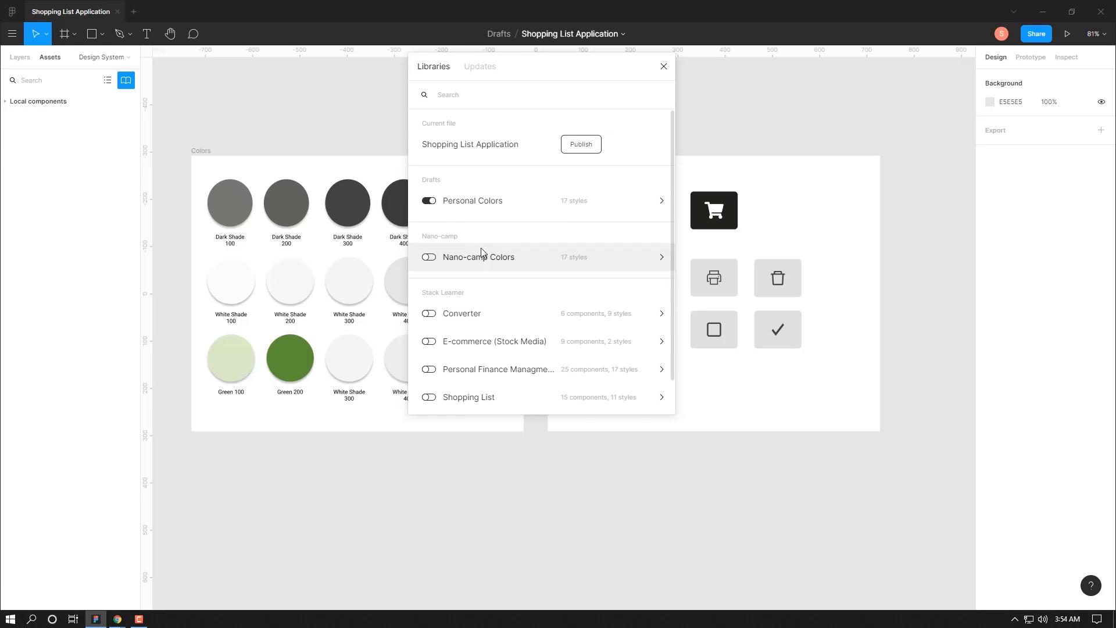
pyautogui.click(429, 201)
# Step: Enable the Stack Learner library and look through its Buttons, Cards, Common and Navigations components
pyautogui.scroll(-1, 468, 276)
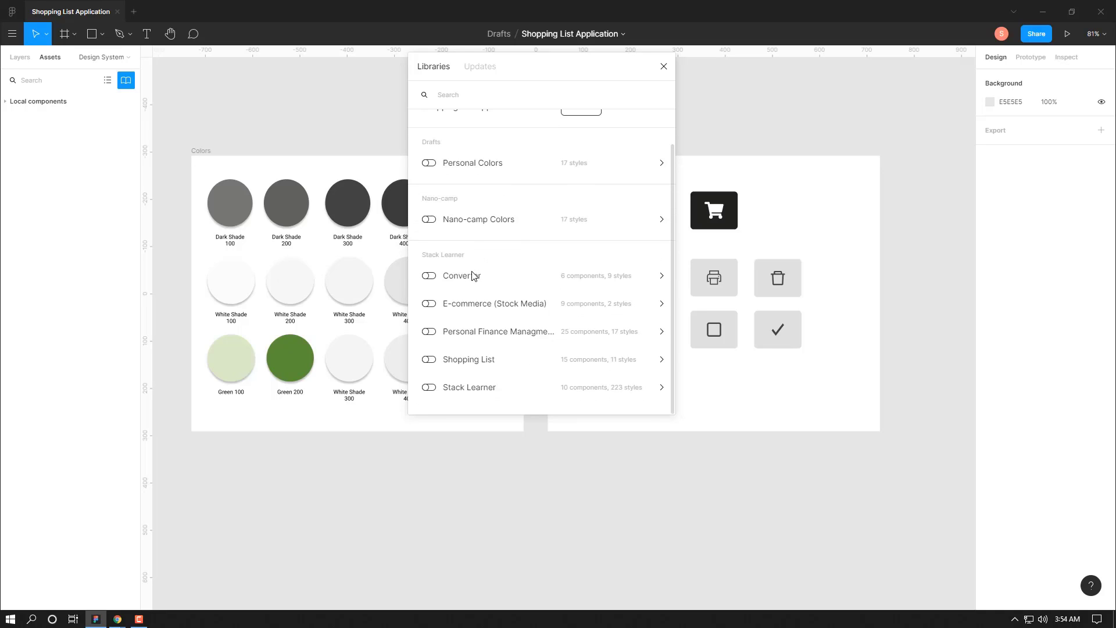
pyautogui.click(433, 389)
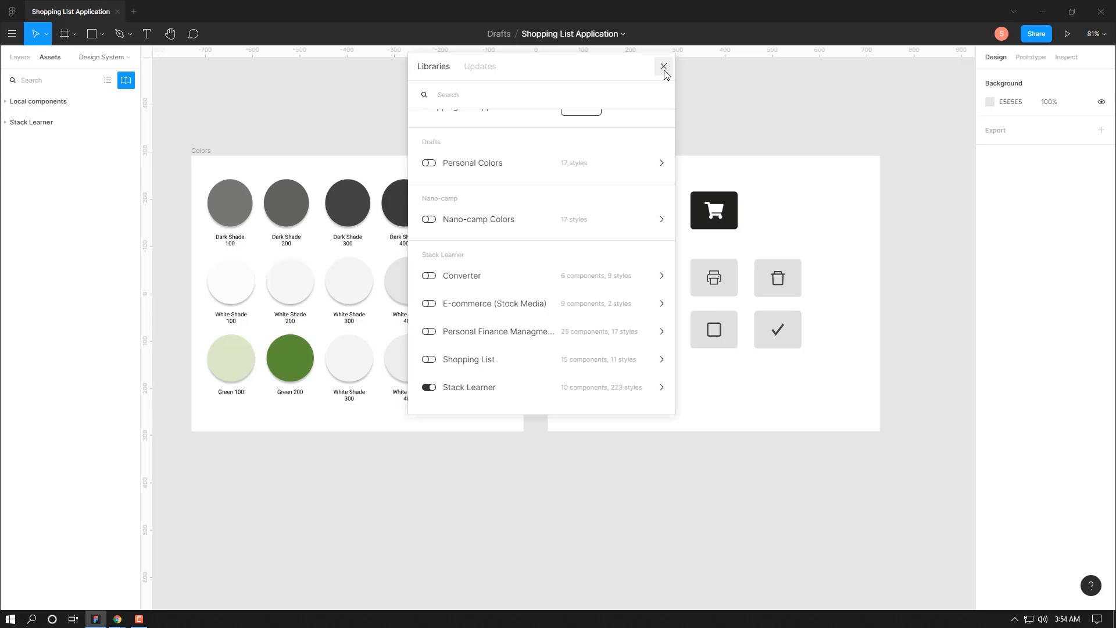
pyautogui.click(6, 123)
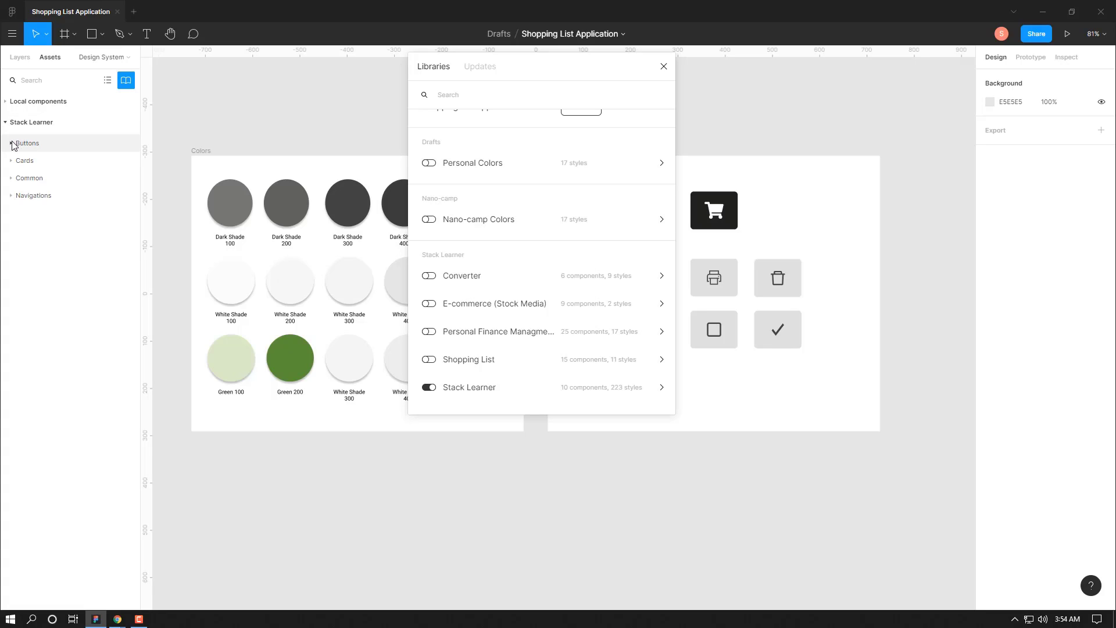
pyautogui.click(13, 144)
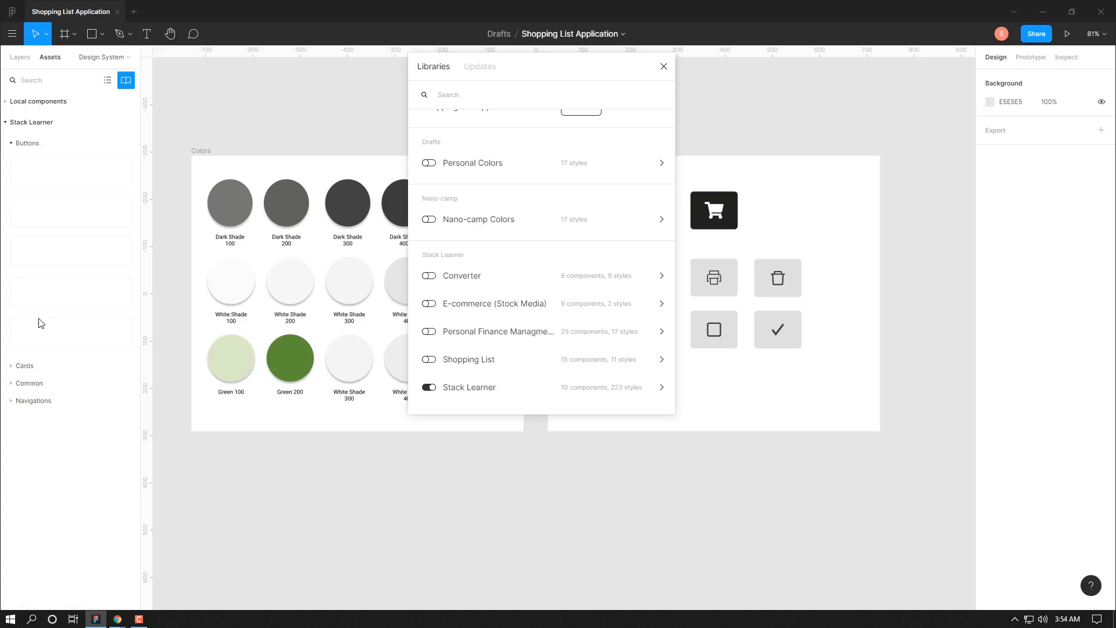
pyautogui.click(11, 366)
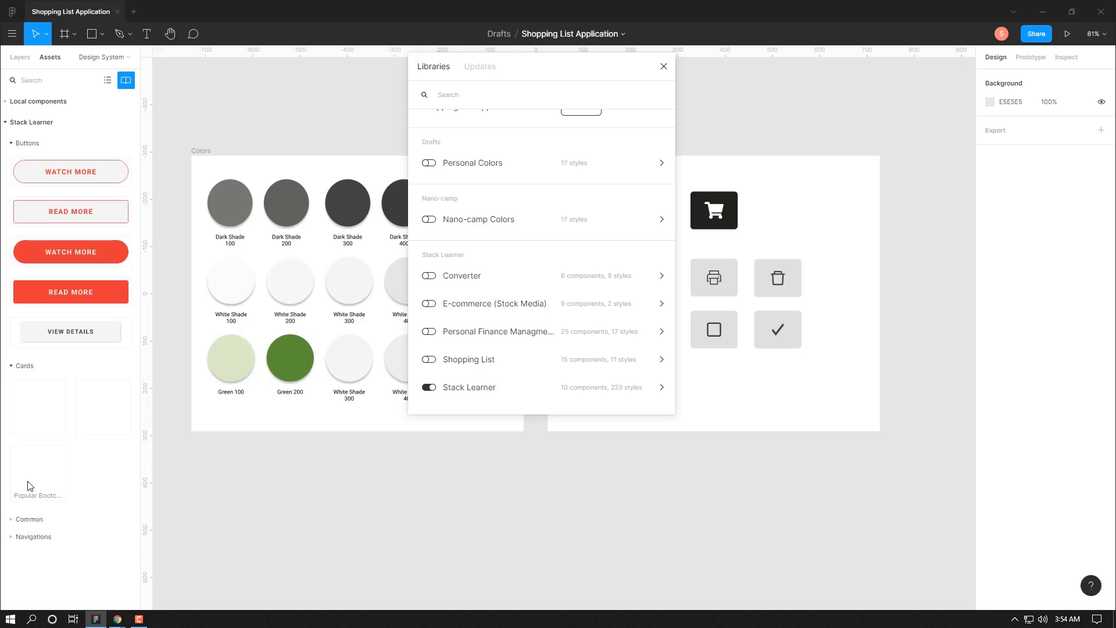
pyautogui.click(12, 518)
pyautogui.scroll(-1, 14, 517)
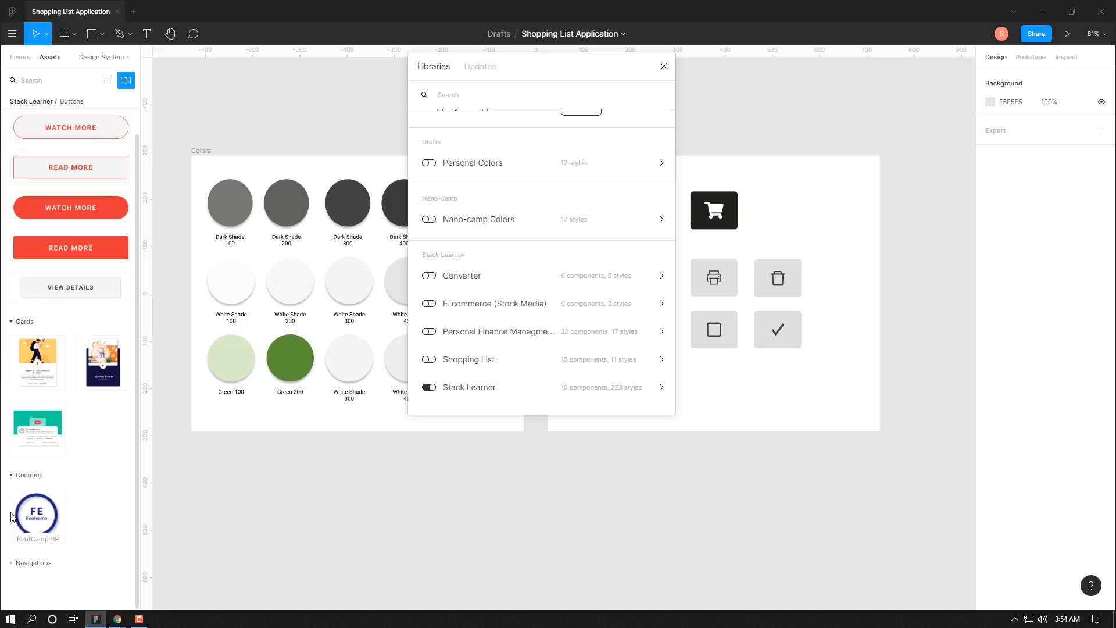
pyautogui.click(14, 564)
pyautogui.scroll(-1, 78, 506)
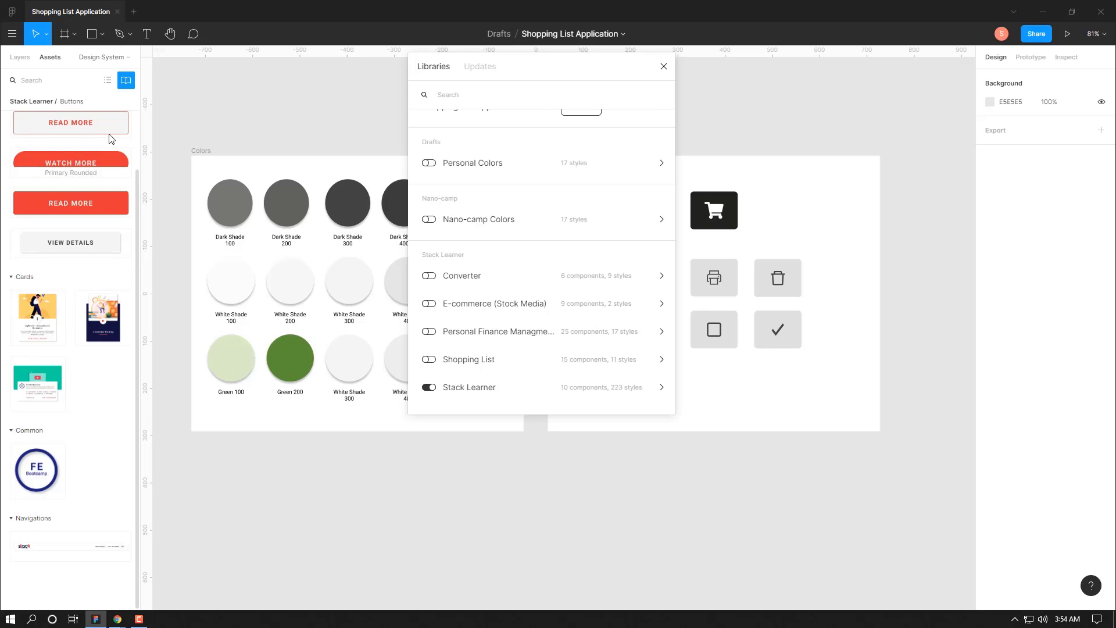
pyautogui.scroll(2, 87, 232)
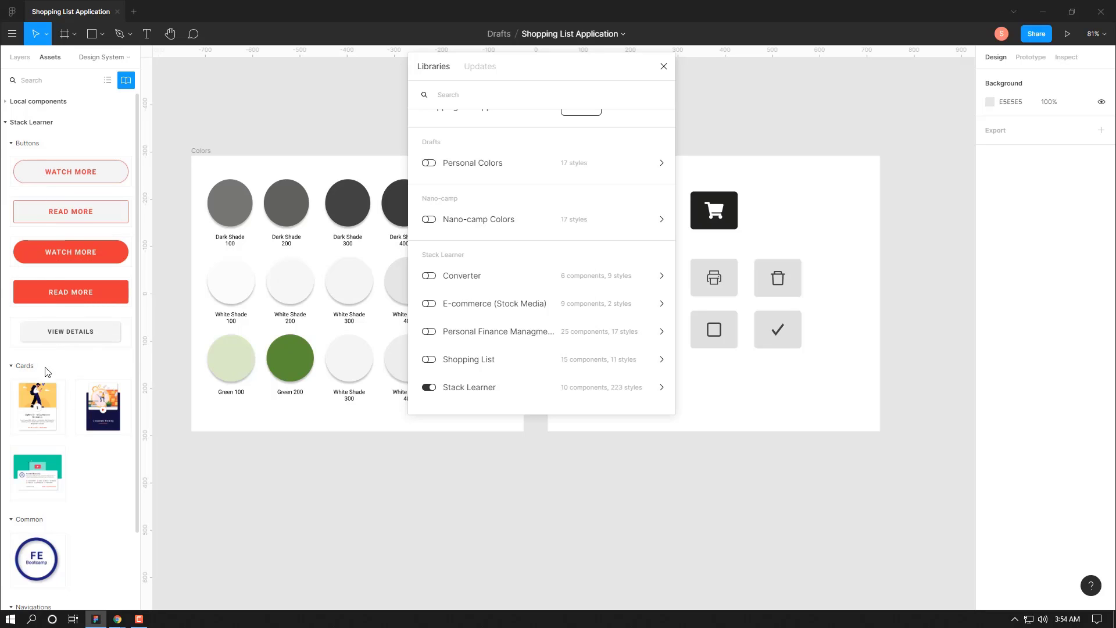
pyautogui.scroll(-2, 58, 448)
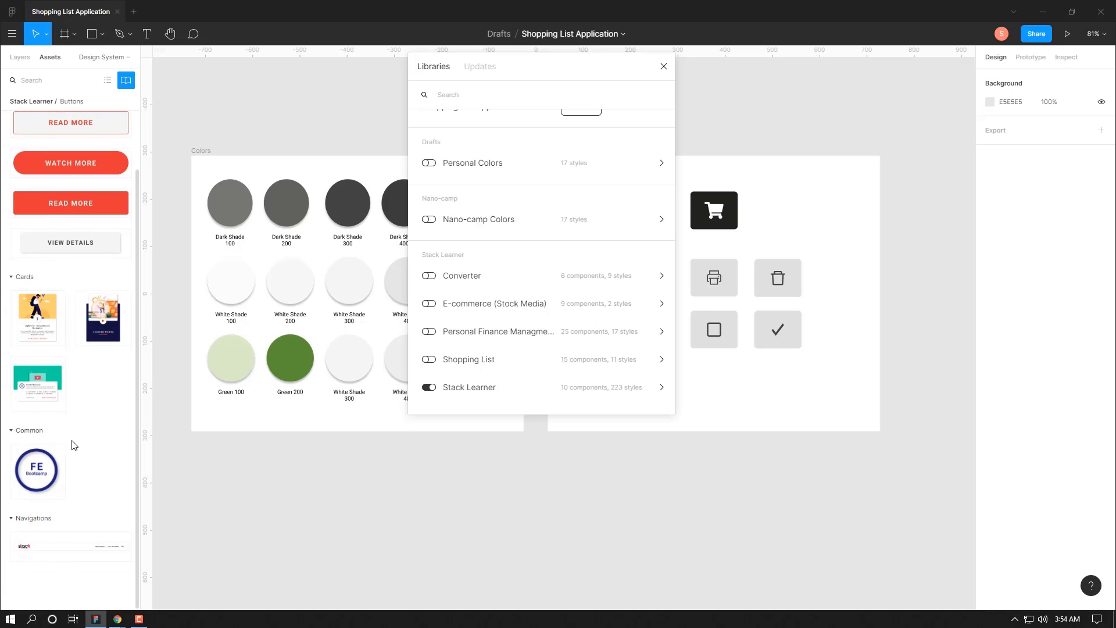
pyautogui.scroll(2, 74, 445)
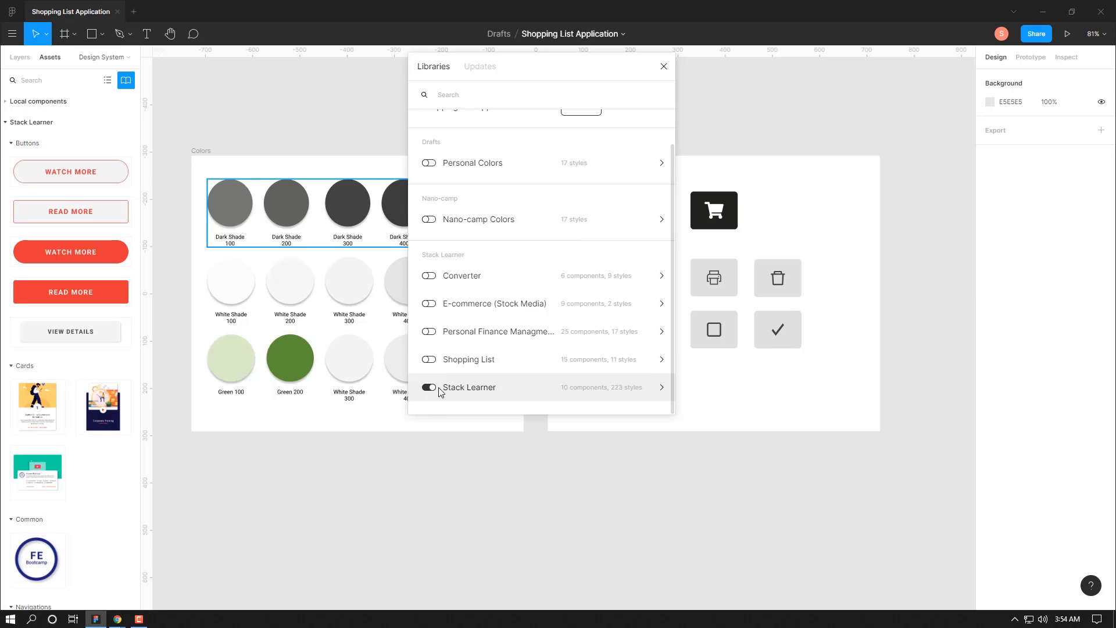
# Step: Turn the Stack Learner library off again
pyautogui.scroll(2, 489, 265)
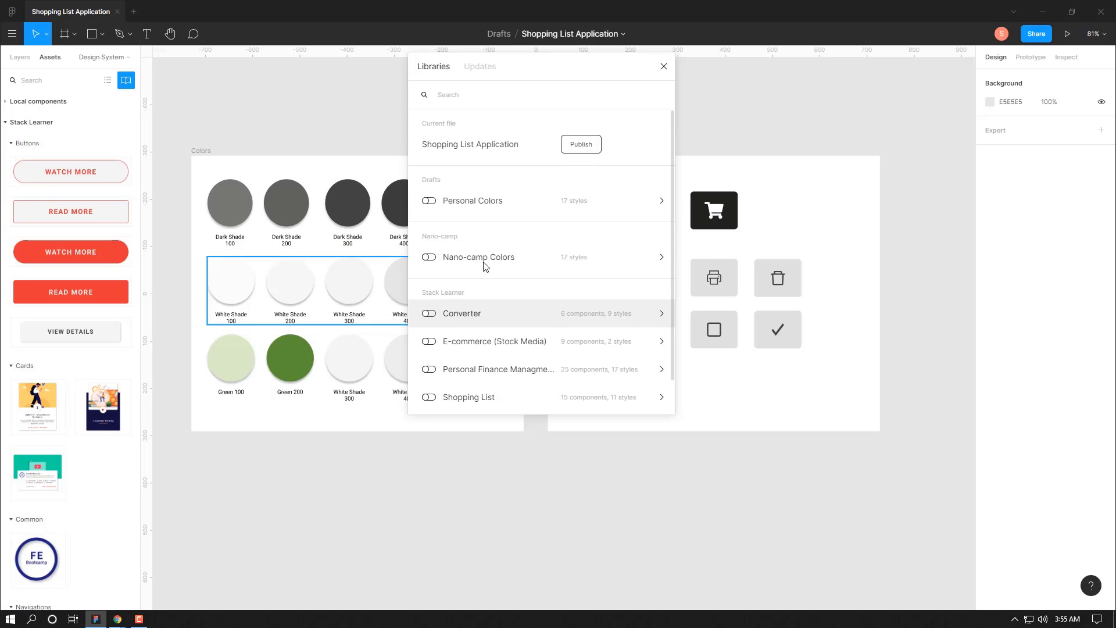
pyautogui.scroll(-2, 489, 265)
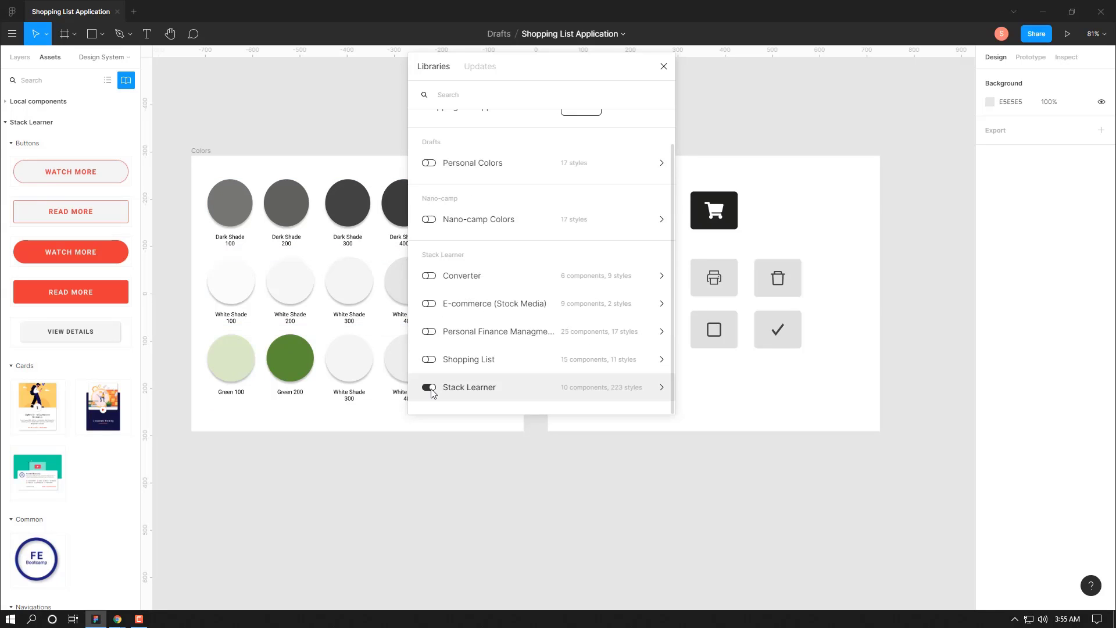
pyautogui.click(429, 387)
pyautogui.scroll(2, 500, 145)
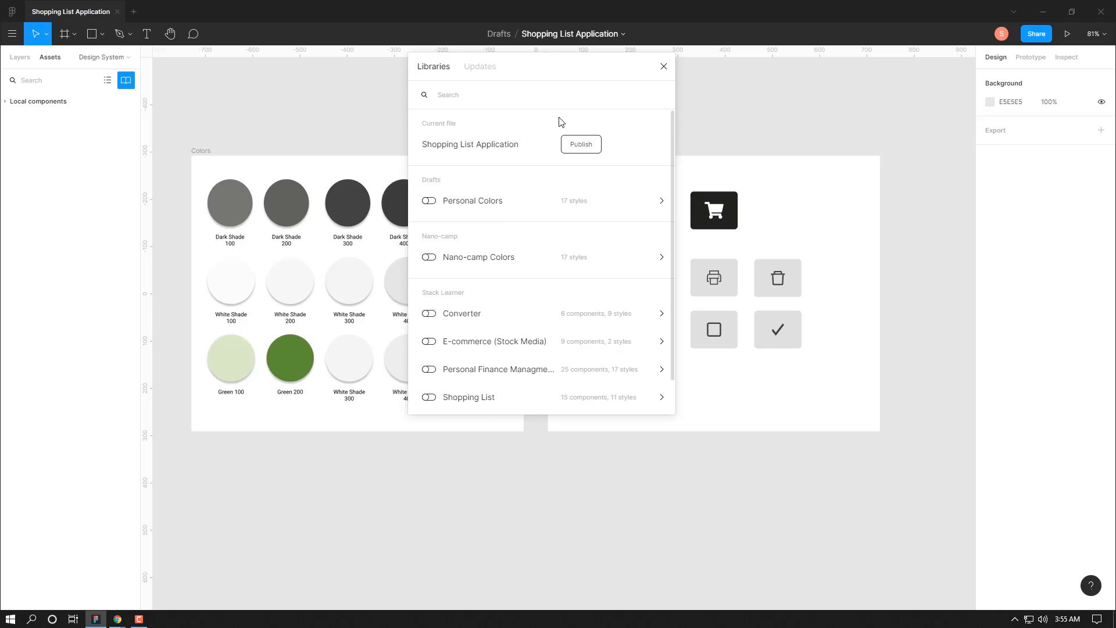
pyautogui.moveTo(562, 67); pyautogui.dragTo(516, 87)
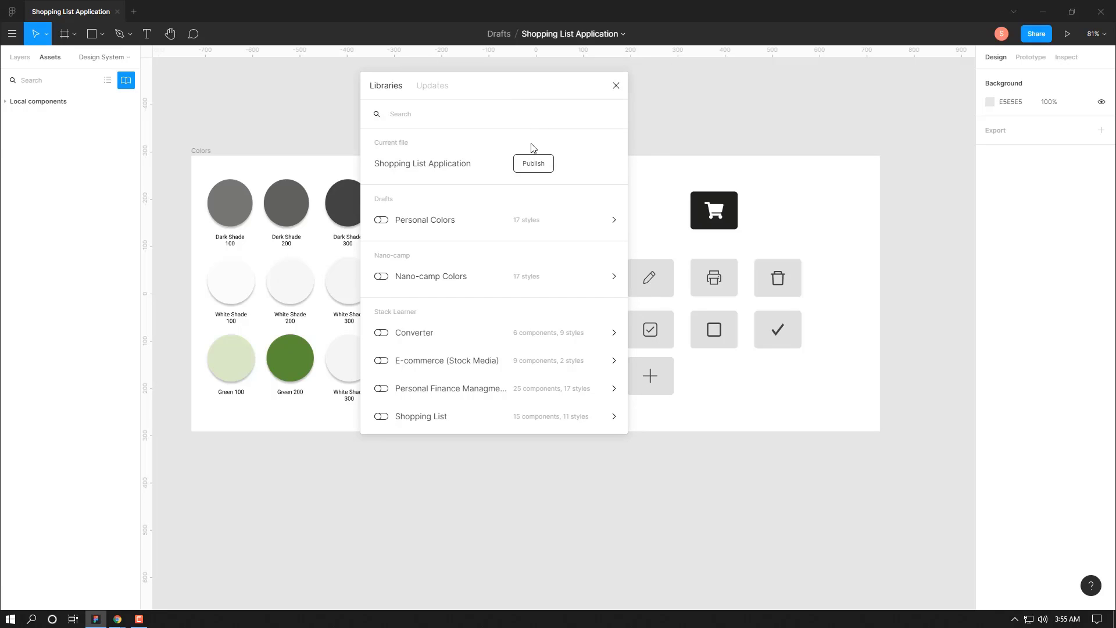
pyautogui.moveTo(589, 89); pyautogui.dragTo(588, 102)
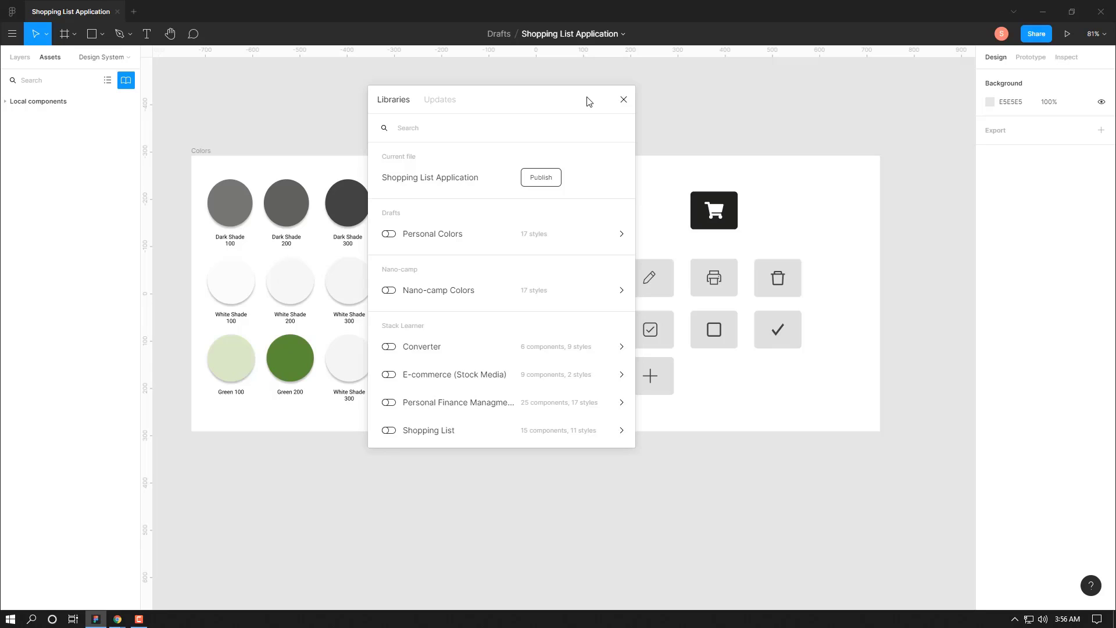
pyautogui.moveTo(561, 103); pyautogui.dragTo(478, 444)
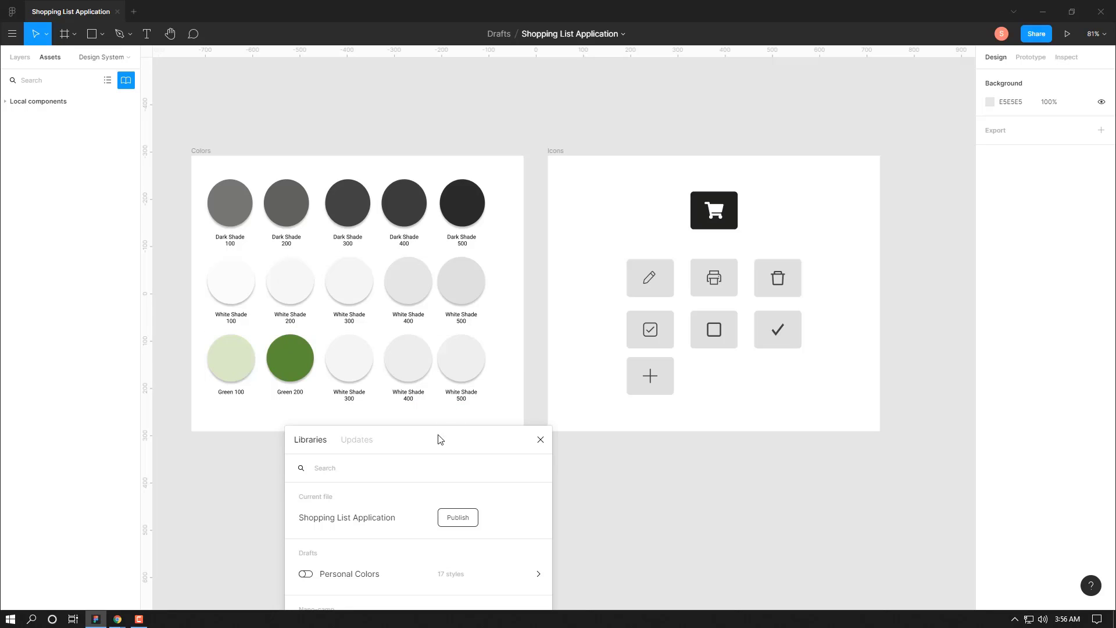
pyautogui.moveTo(439, 438); pyautogui.dragTo(542, 88)
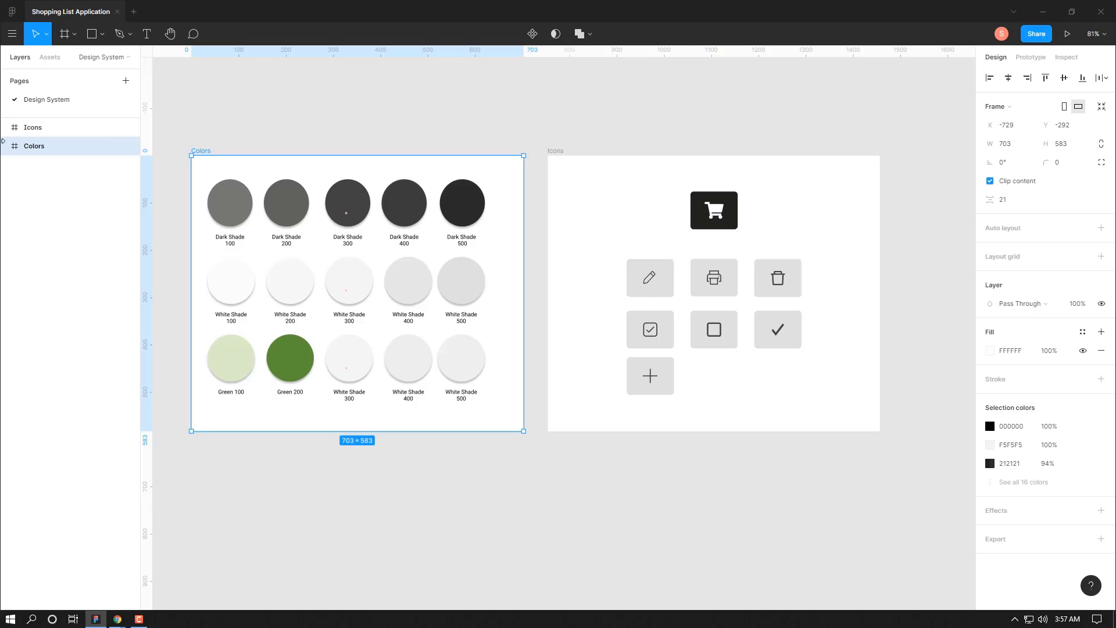
# Step: Expand the Colors frame and inspect its Dark Shades, Secondary Colors and White Shades groups, then clear the selection
pyautogui.click(6, 146)
pyautogui.click(47, 169)
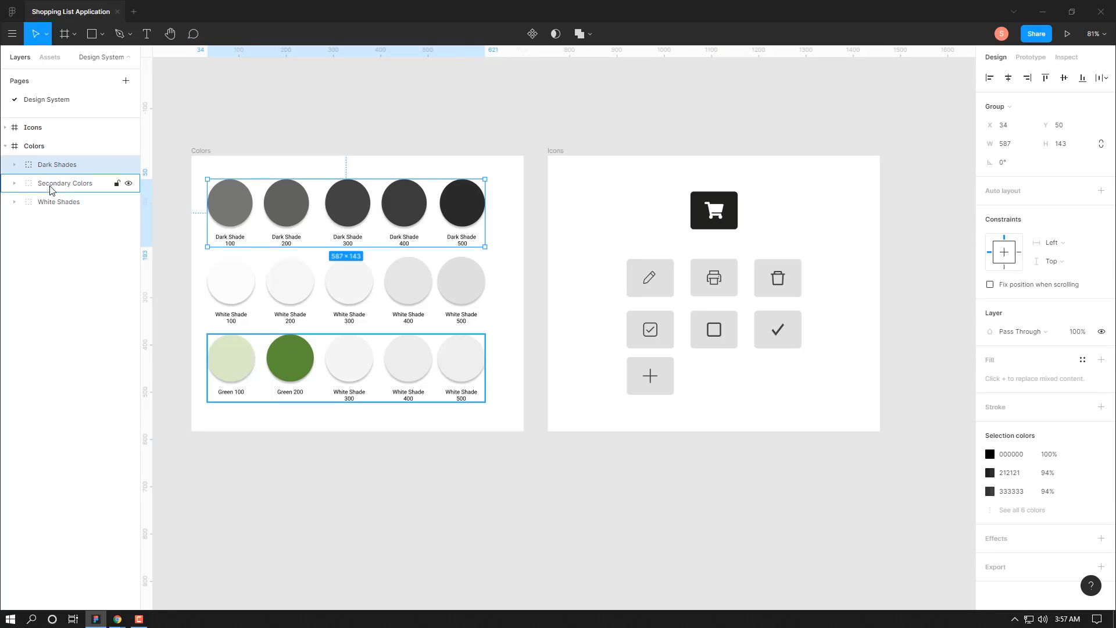
pyautogui.click(58, 184)
pyautogui.click(55, 201)
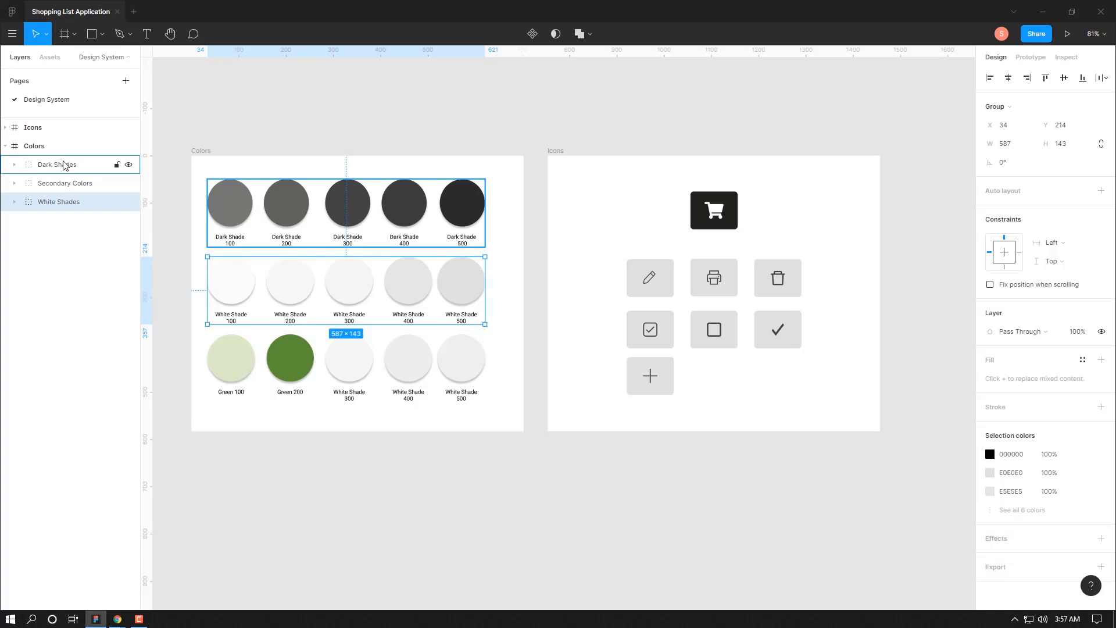
pyautogui.click(394, 139)
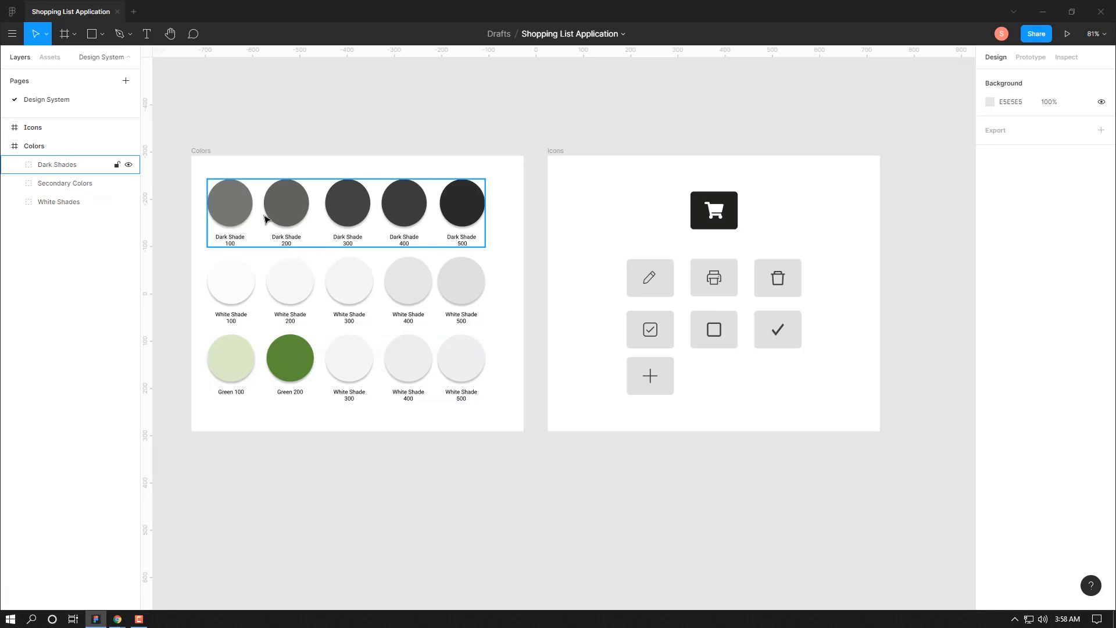
# Step: Switch to the Material Design color system page in Chrome and browse the 2014 color palettes as far as the Green shades
pyautogui.moveTo(118, 618)
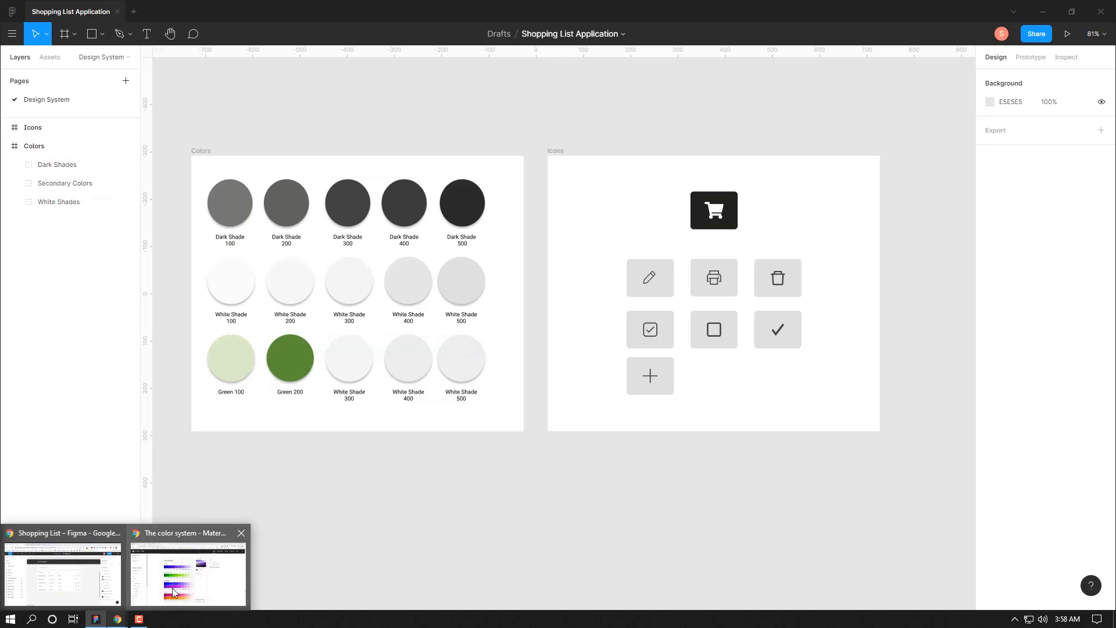
pyautogui.click(173, 592)
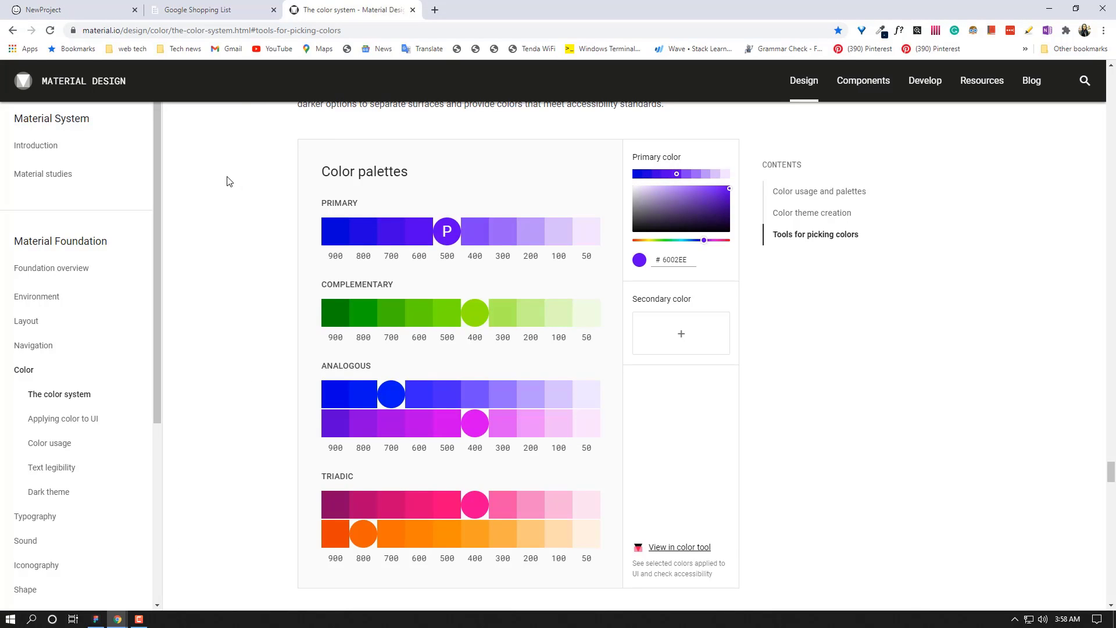
pyautogui.scroll(-10, 227, 182)
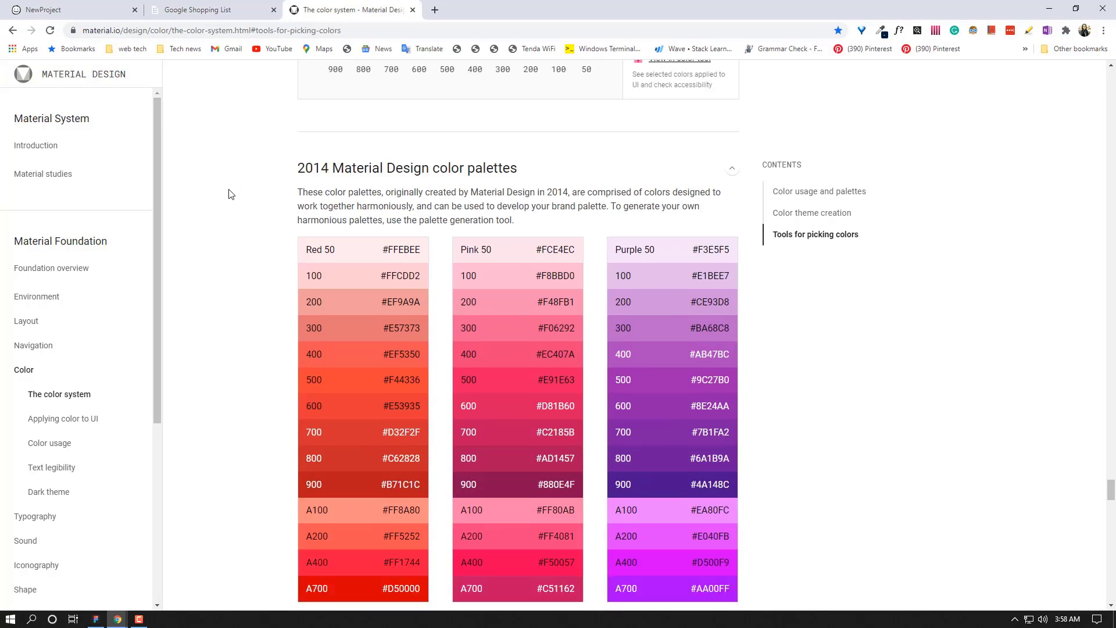
pyautogui.scroll(-14, 233, 188)
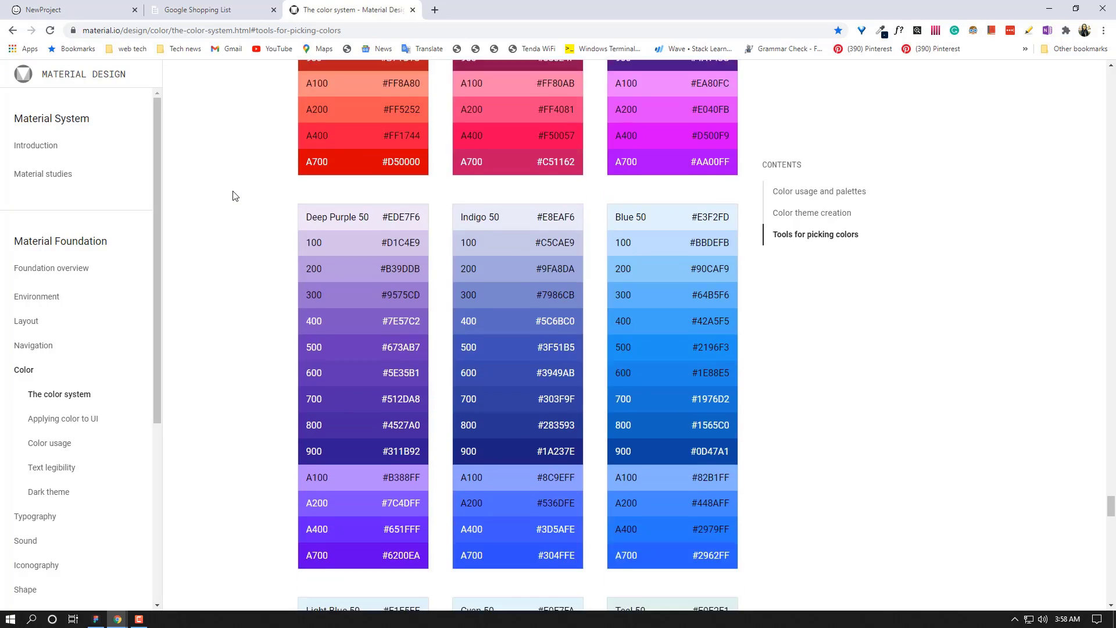
pyautogui.scroll(-7, 232, 206)
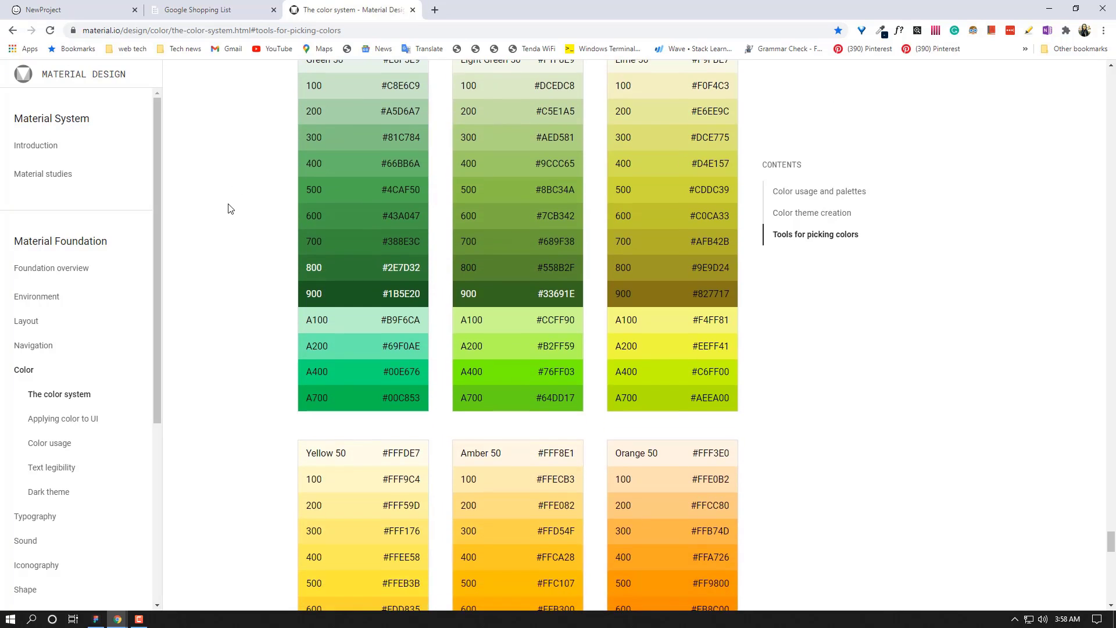
pyautogui.scroll(2, 284, 175)
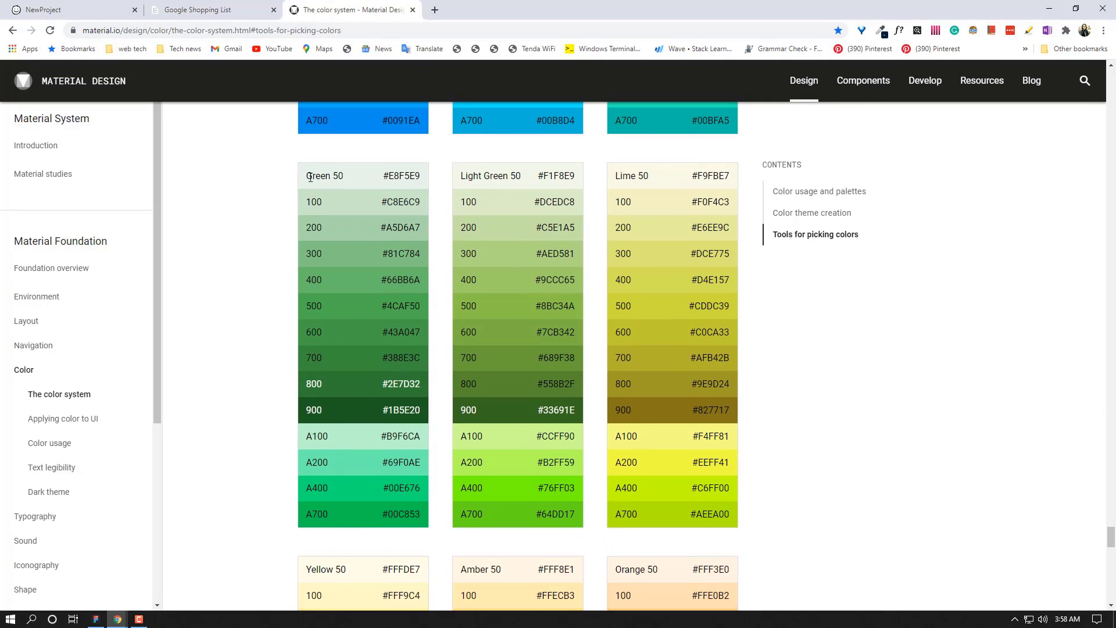
pyautogui.moveTo(343, 175); pyautogui.dragTo(313, 175)
pyautogui.click(285, 208)
# Step: Examine the Gray palette from 50 to 900 on the Material Design page, and return to the Figma design file
pyautogui.scroll(-8, 302, 417)
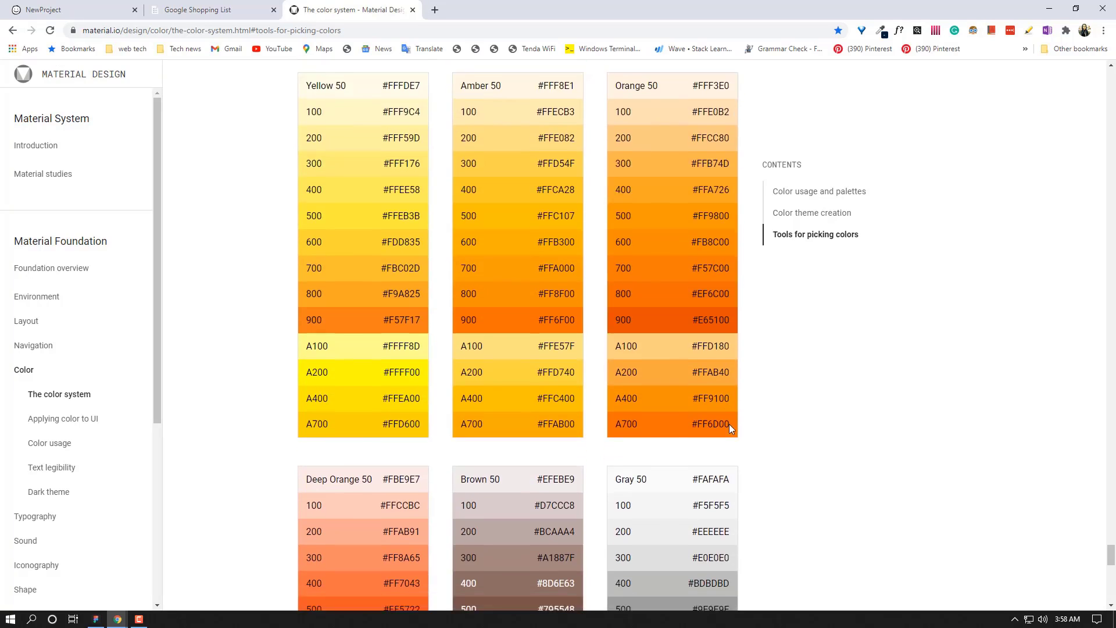
pyautogui.scroll(-3, 728, 424)
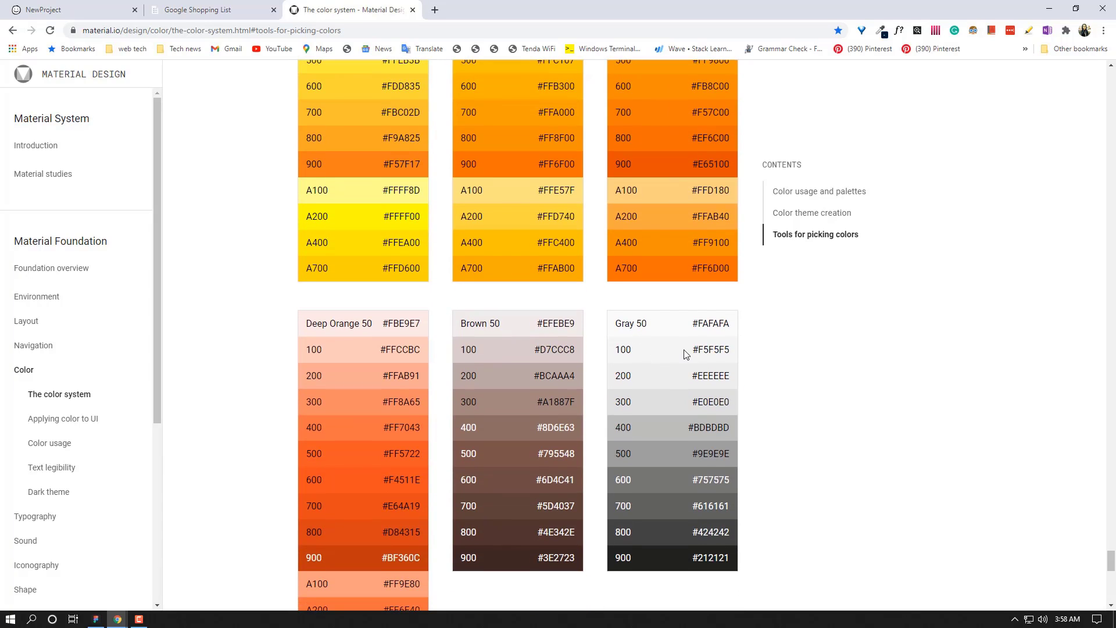
pyautogui.scroll(-2, 734, 334)
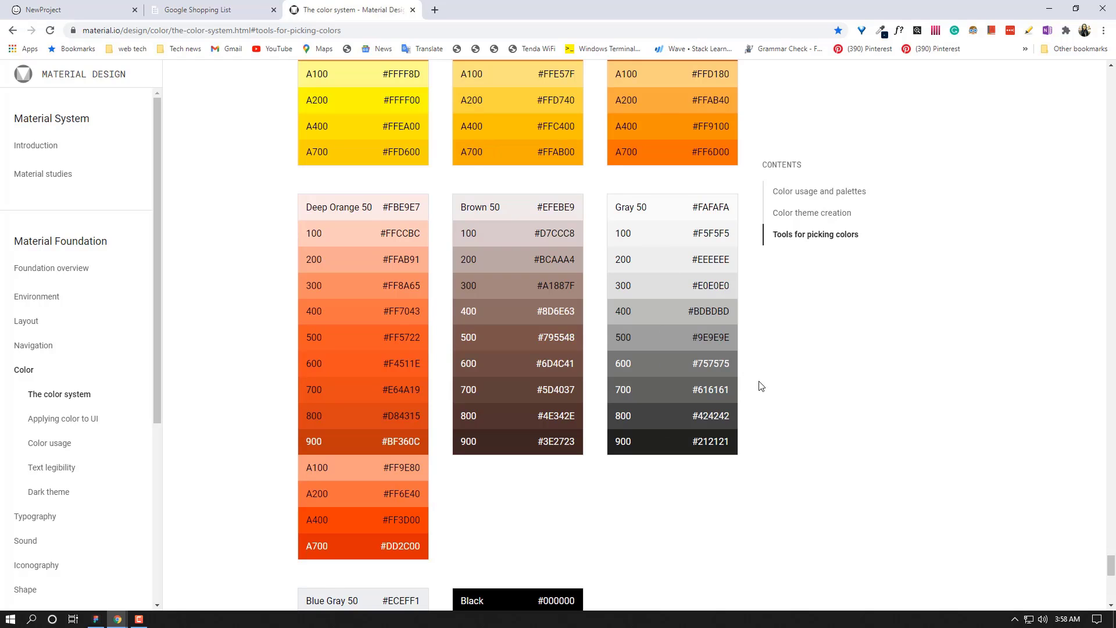
pyautogui.click(96, 618)
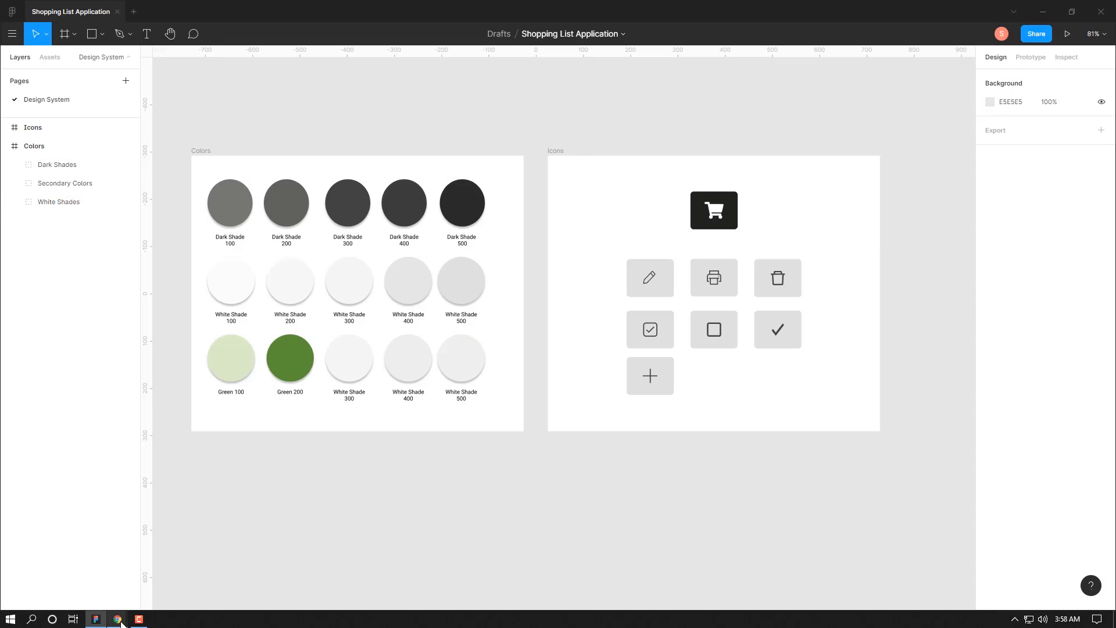
# Step: Switch to the Material Design color system page in Chrome, review the yellow, orange and gray palettes, and return to the Figma design file
pyautogui.moveTo(121, 621)
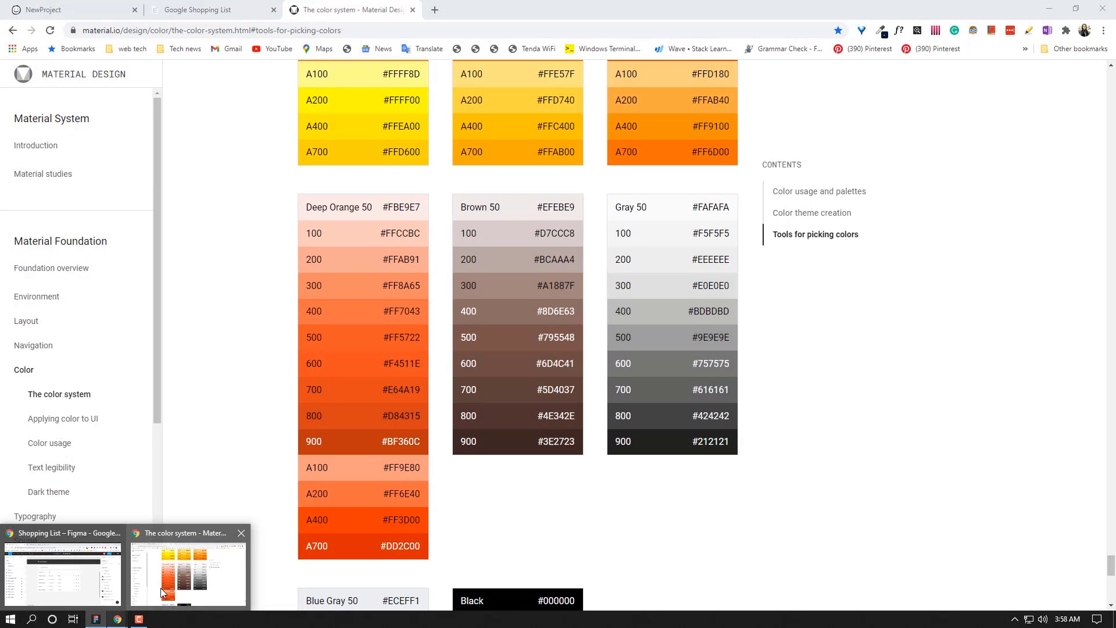
pyautogui.click(161, 587)
pyautogui.scroll(4, 374, 494)
pyautogui.scroll(-1, 588, 474)
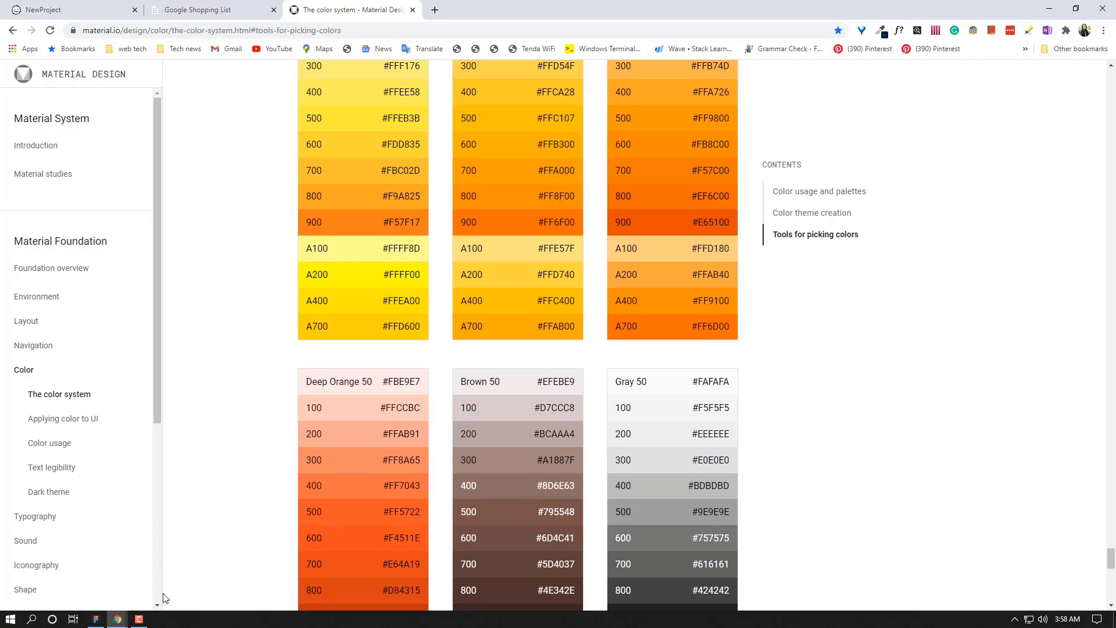
pyautogui.click(96, 619)
# Step: Inspect the colors of the Dark Shade 100, 200 and 500, White Shade 100 and 500, and Green 100 and 200 swatches
pyautogui.click(239, 215)
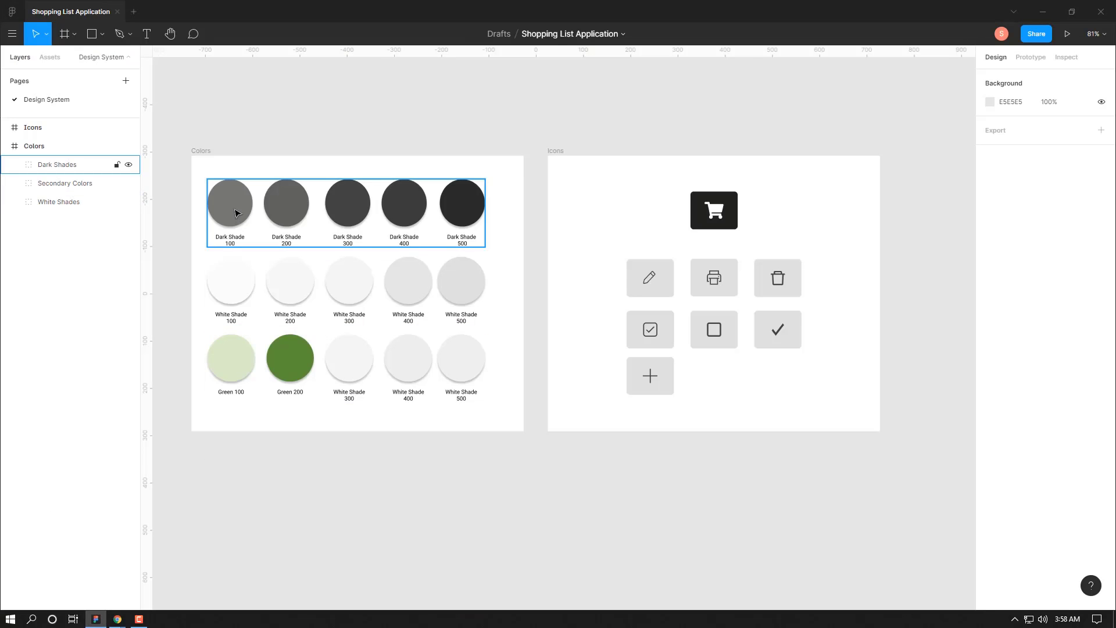
pyautogui.click(237, 214)
pyautogui.click(286, 205)
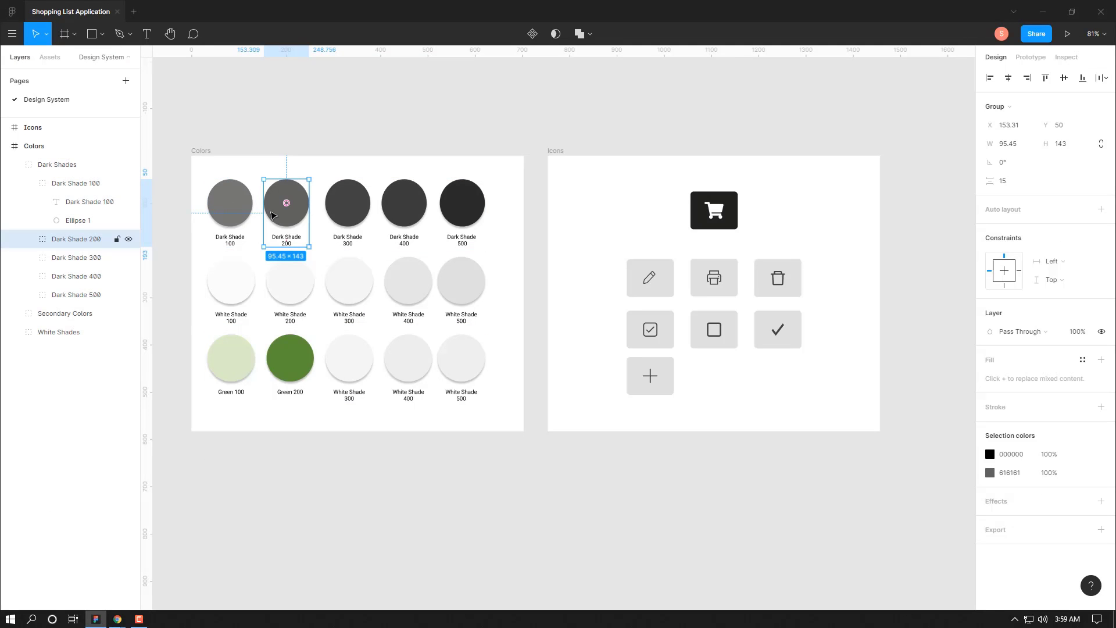
pyautogui.click(221, 221)
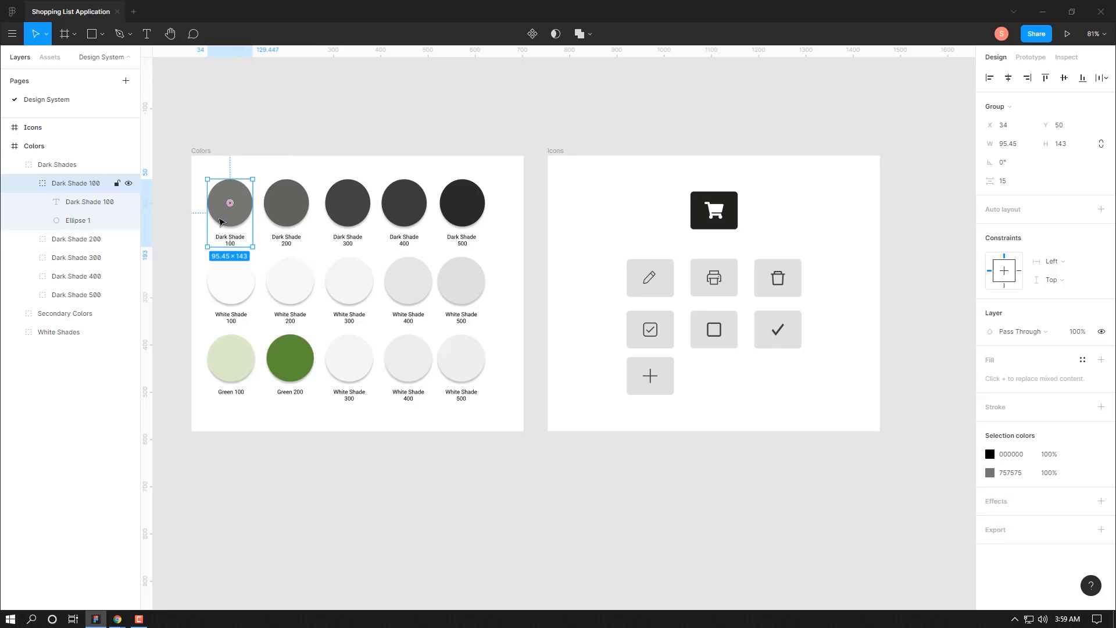
pyautogui.click(465, 217)
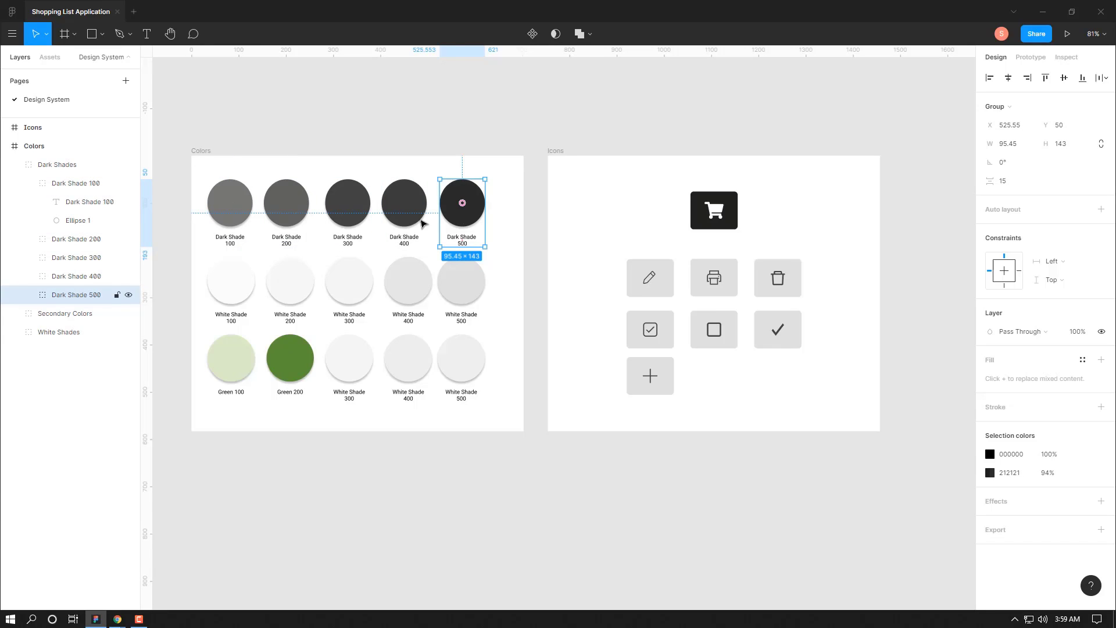
pyautogui.click(231, 297)
pyautogui.doubleClick(232, 297)
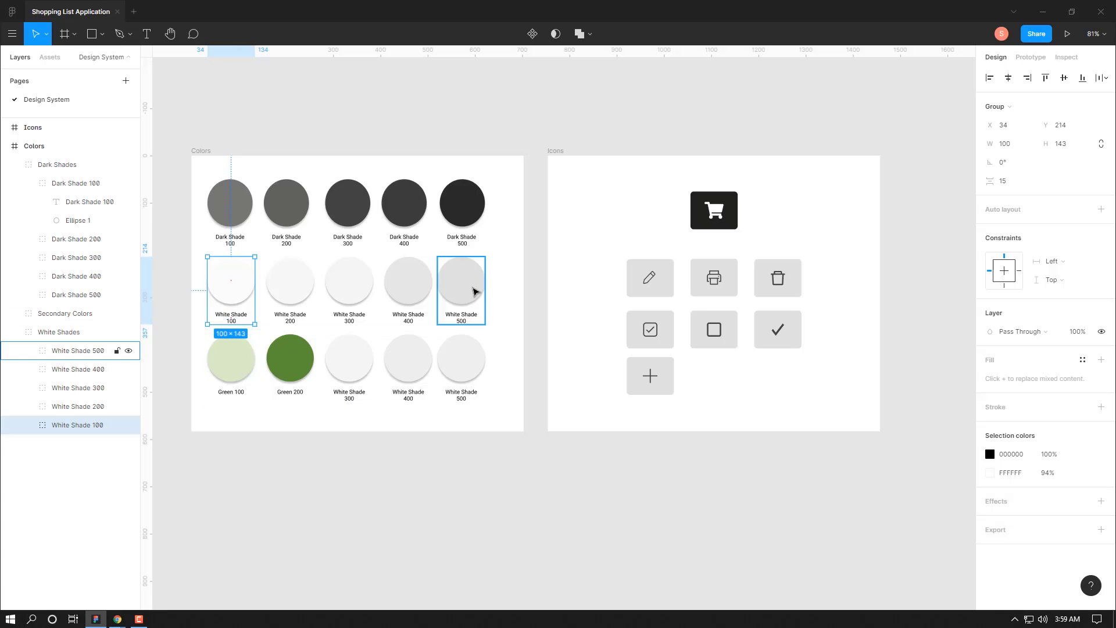
pyautogui.click(475, 291)
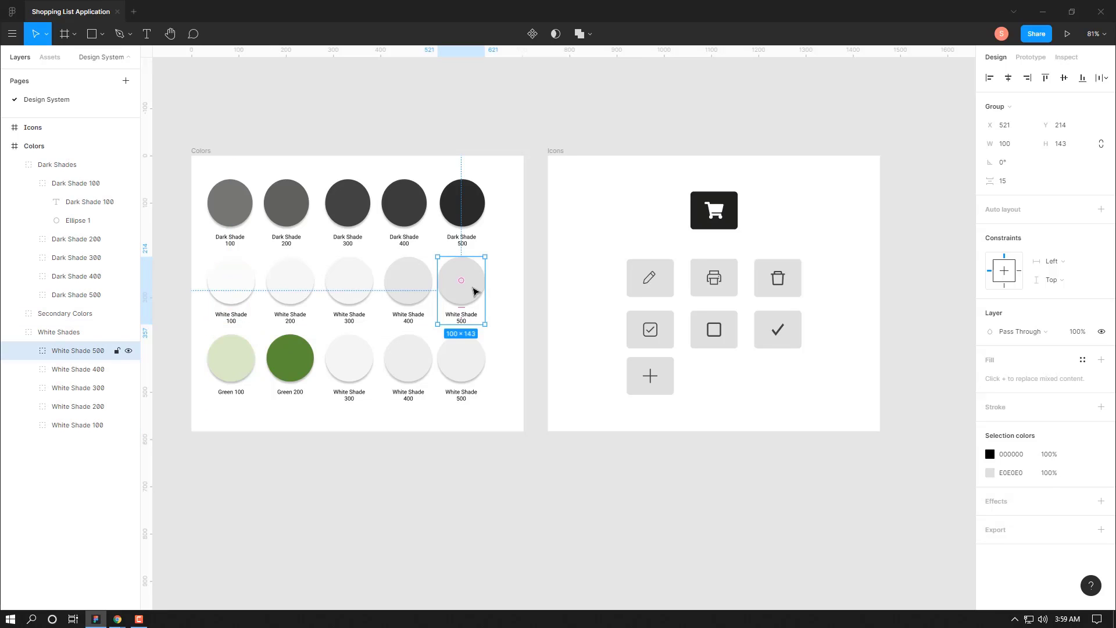
pyautogui.click(226, 374)
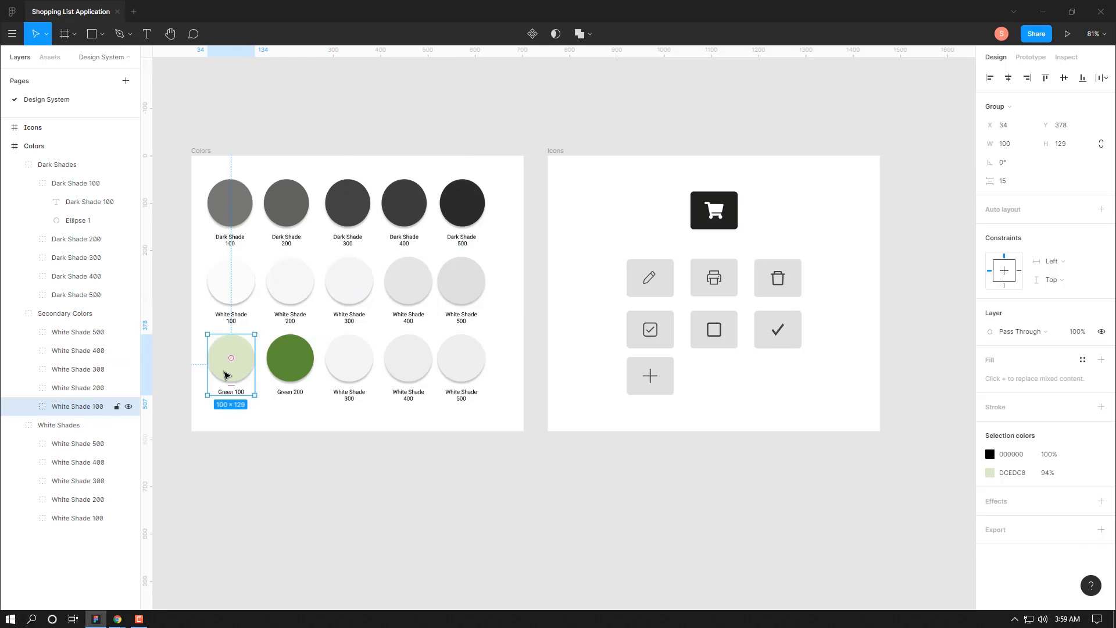
pyautogui.click(290, 362)
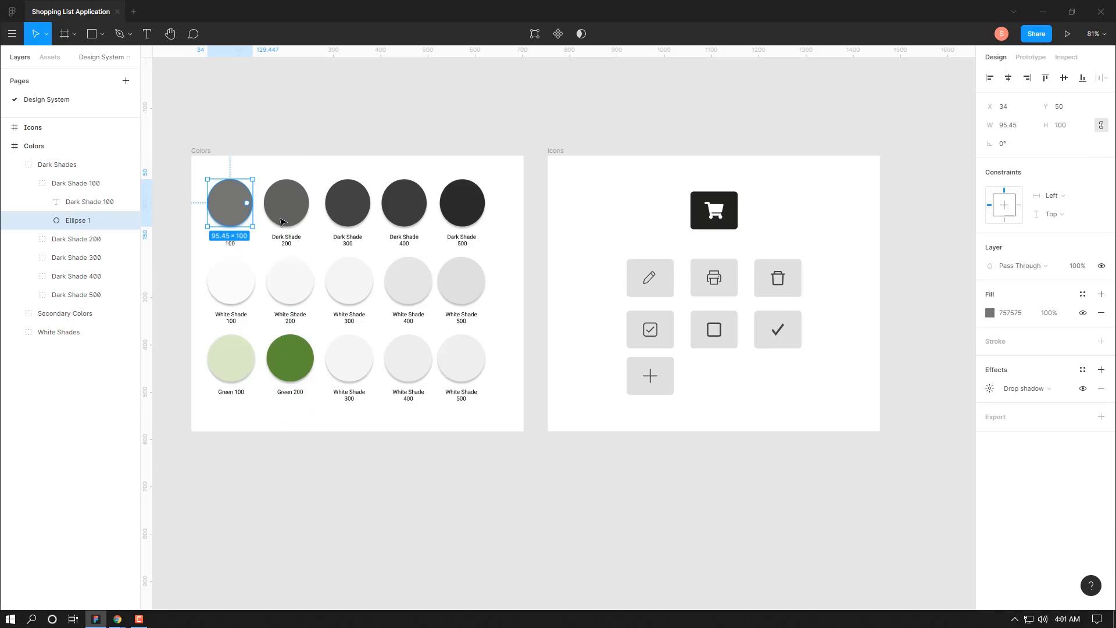
# Step: Create a color style named "Dark 100" from the fill of the Dark Shade 100 circle
pyautogui.click(1082, 295)
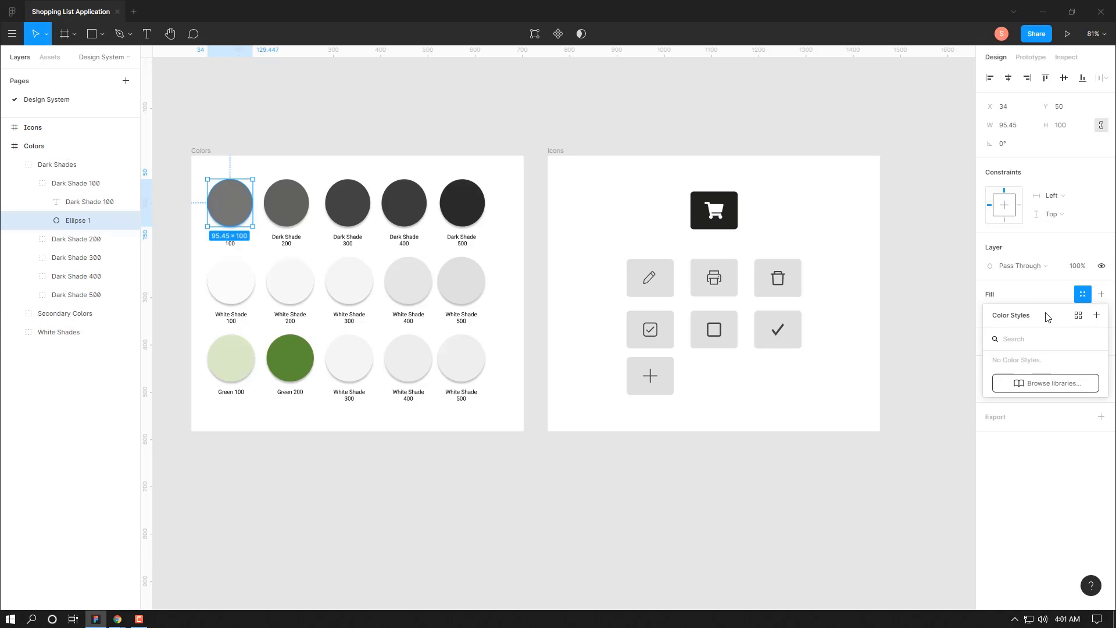
pyautogui.moveTo(1048, 317); pyautogui.dragTo(1027, 317)
pyautogui.click(1075, 315)
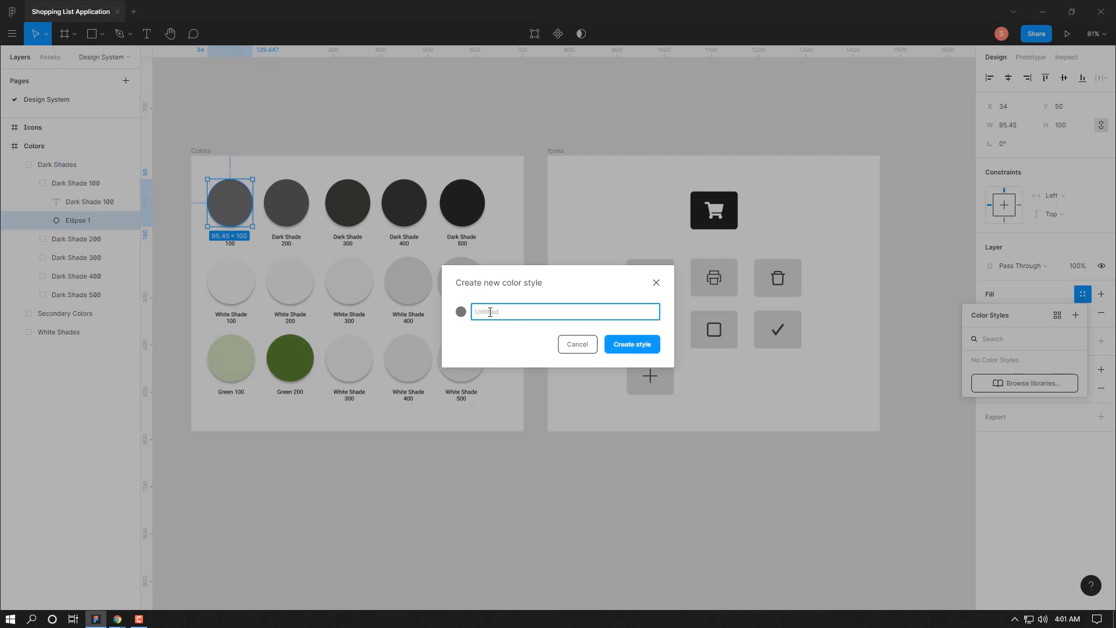
pyautogui.write('Dark 100')
pyautogui.click(630, 345)
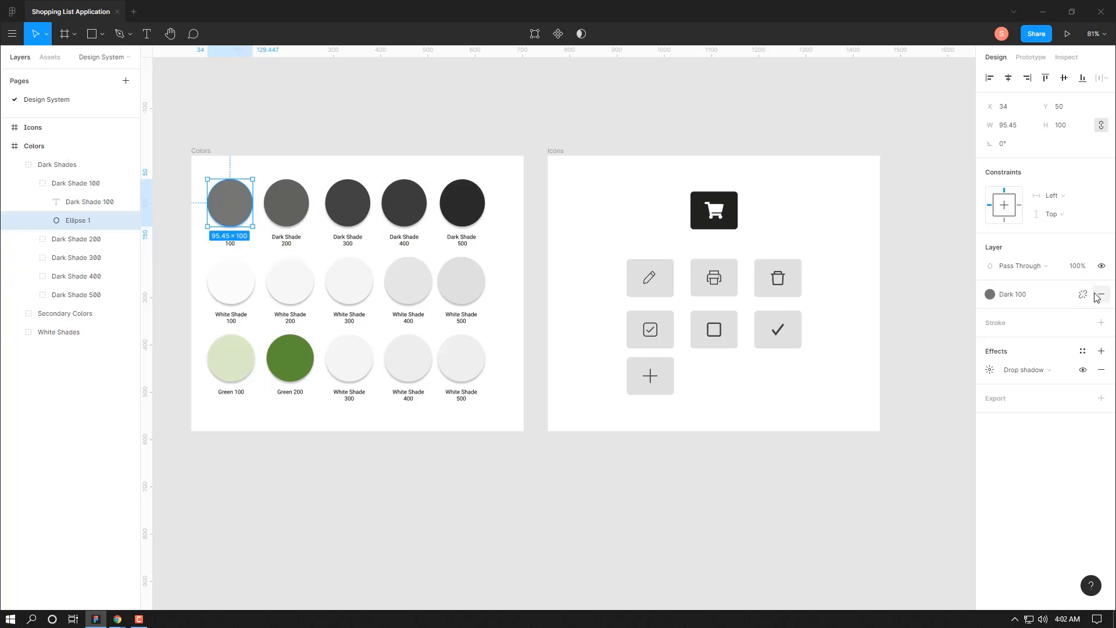
# Step: Create color styles "Dark 200" and "Dark 300" from the fills of the Dark Shade 200 and Dark Shade 300 circles
pyautogui.click(298, 215)
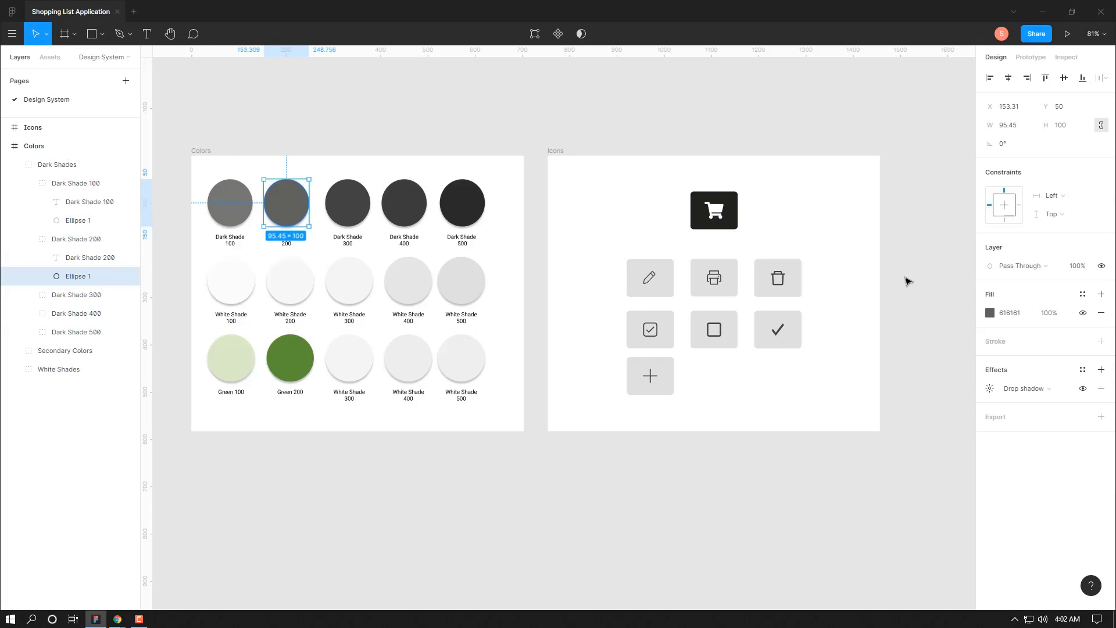
pyautogui.click(1082, 297)
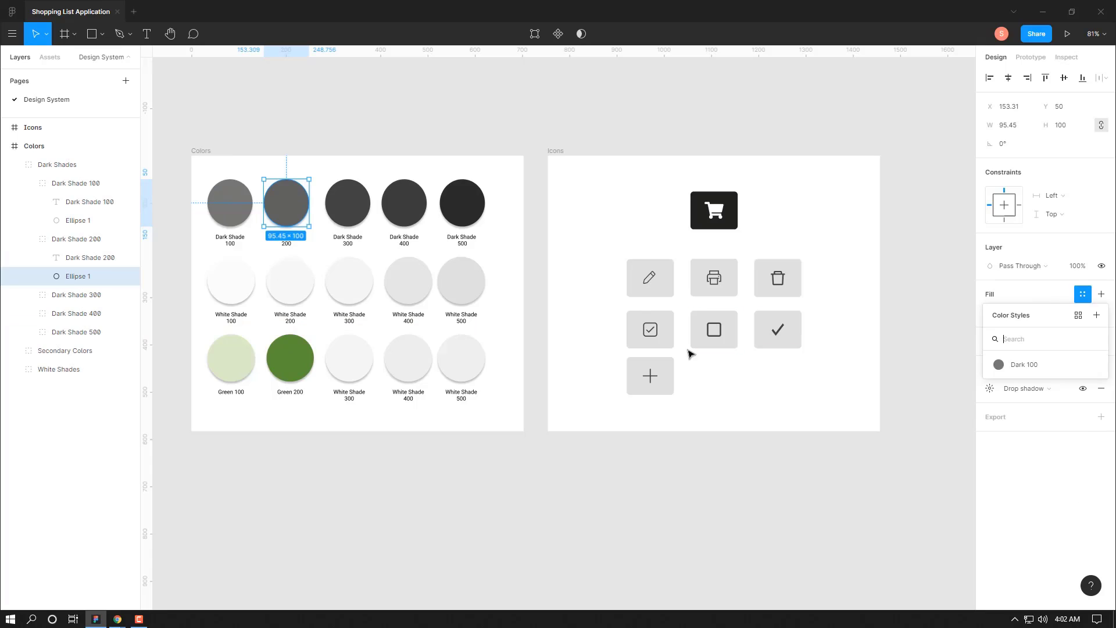
pyautogui.click(1096, 315)
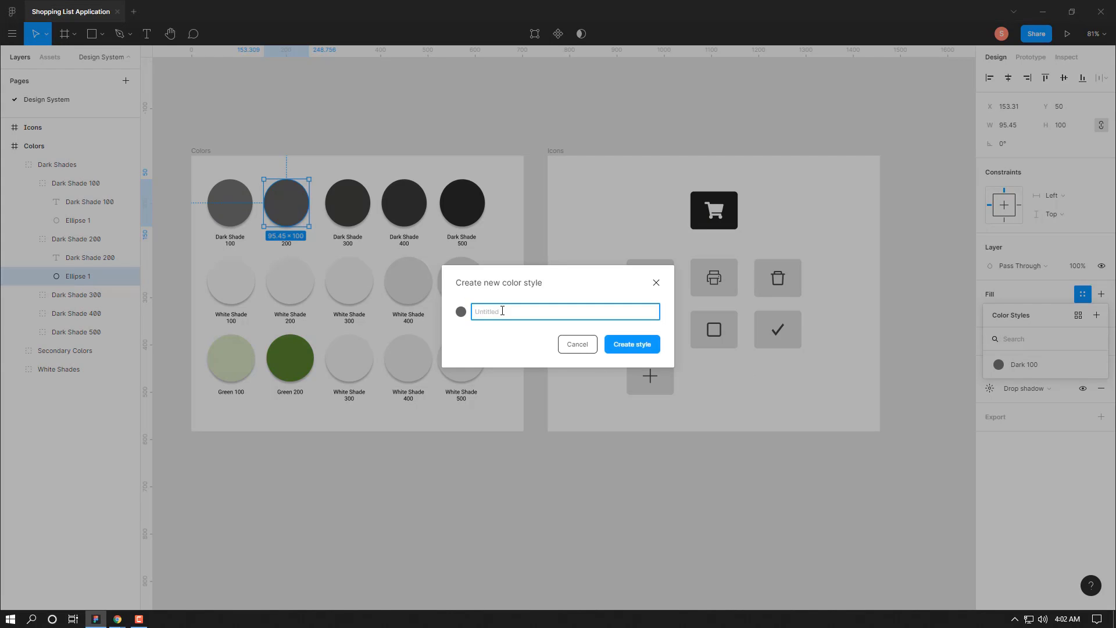
pyautogui.write('Dark 300')
pyautogui.click(632, 344)
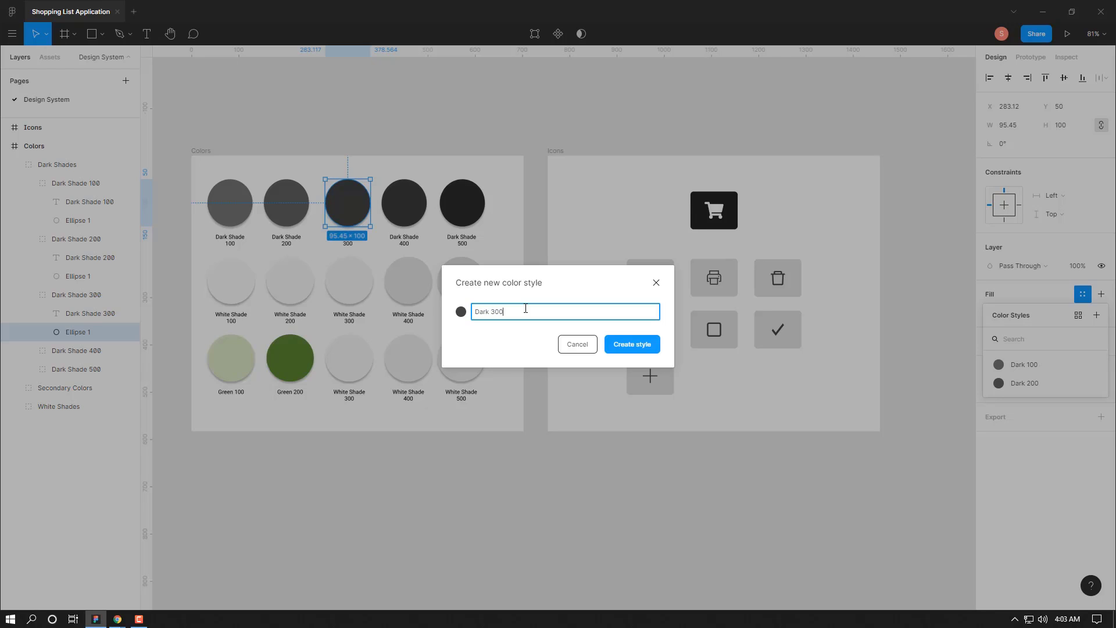
pyautogui.press('Return')
# Step: Create a color style named "Dark 400" from the fill of the Dark Shade 400 circle
pyautogui.click(404, 203)
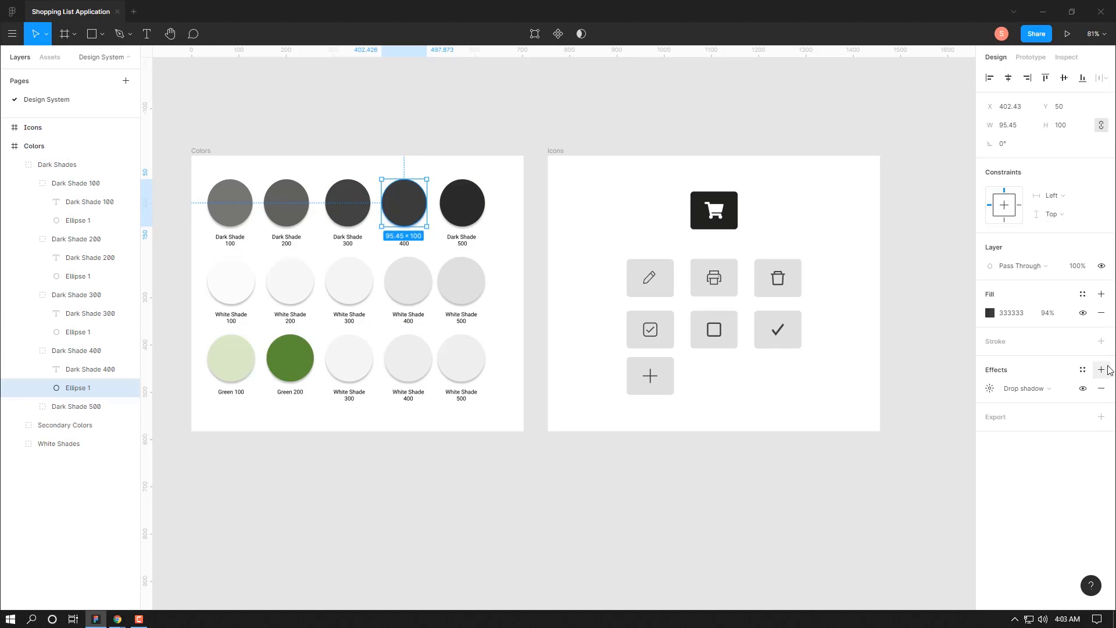
pyautogui.click(1082, 294)
pyautogui.click(1096, 315)
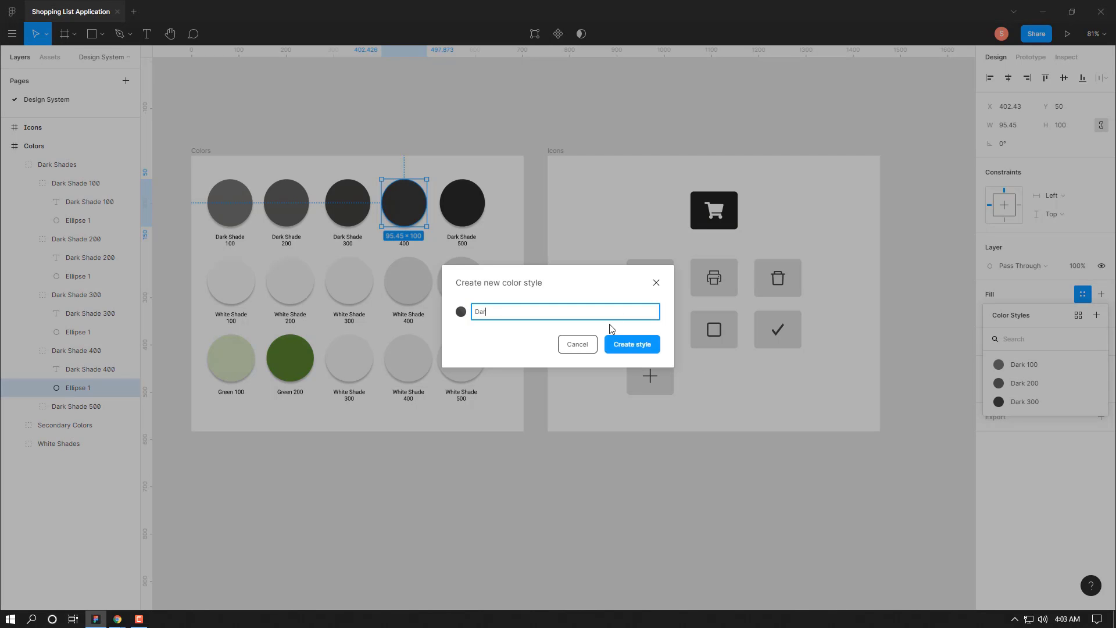
pyautogui.write('Dark 400')
pyautogui.press('Return')
# Step: Create a color style named "Dark 500" from the fill of the Dark Shade 500 circle
pyautogui.click(461, 203)
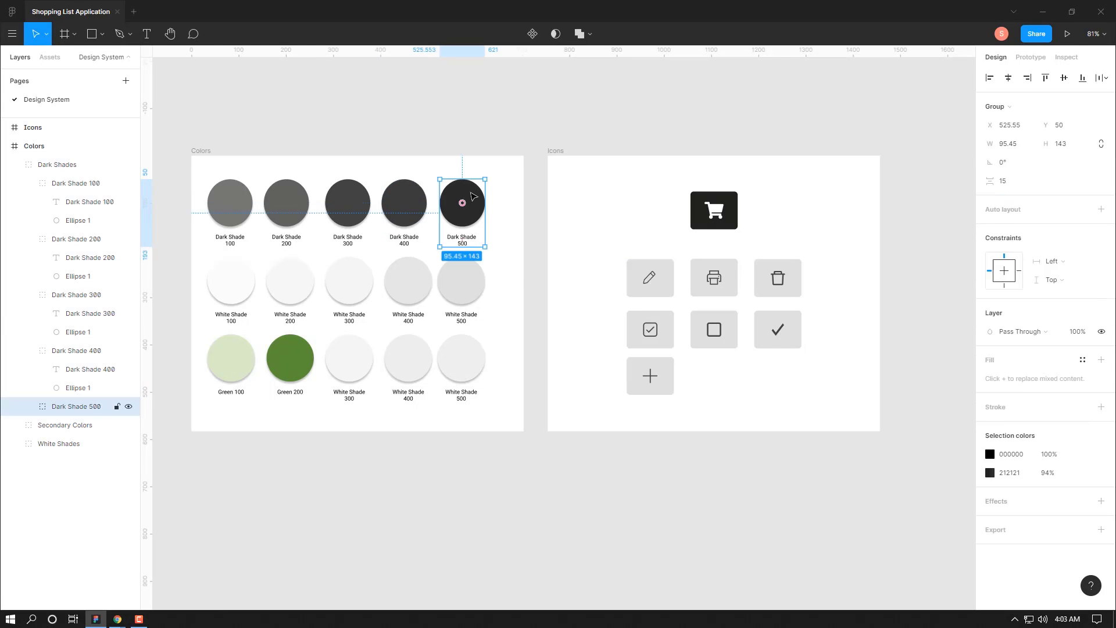
pyautogui.click(1082, 294)
pyautogui.click(1097, 318)
pyautogui.write('Da')
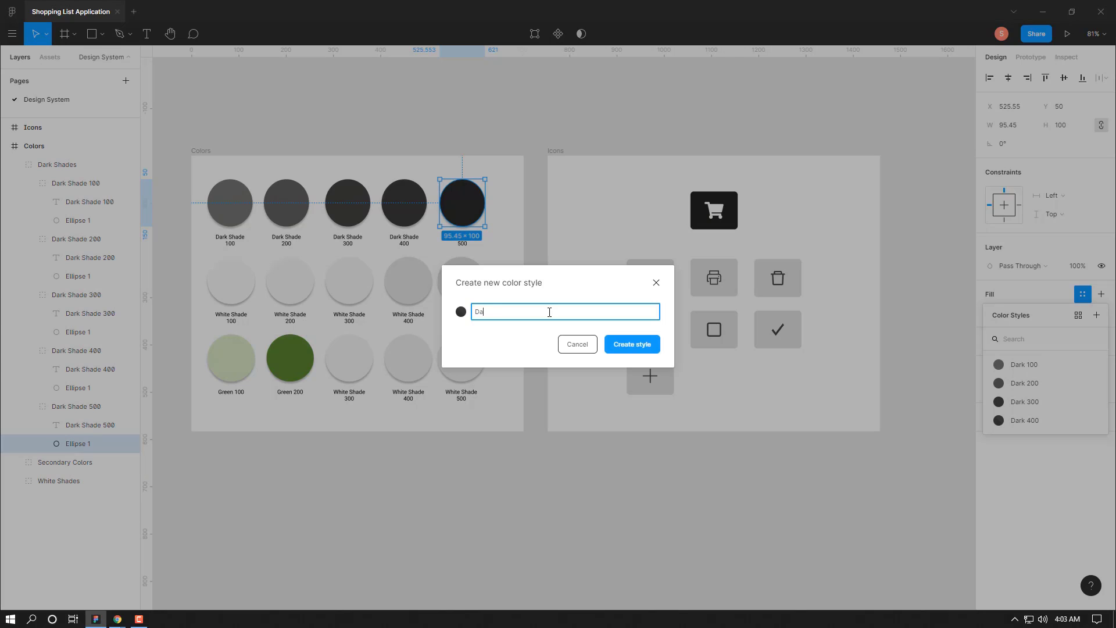
pyautogui.write('rk 500')
pyautogui.press('Return')
# Step: Create a color style named "White 100" from the fill of the White Shade 100 circle
pyautogui.click(231, 282)
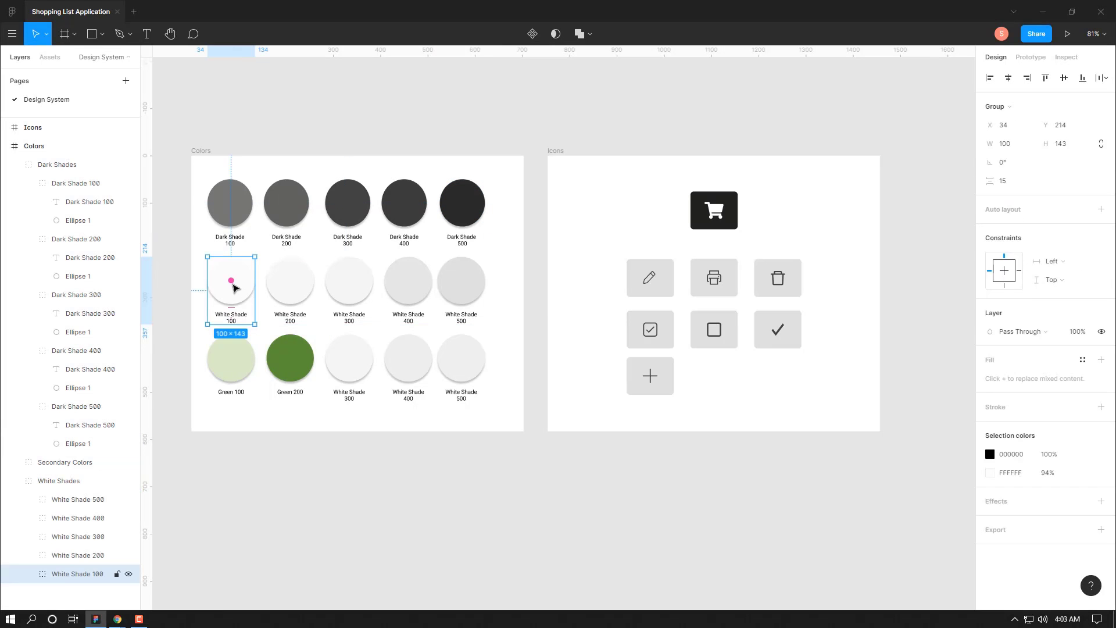
pyautogui.click(1082, 293)
pyautogui.click(1096, 315)
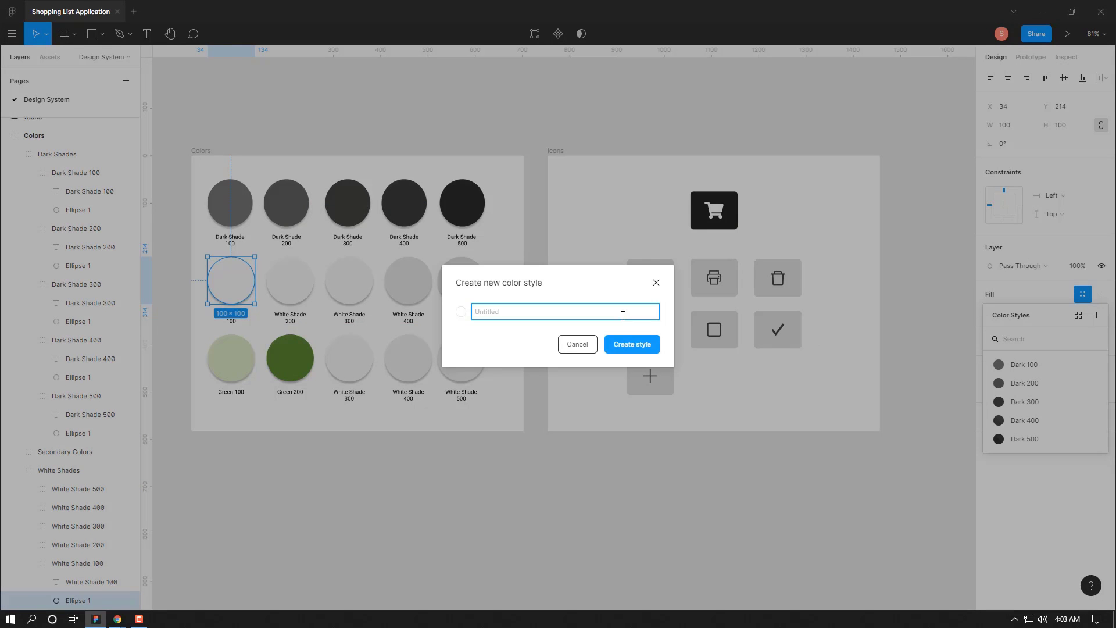
pyautogui.write('White 100')
pyautogui.press('Return')
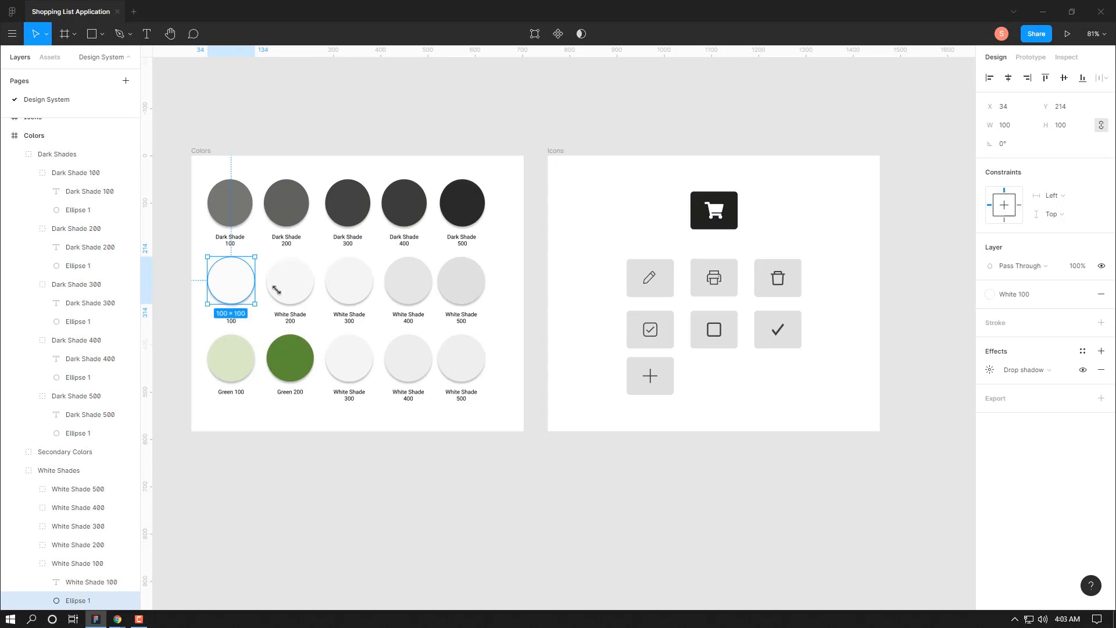
# Step: Create a color style named "White 200" from the fill of the White Shade 200 circle
pyautogui.click(288, 288)
pyautogui.click(1082, 294)
pyautogui.click(1096, 315)
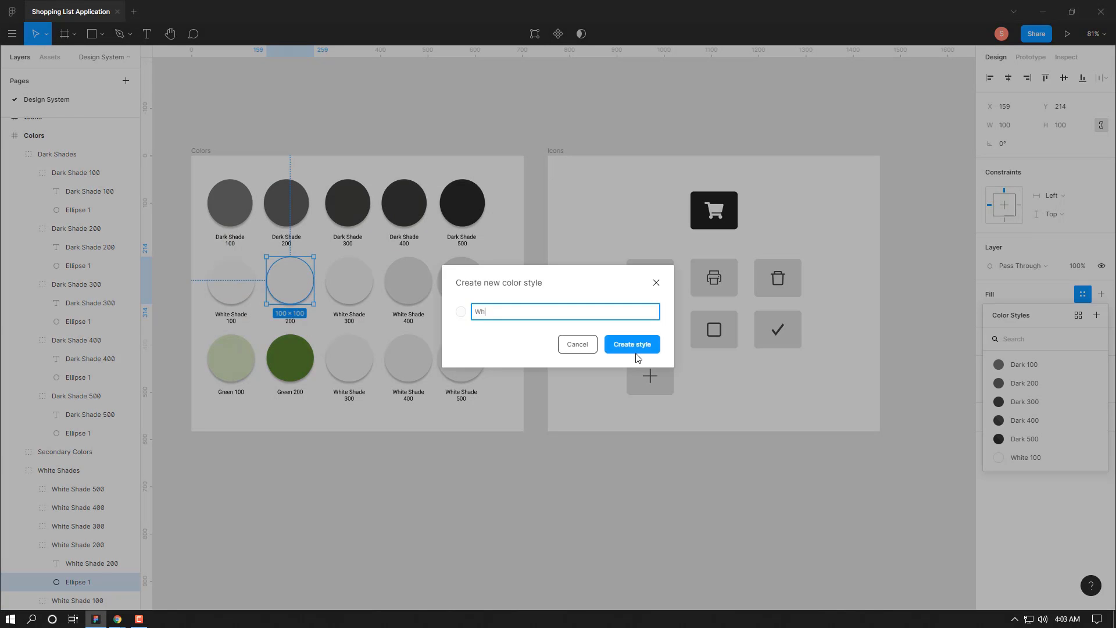
pyautogui.write('White')
pyautogui.click(631, 344)
# Step: Create a color style named "White 300" from the fill of the White Shade 300 circle
pyautogui.click(356, 284)
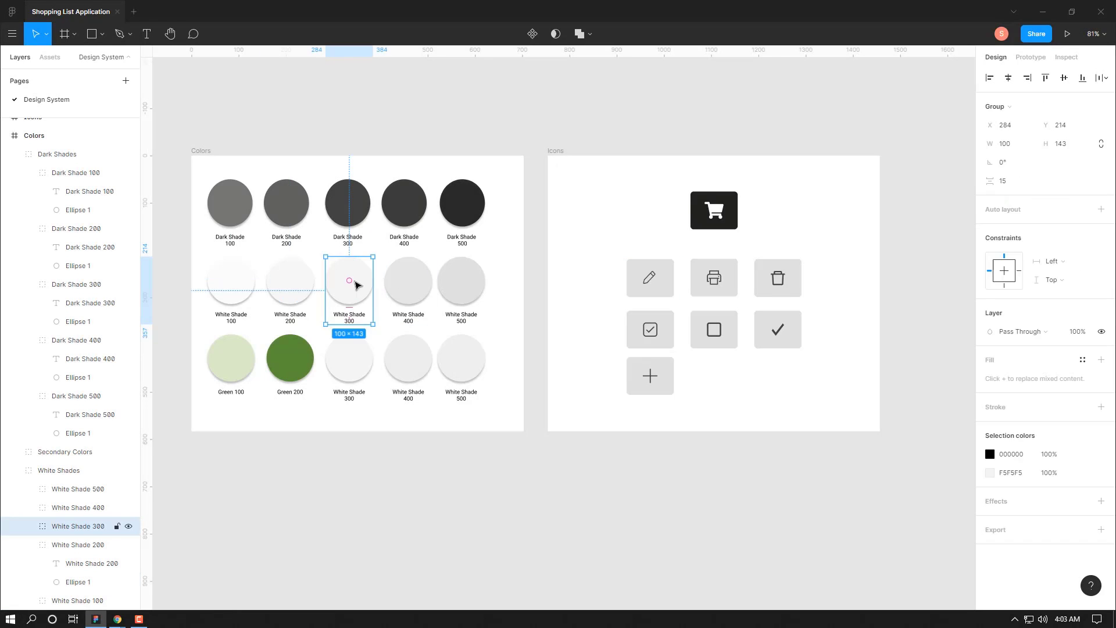
pyautogui.doubleClick(364, 286)
pyautogui.click(1082, 293)
pyautogui.click(1096, 315)
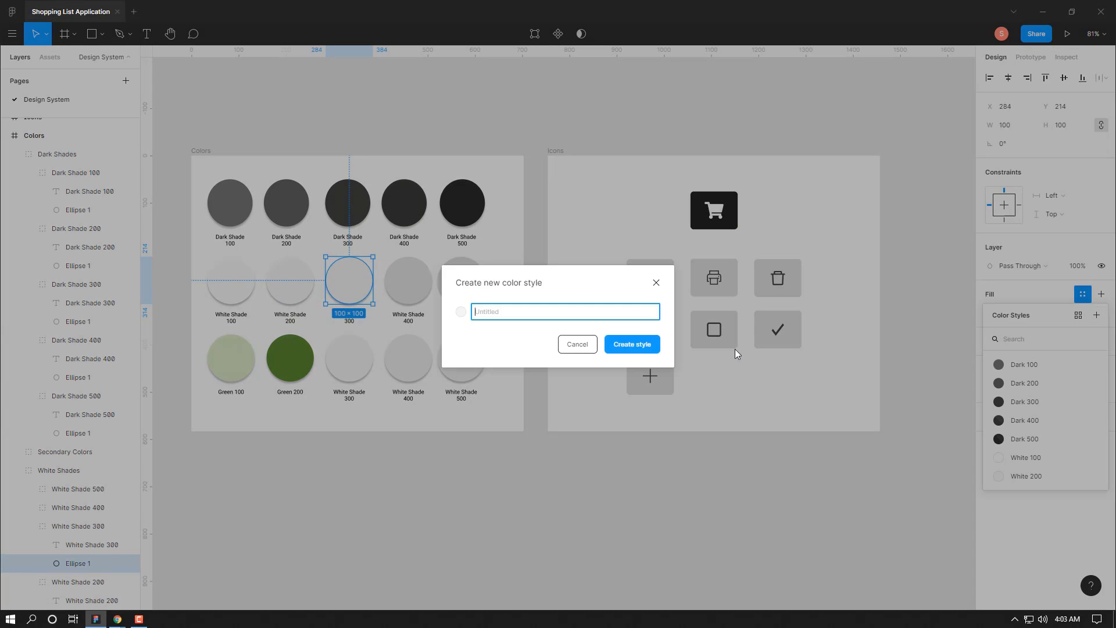
pyautogui.press('Return')
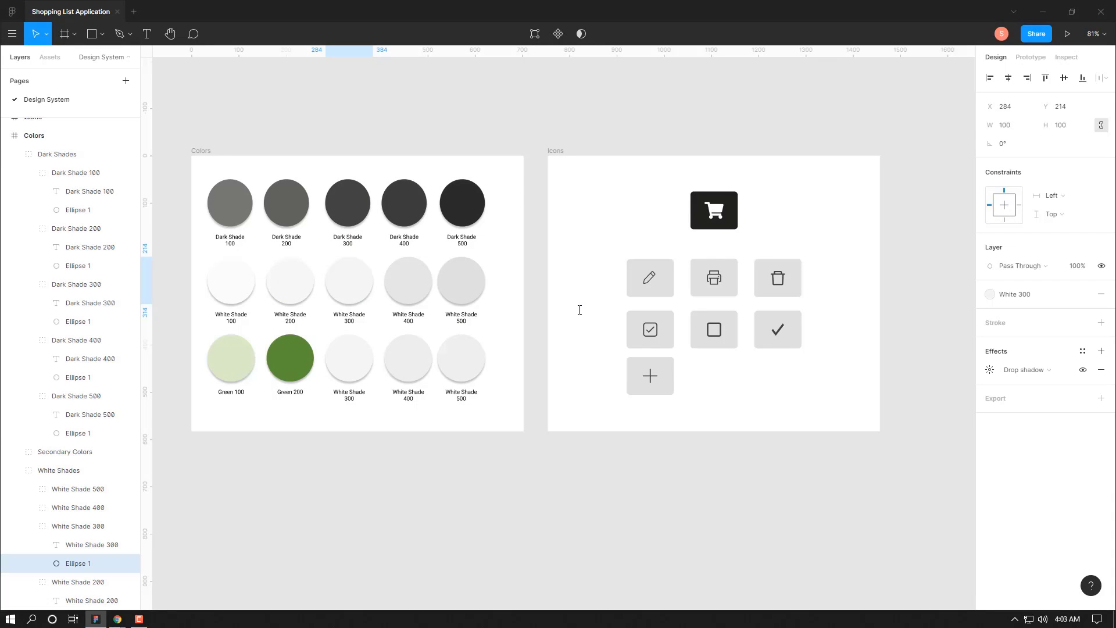
# Step: Create a color style named "White 400" from the fill of the White Shade 400 circle
pyautogui.click(421, 276)
pyautogui.doubleClick(423, 279)
pyautogui.click(1082, 293)
pyautogui.click(1096, 315)
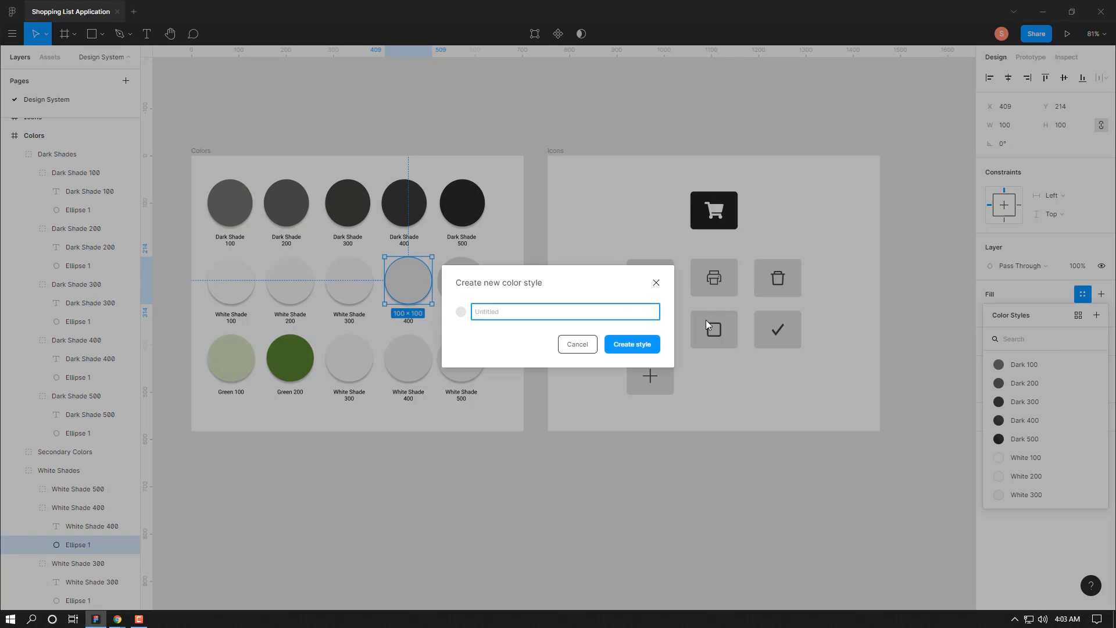
pyautogui.write('White 400')
pyautogui.press('Return')
# Step: Create a color style named "White Shade 500" from the fill of the White Shade 500 circle in the white row
pyautogui.doubleClick(459, 287)
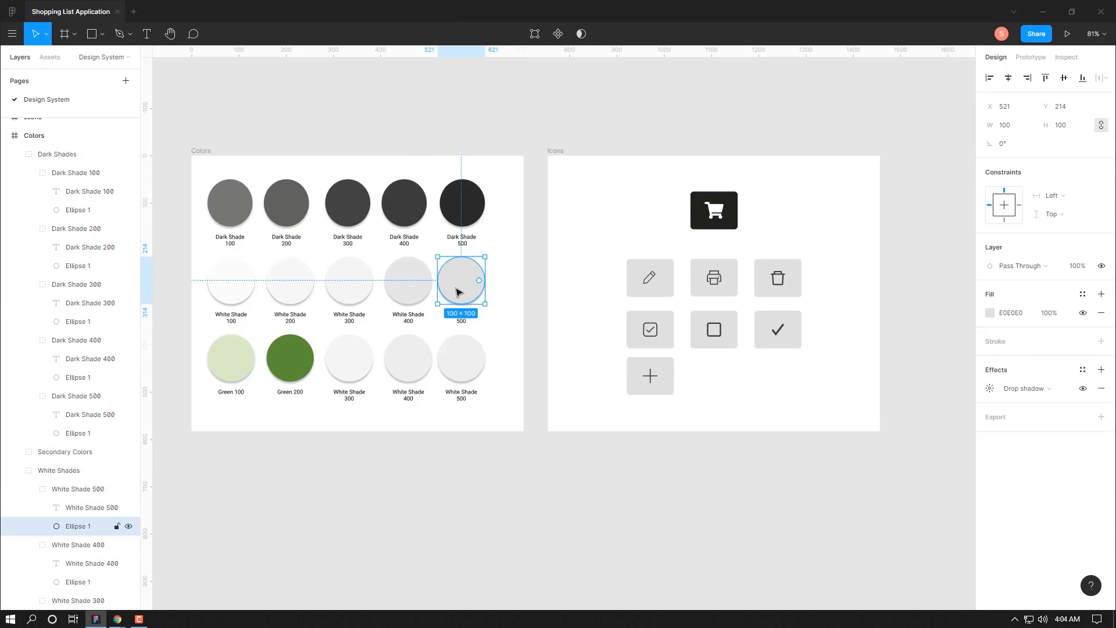
pyautogui.click(1082, 293)
pyautogui.click(1096, 315)
pyautogui.write('Whi')
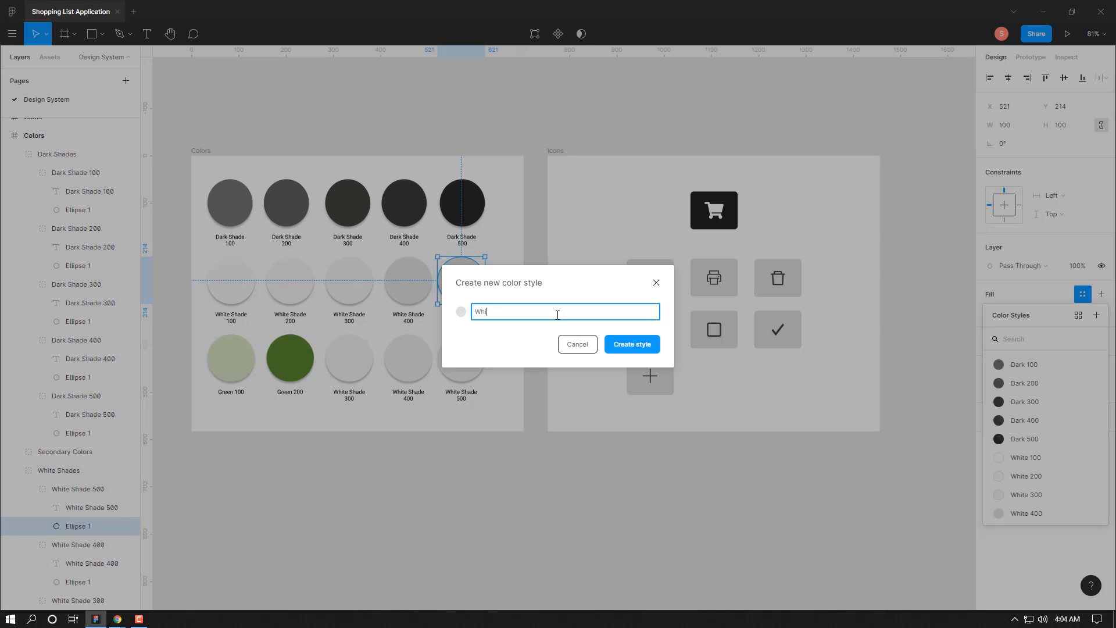
pyautogui.write('te Shade 500')
pyautogui.press('Return')
# Step: Create a color style named "Green 100" from the fill of the Green 100 circle
pyautogui.doubleClick(224, 361)
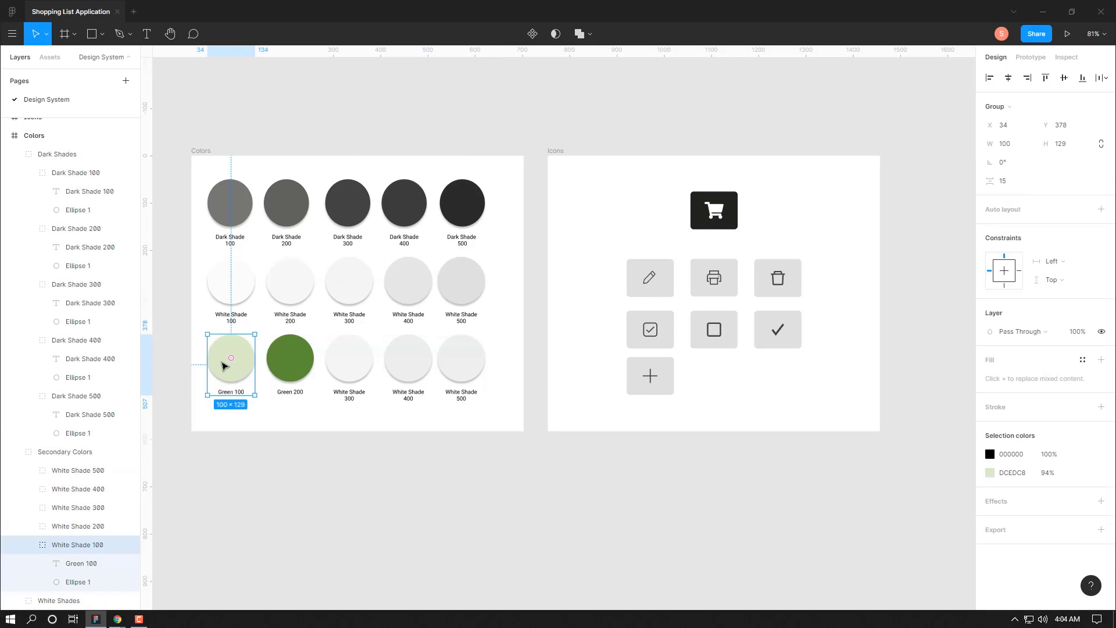
pyautogui.click(1082, 293)
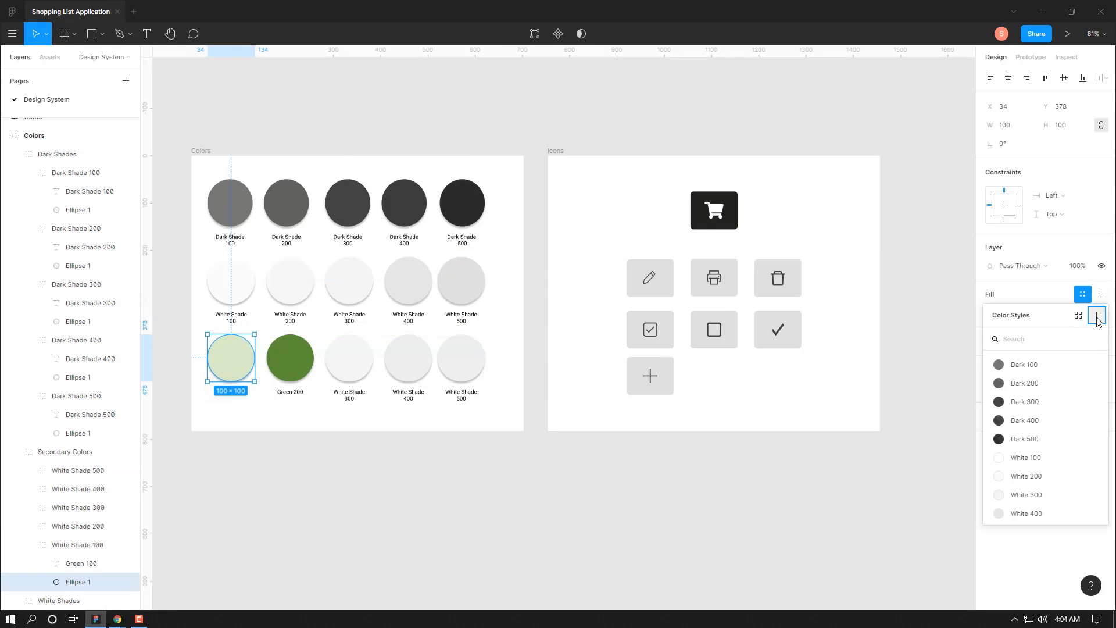
pyautogui.click(1096, 315)
pyautogui.write('Green 100')
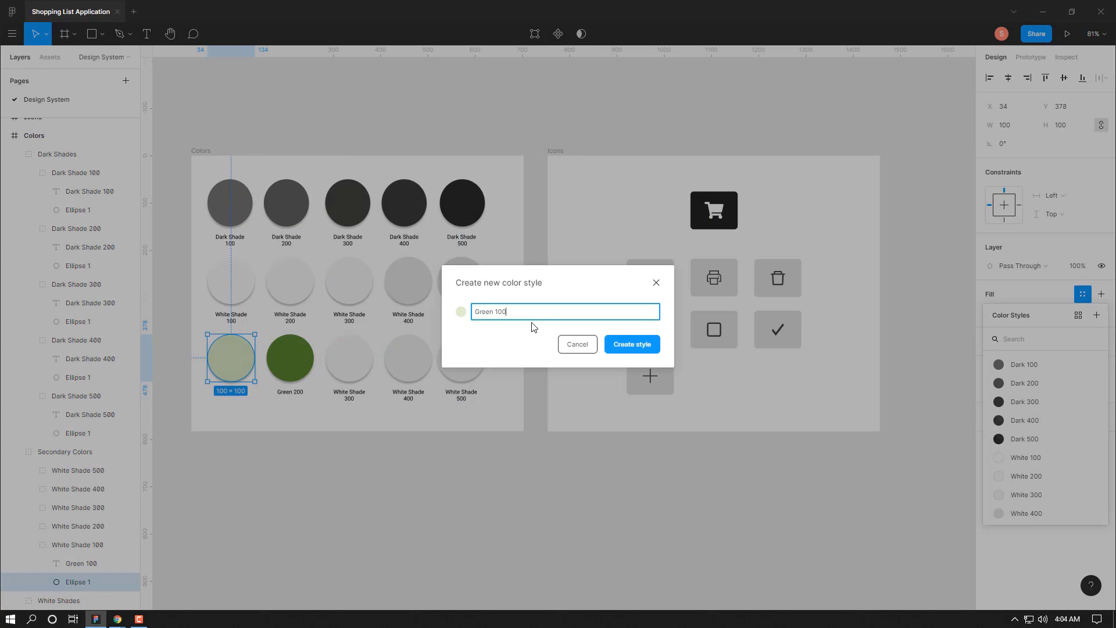
pyautogui.press('Return')
# Step: Create a color style named "Green 200" from the fill of the Green 200 circle
pyautogui.doubleClick(290, 358)
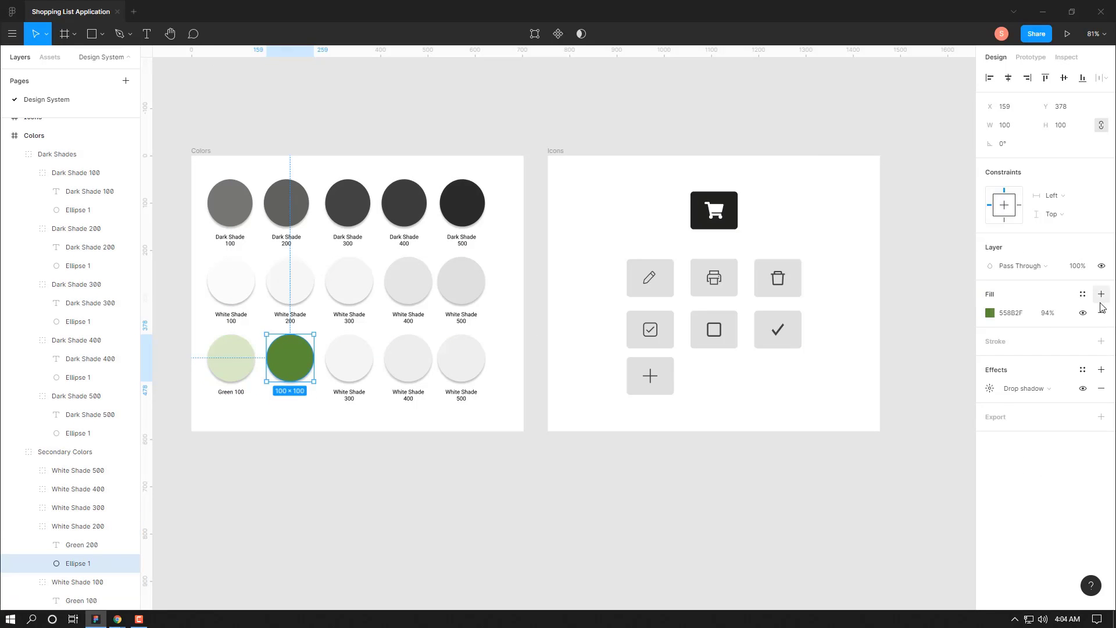
pyautogui.click(1082, 294)
pyautogui.click(1096, 315)
pyautogui.write('Green 200')
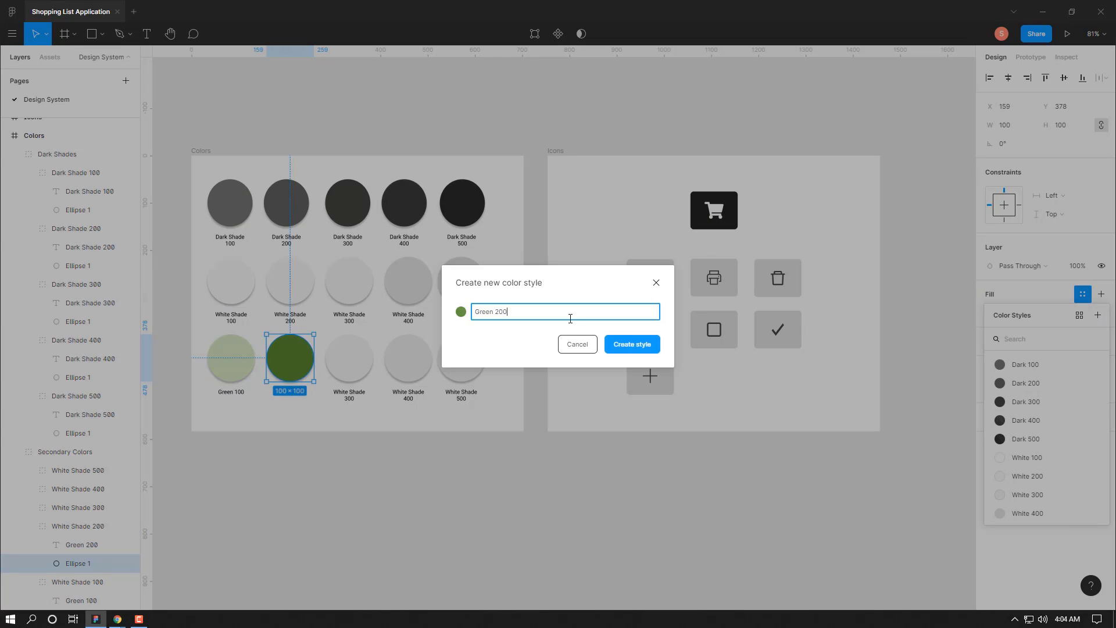
pyautogui.press('Return')
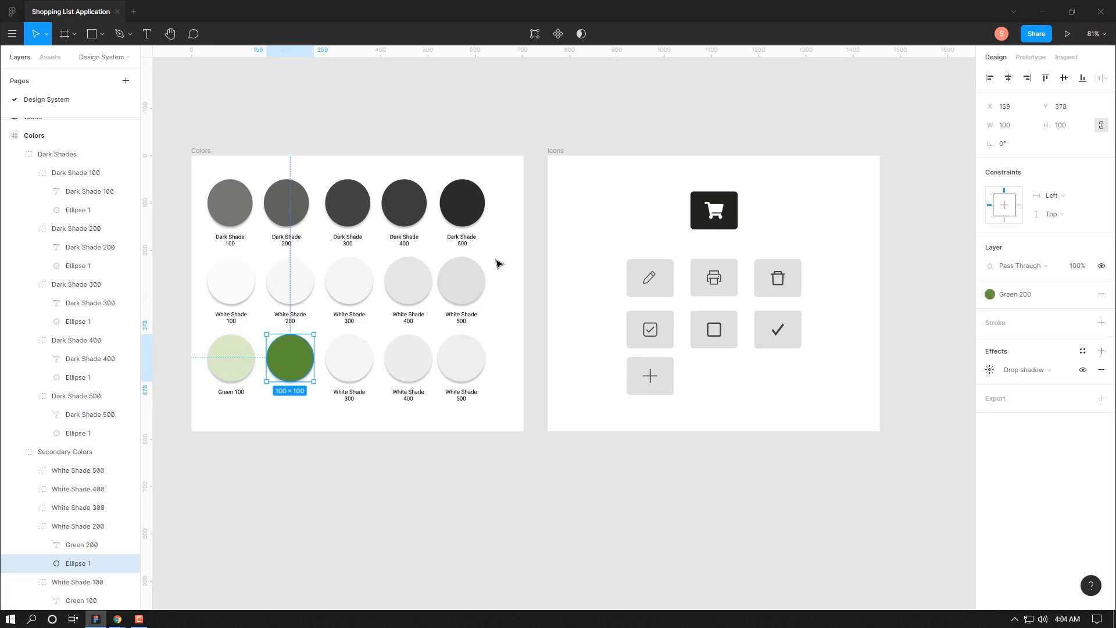
# Step: Create a color style named "White Shade 300" from the fill of the White Shade 300 circle in the green row
pyautogui.doubleClick(349, 370)
pyautogui.click(1082, 294)
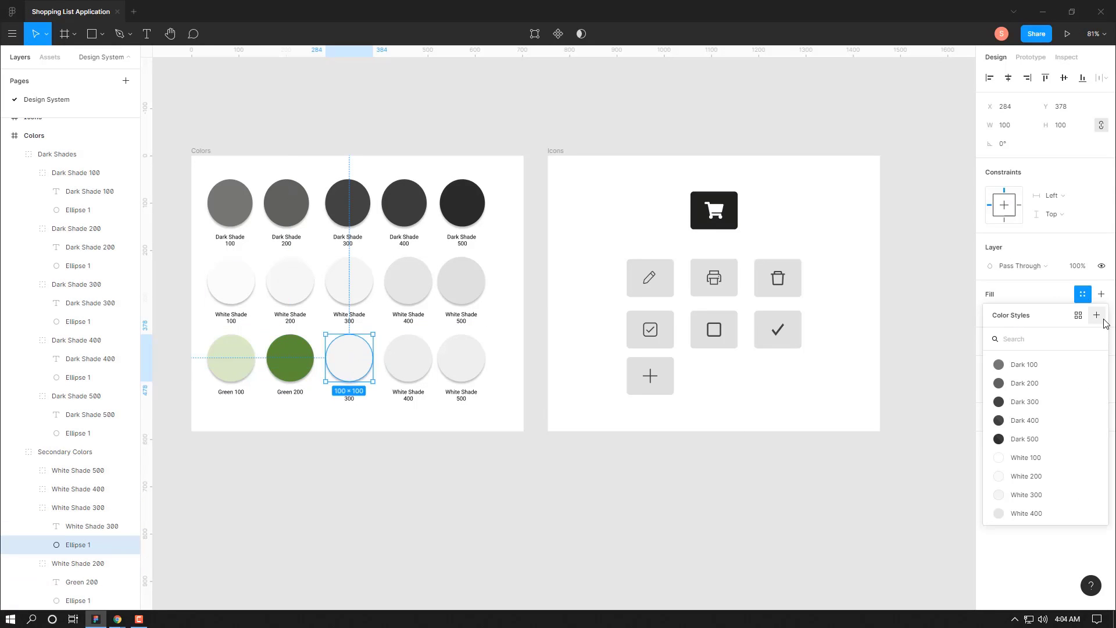
pyautogui.click(1096, 315)
pyautogui.write('White Shade 300')
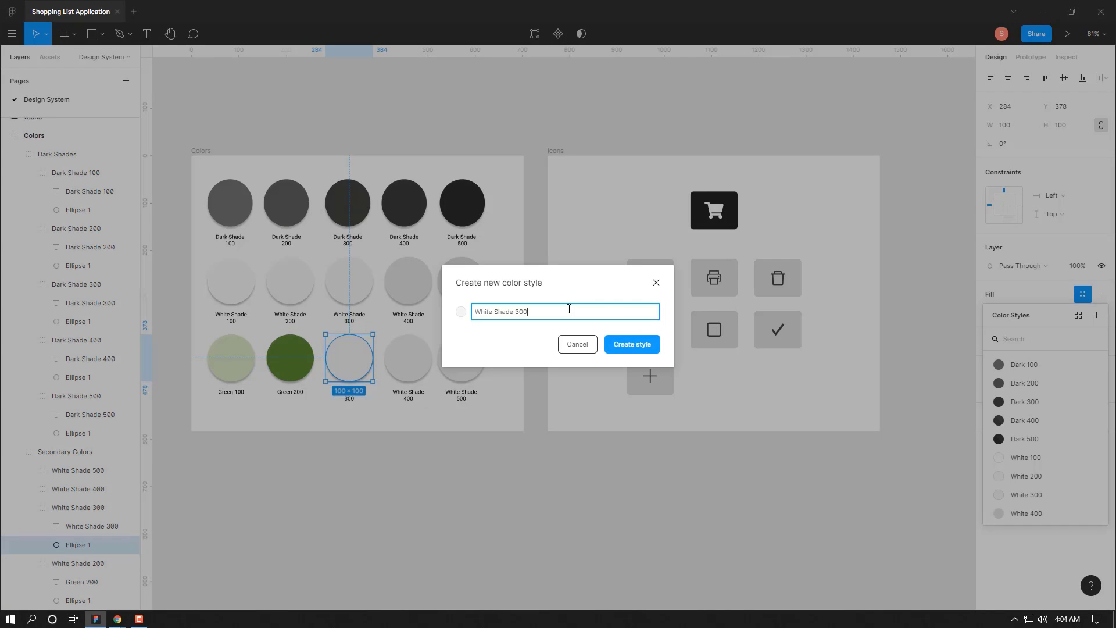
pyautogui.press('Return')
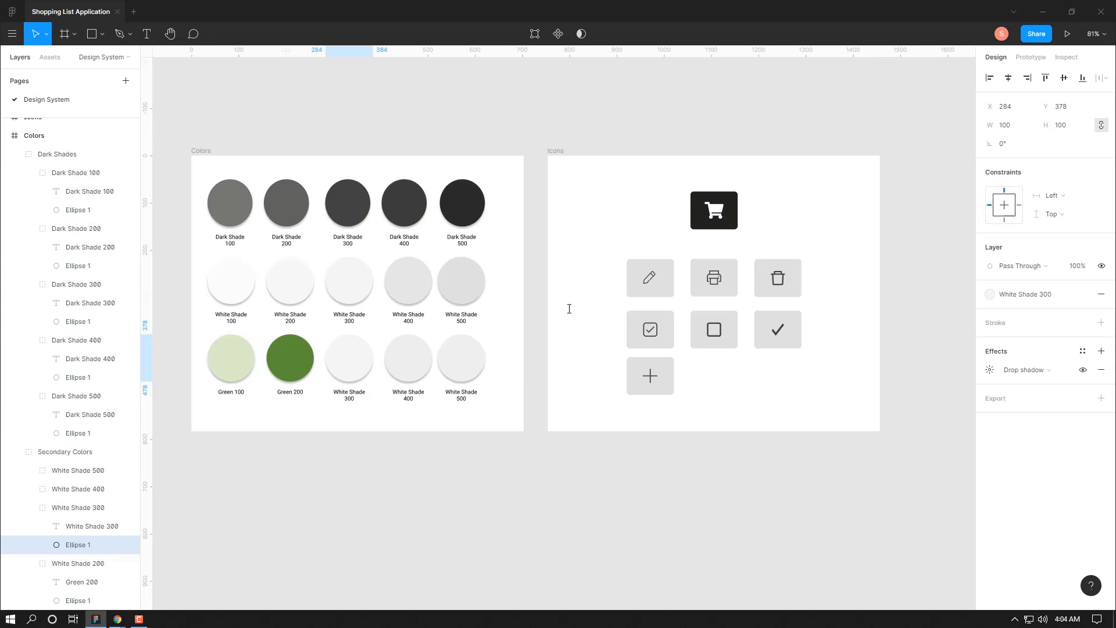
pyautogui.doubleClick(404, 349)
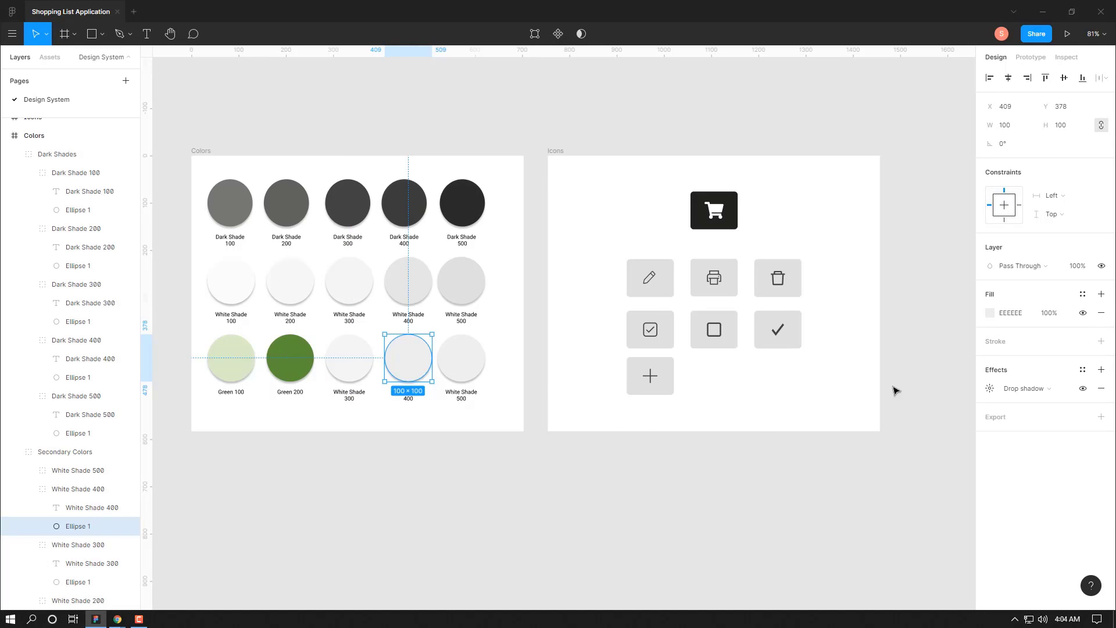
pyautogui.click(463, 366)
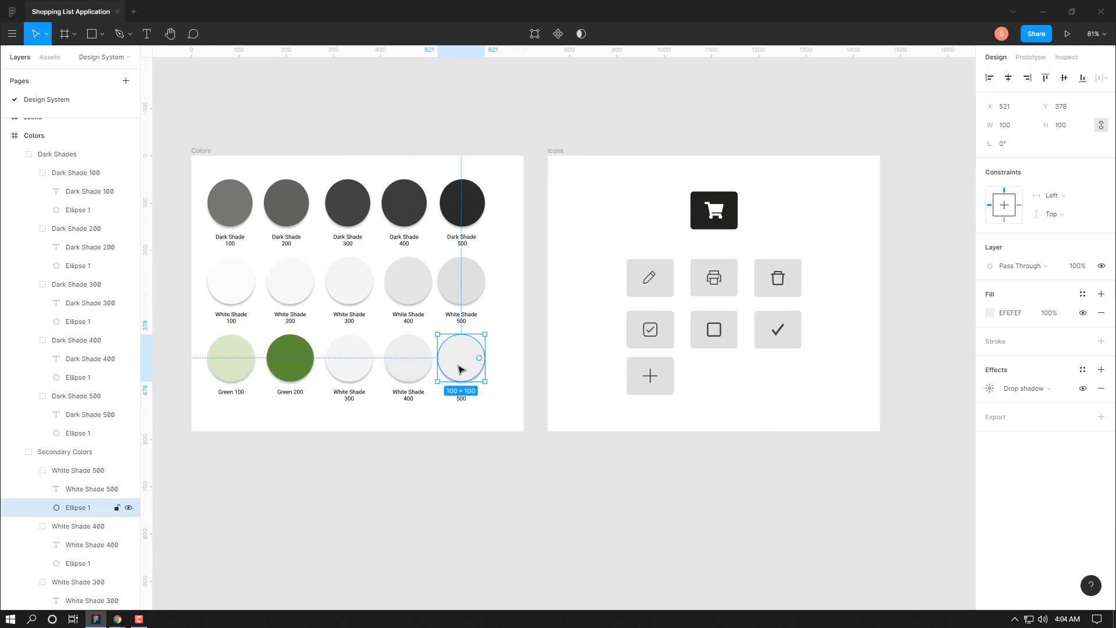
pyautogui.doubleClick(286, 294)
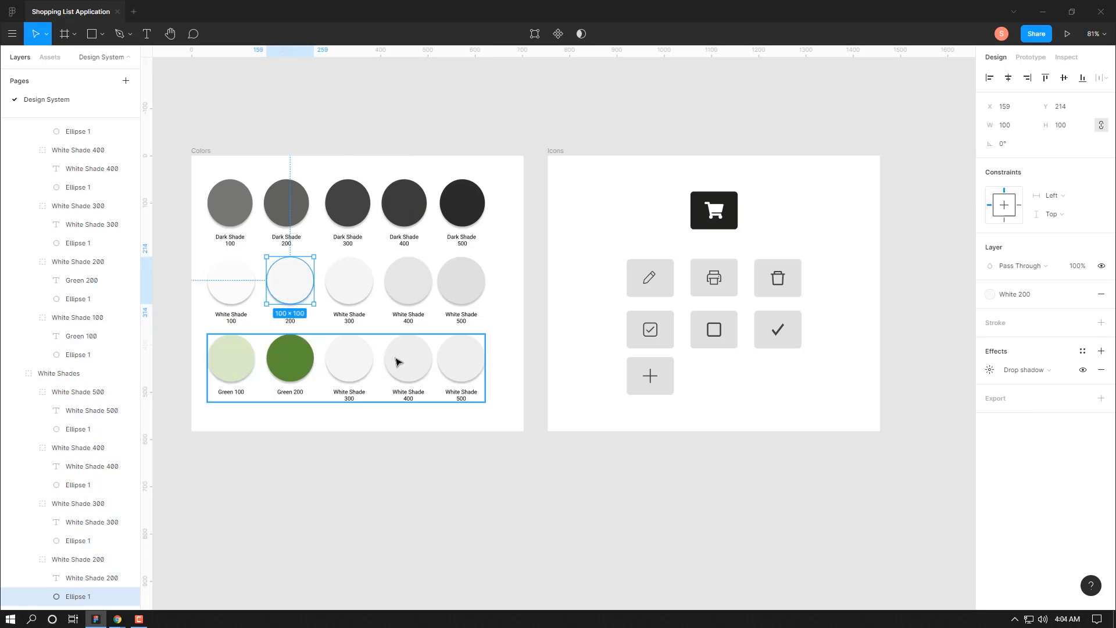
# Step: Create a color style named "White Shade 400" from the fill of the White Shade 400 circle in the green row
pyautogui.doubleClick(398, 362)
pyautogui.click(1082, 294)
pyautogui.click(1096, 315)
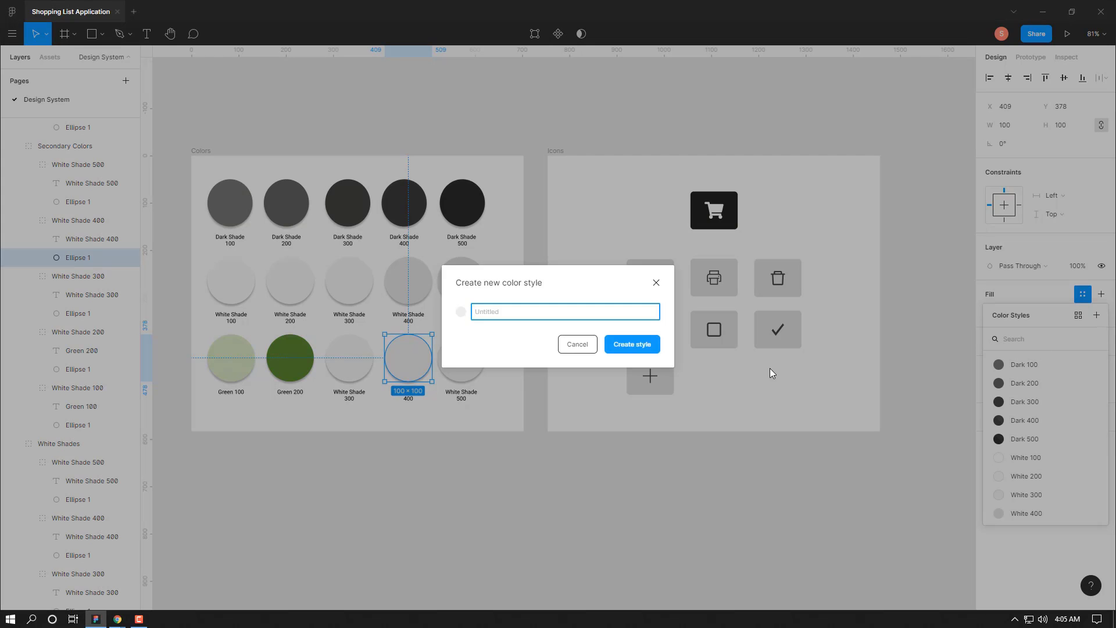
pyautogui.write('White Shade 400')
pyautogui.press('Return')
# Step: Create a color style named "White Shade 500" from the fill of the White Shade 500 circle in the green row
pyautogui.doubleClick(461, 357)
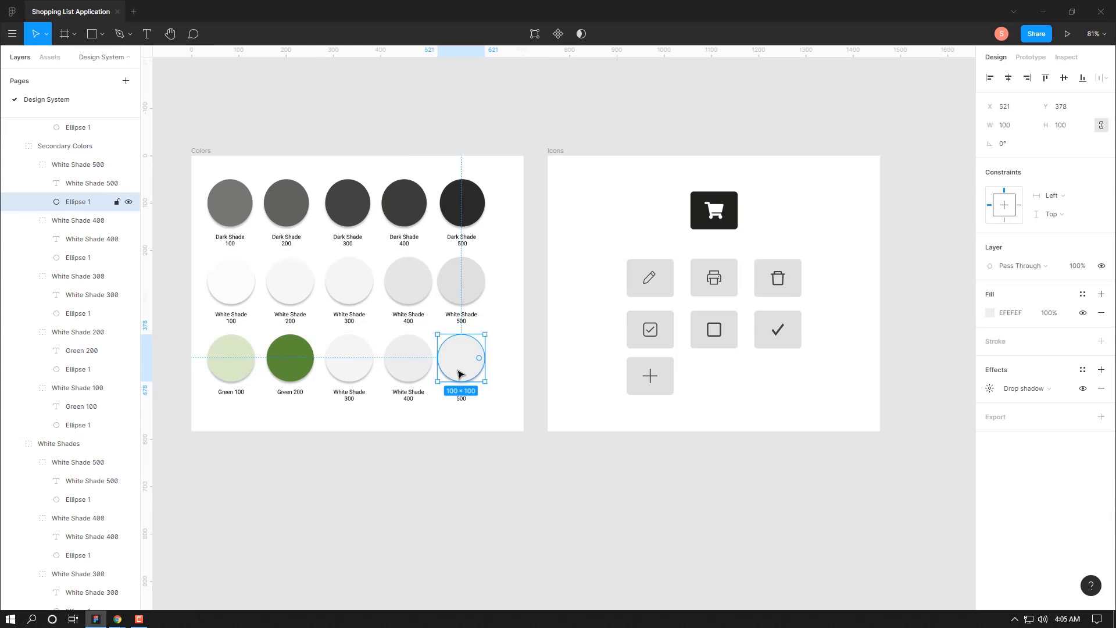
pyautogui.click(1082, 293)
pyautogui.click(1096, 315)
pyautogui.write('W')
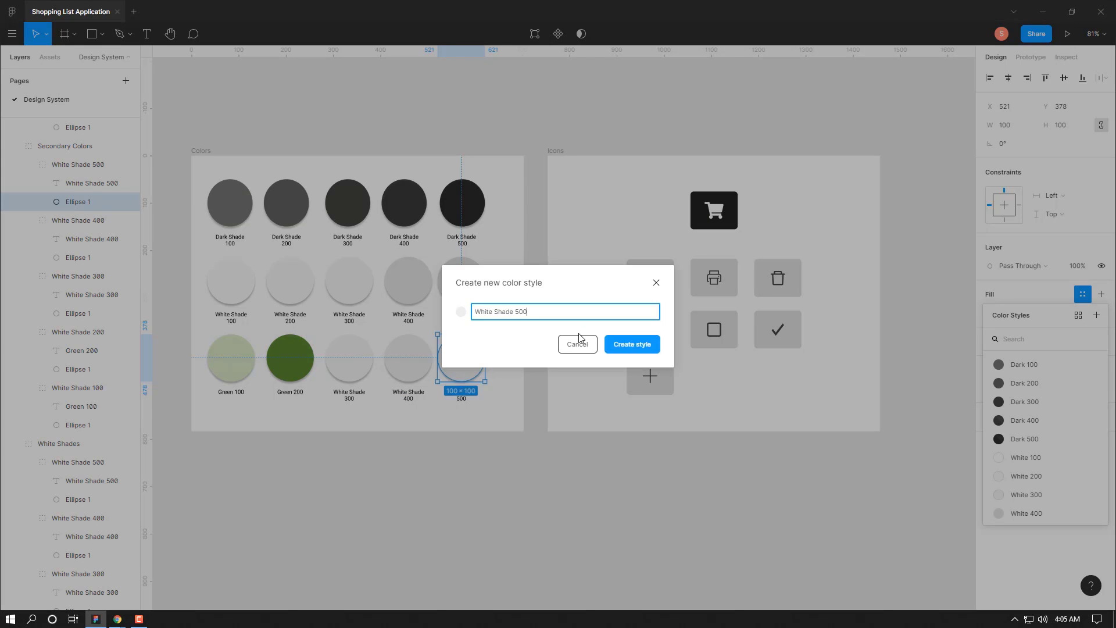
pyautogui.write('hite Shade 500')
pyautogui.press('Return')
# Step: Collapse the swatch groups and the Colors frame in the layer list
pyautogui.scroll(5, 14, 166)
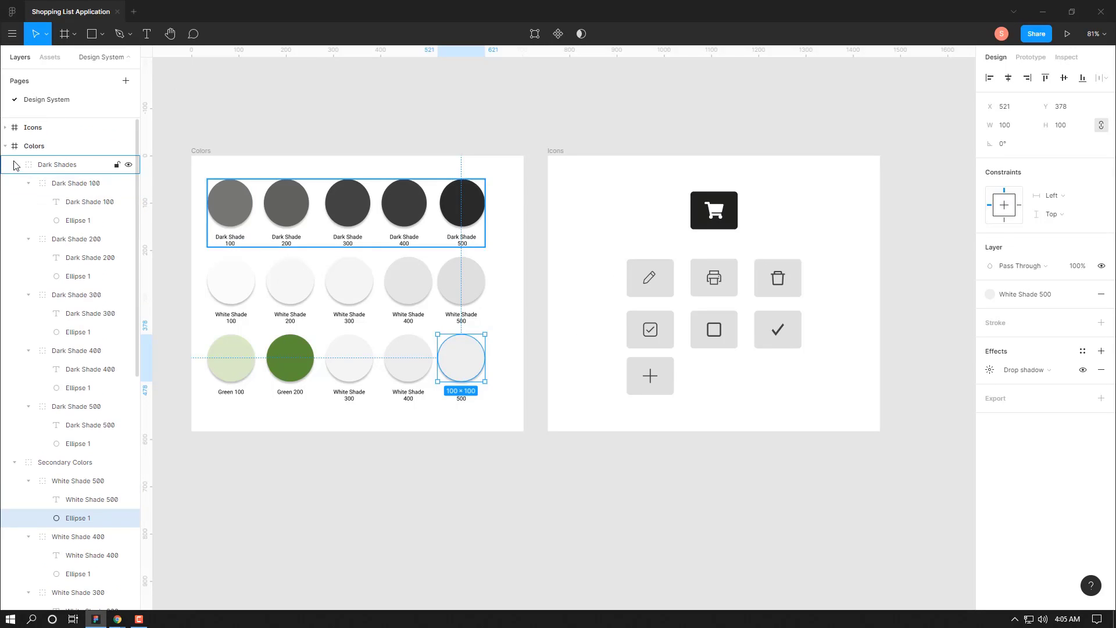
pyautogui.click(15, 165)
pyautogui.click(23, 199)
pyautogui.click(16, 199)
pyautogui.click(5, 146)
pyautogui.click(32, 150)
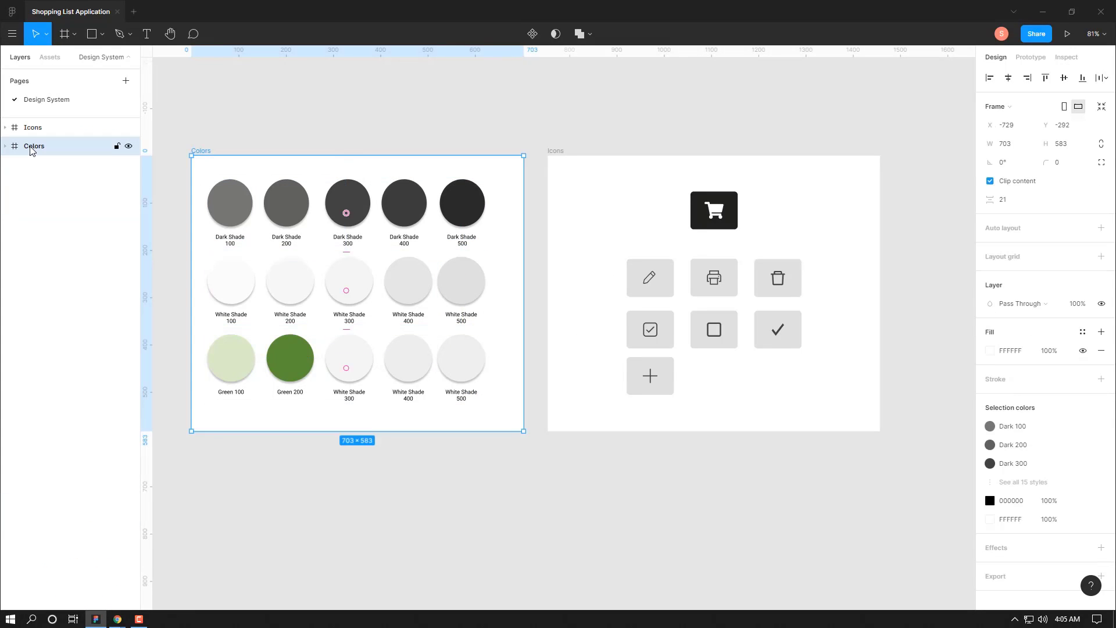
# Step: Clear the selection and view the edit settings of the Dark 100 color style without changing them
pyautogui.press('Escape')
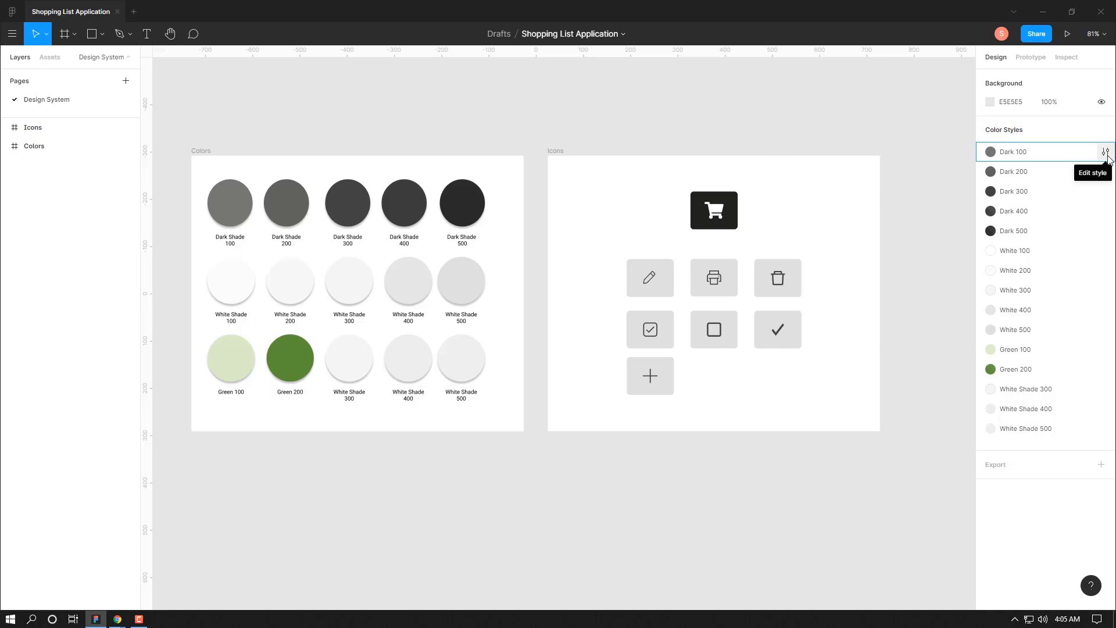
pyautogui.click(1105, 152)
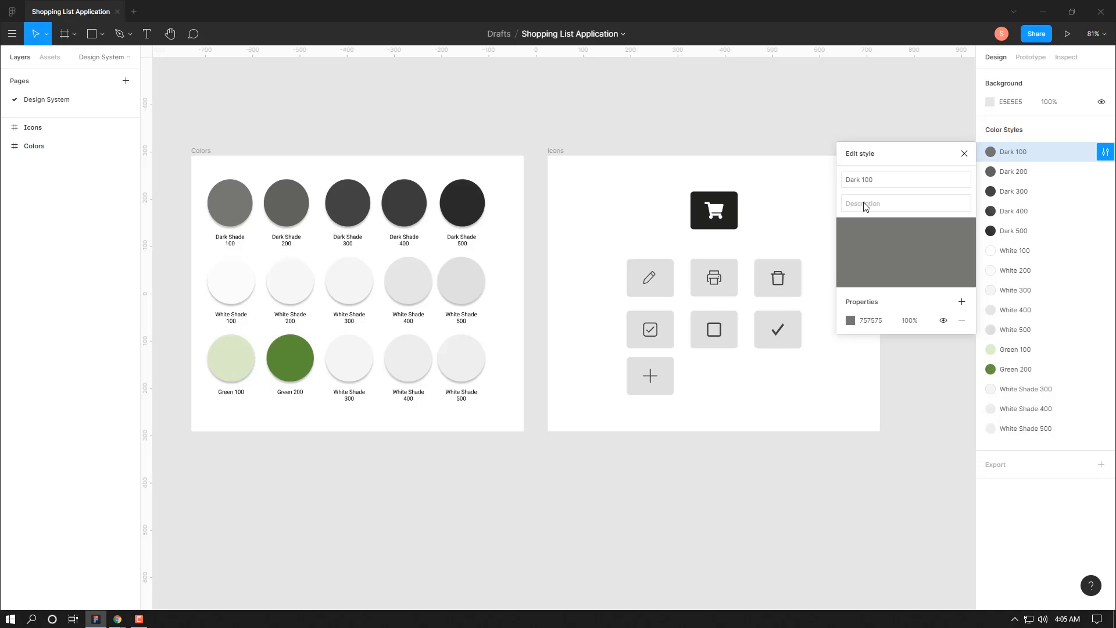
pyautogui.click(963, 160)
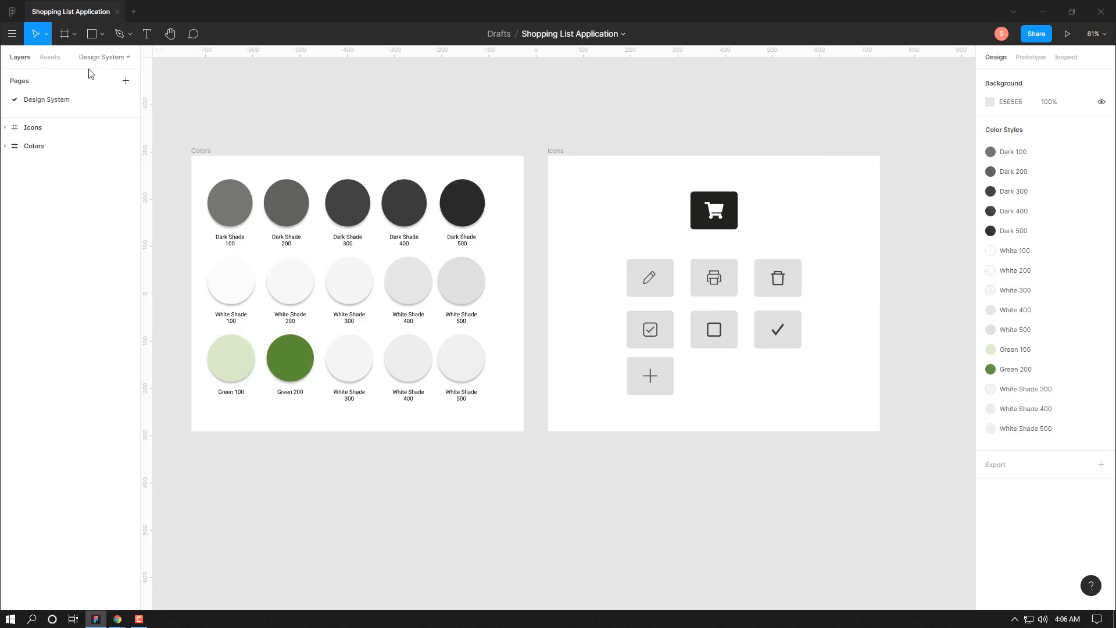
# Step: Start publishing the Shopping List Application file as a library and choose to move it to a team
pyautogui.click(59, 58)
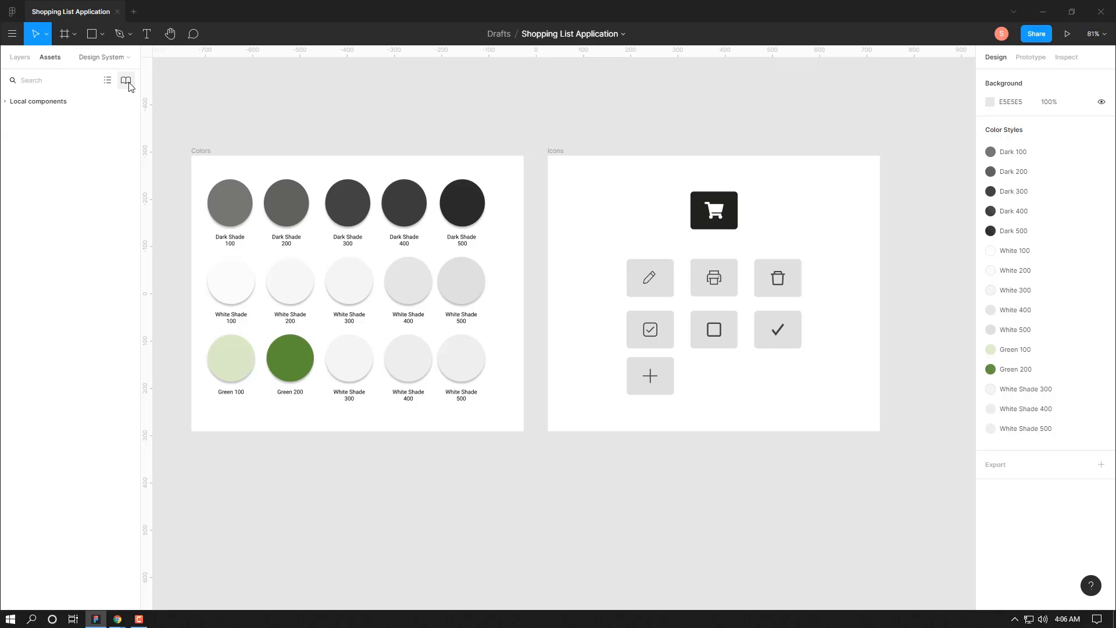
pyautogui.click(127, 82)
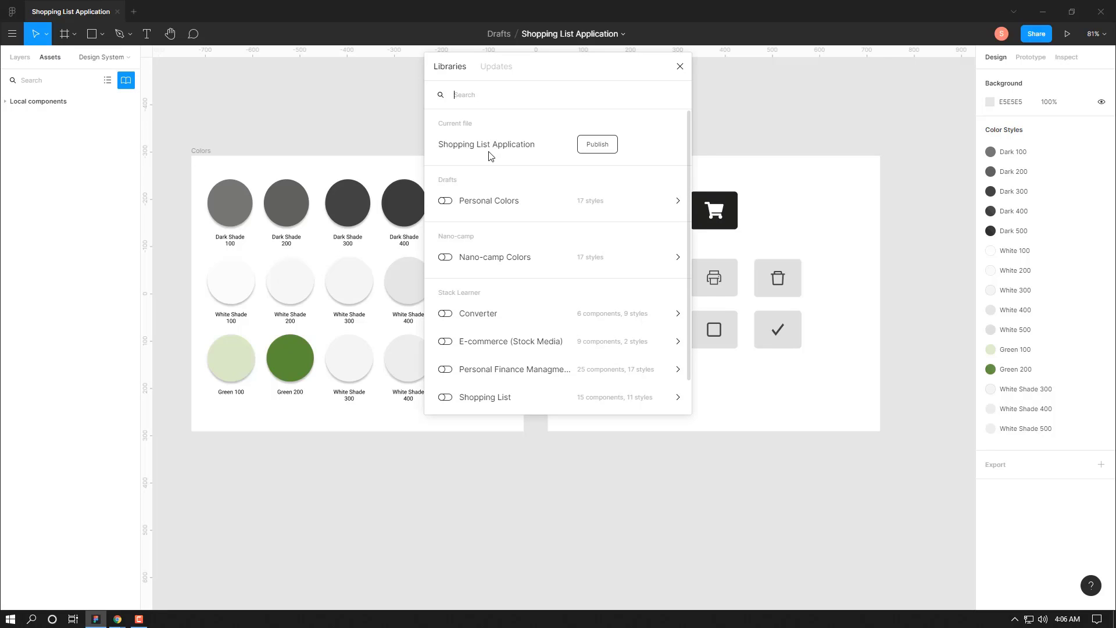
pyautogui.click(592, 147)
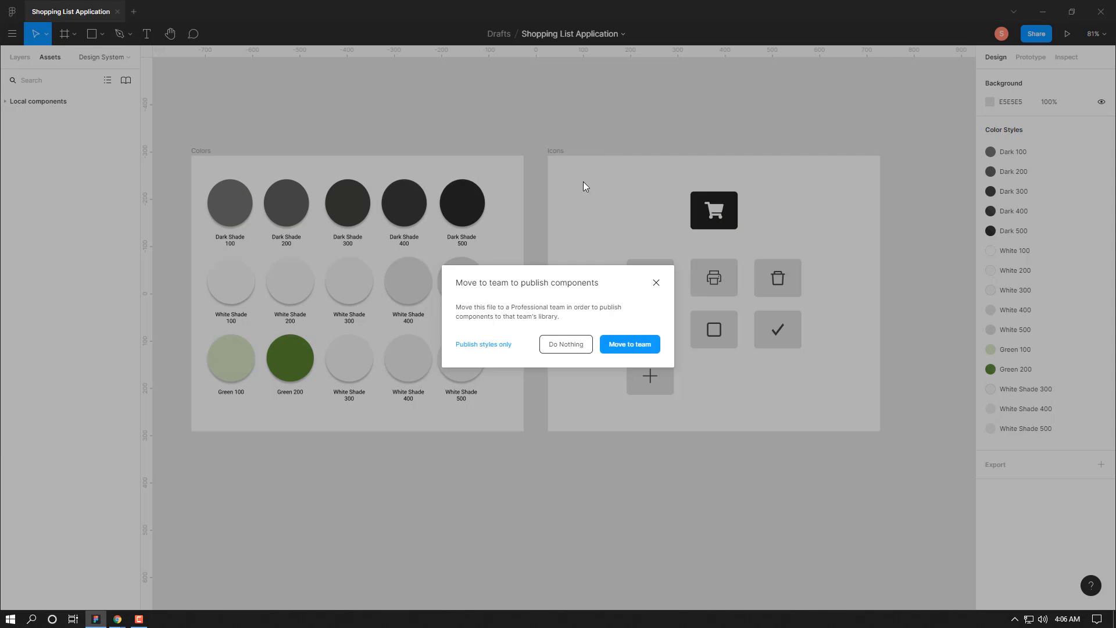
pyautogui.click(623, 349)
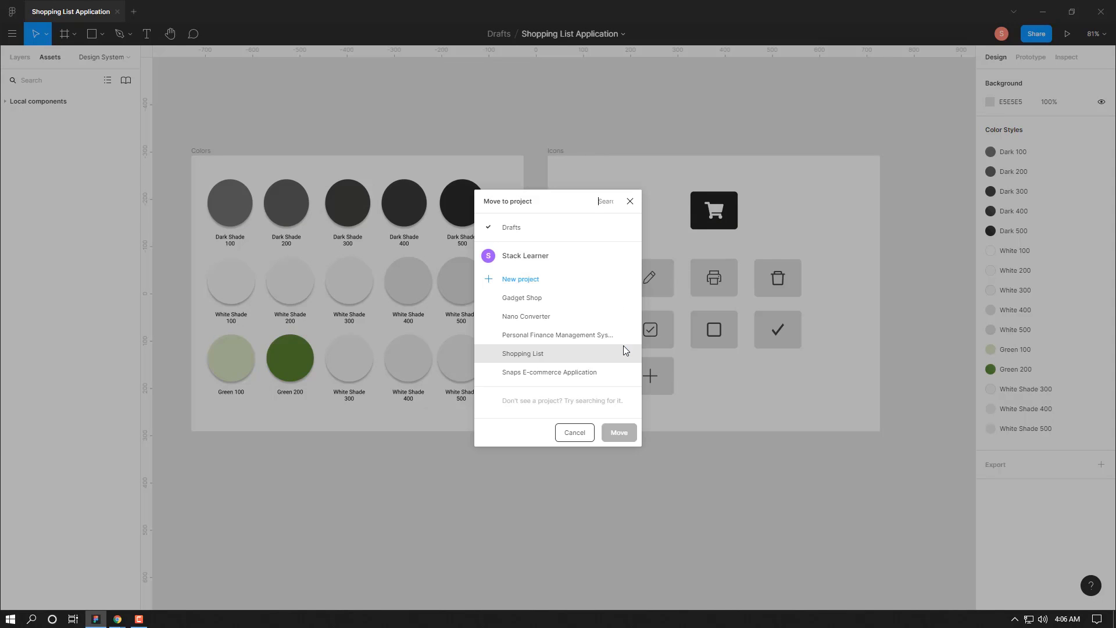
# Step: Create a Stack Learner team project named "Shopping List Application" and move the file into it
pyautogui.click(519, 281)
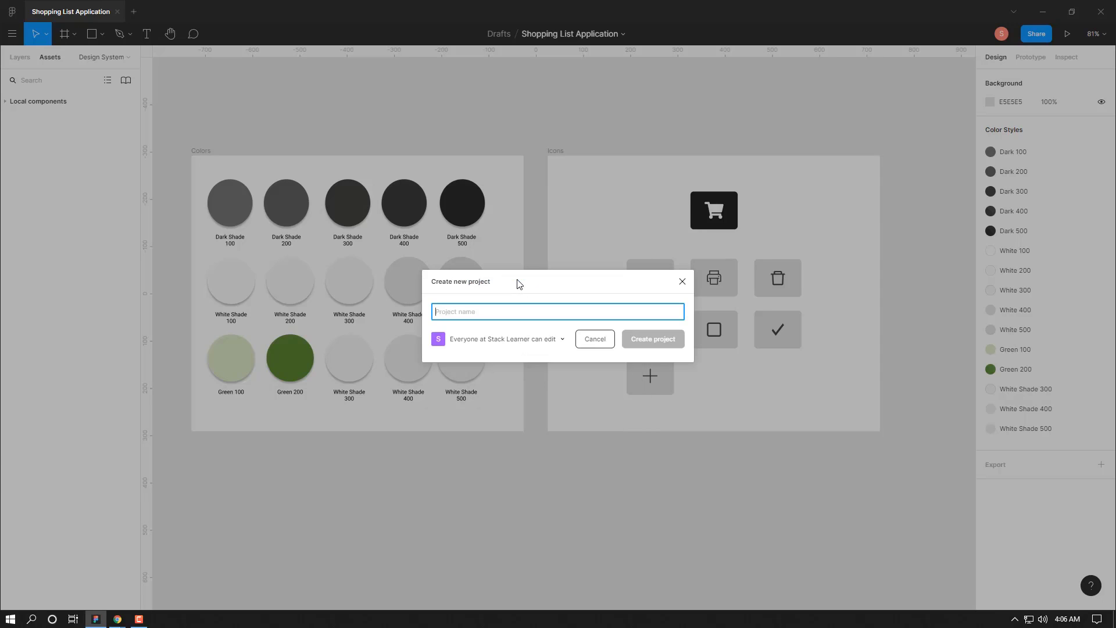
pyautogui.write('Shopping List Application')
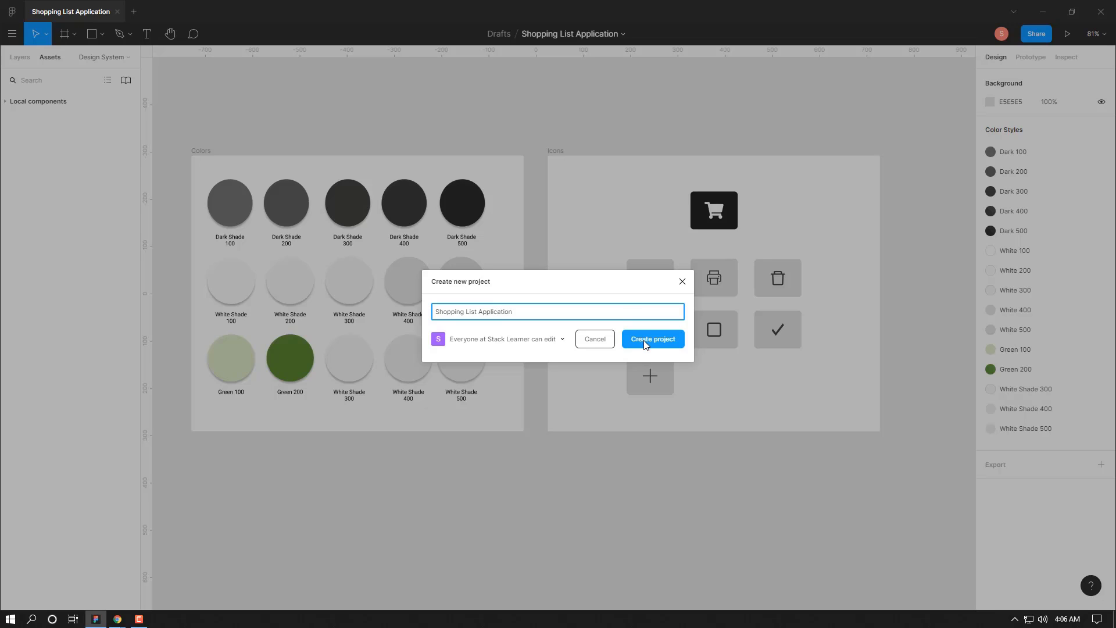
pyautogui.click(644, 345)
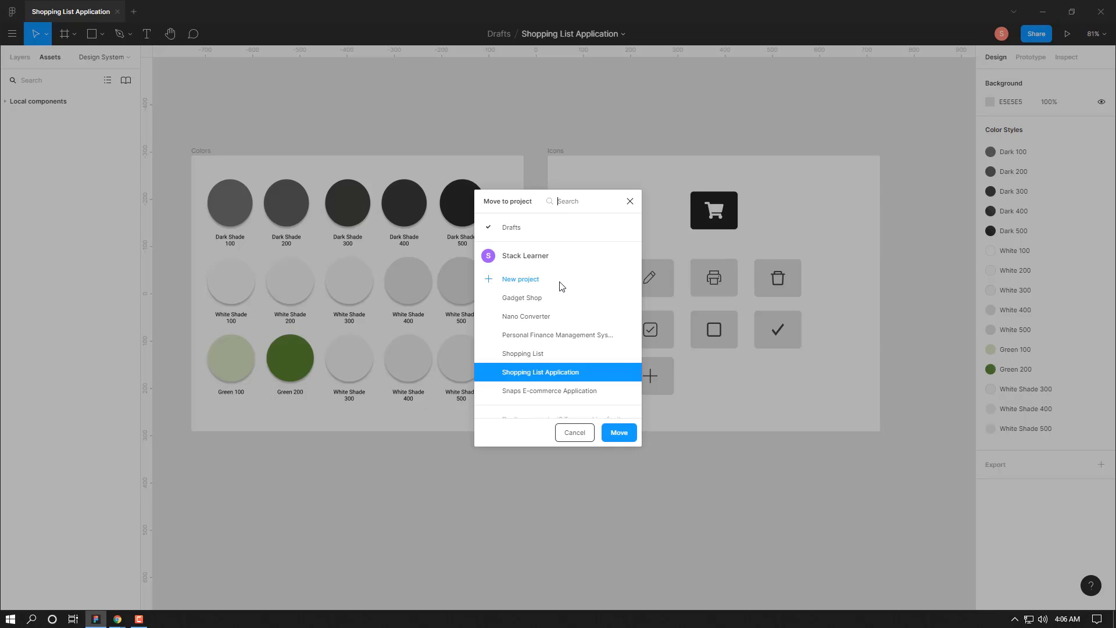
pyautogui.scroll(-1, 604, 406)
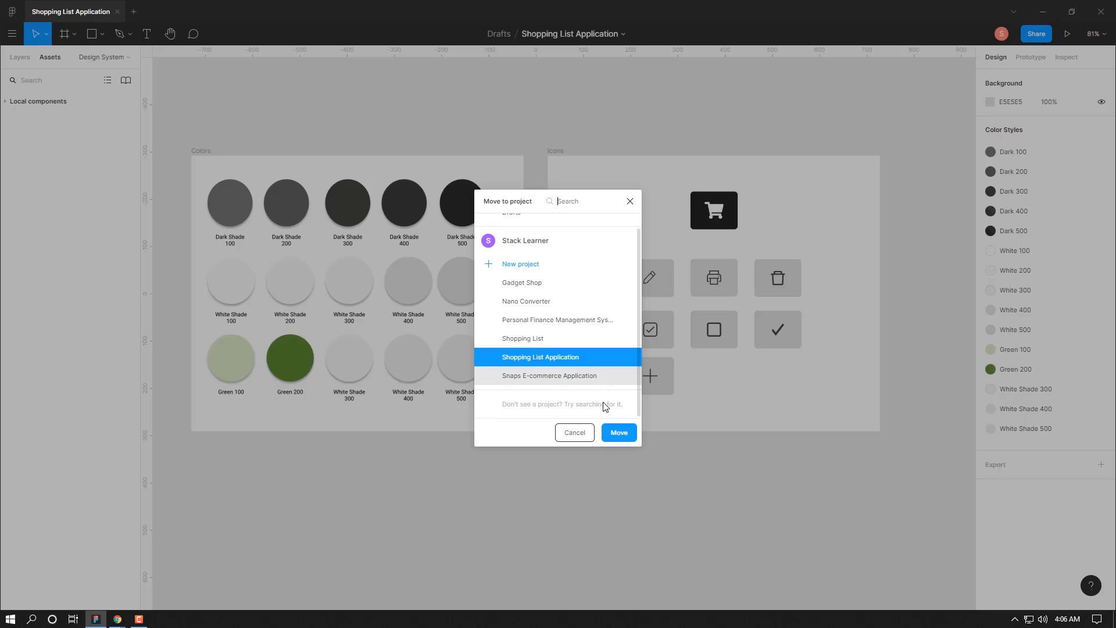
pyautogui.click(615, 434)
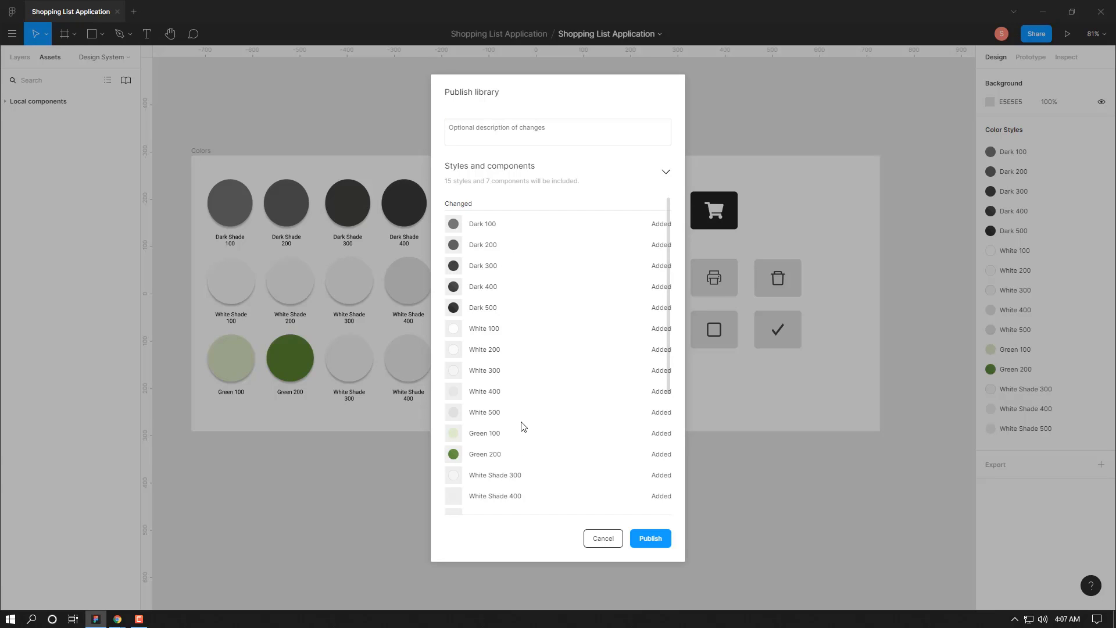
# Step: Review the styles and components to be included in the library, and cancel the publishing
pyautogui.scroll(-3, 521, 426)
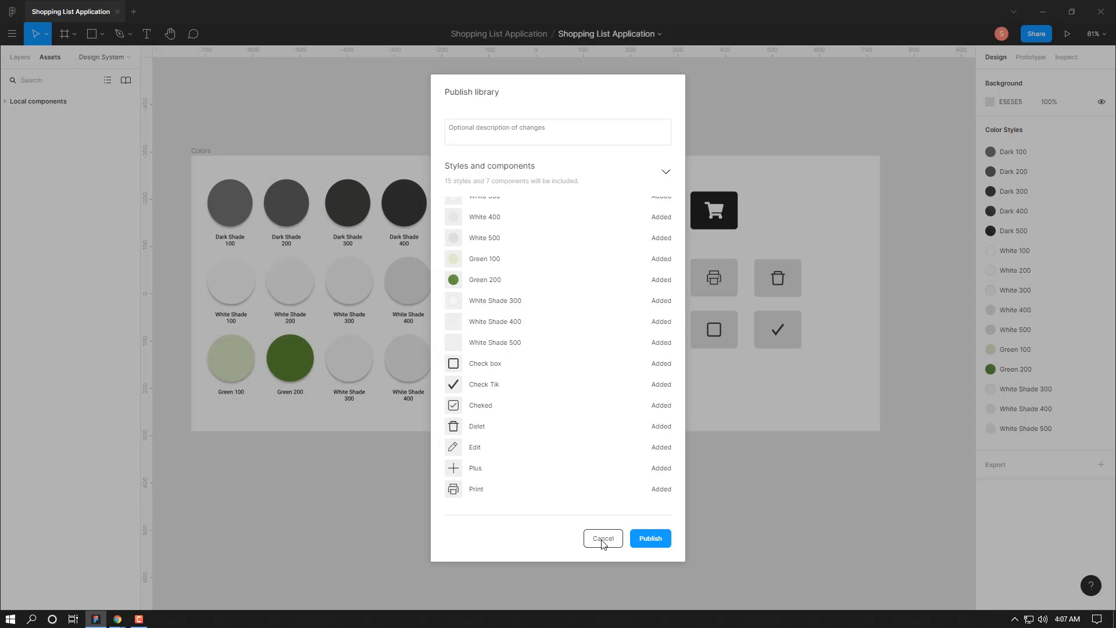
pyautogui.scroll(3, 523, 399)
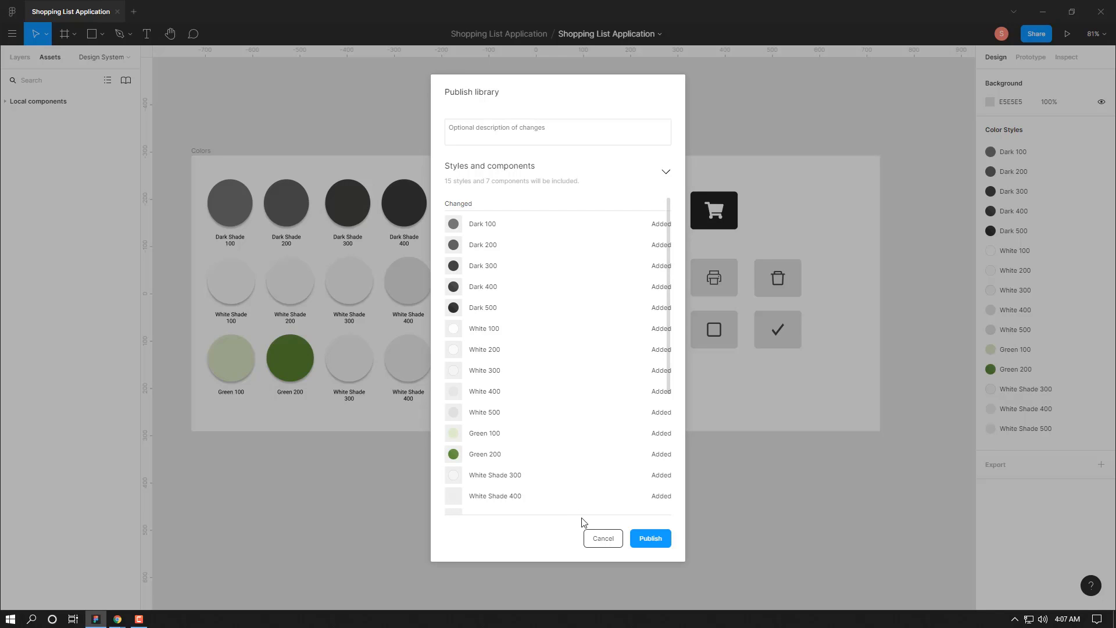
pyautogui.click(601, 539)
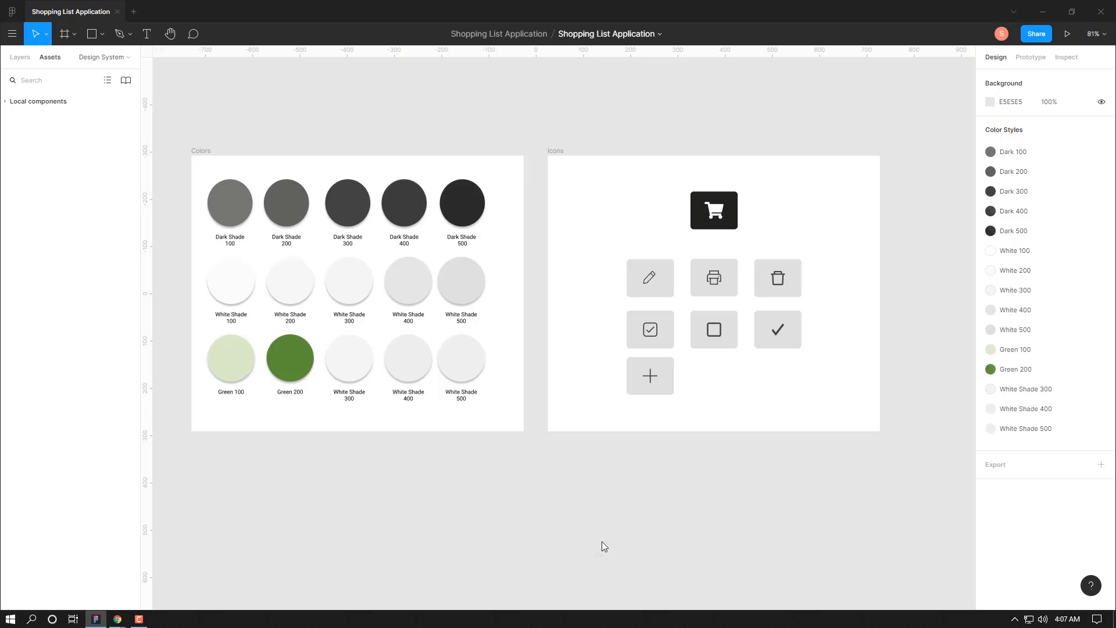
# Step: Examine the cart icons and import options in the Iconify plugin for the Icons frame, and close the plugin without importing
pyautogui.click(19, 59)
pyautogui.press('Tab')
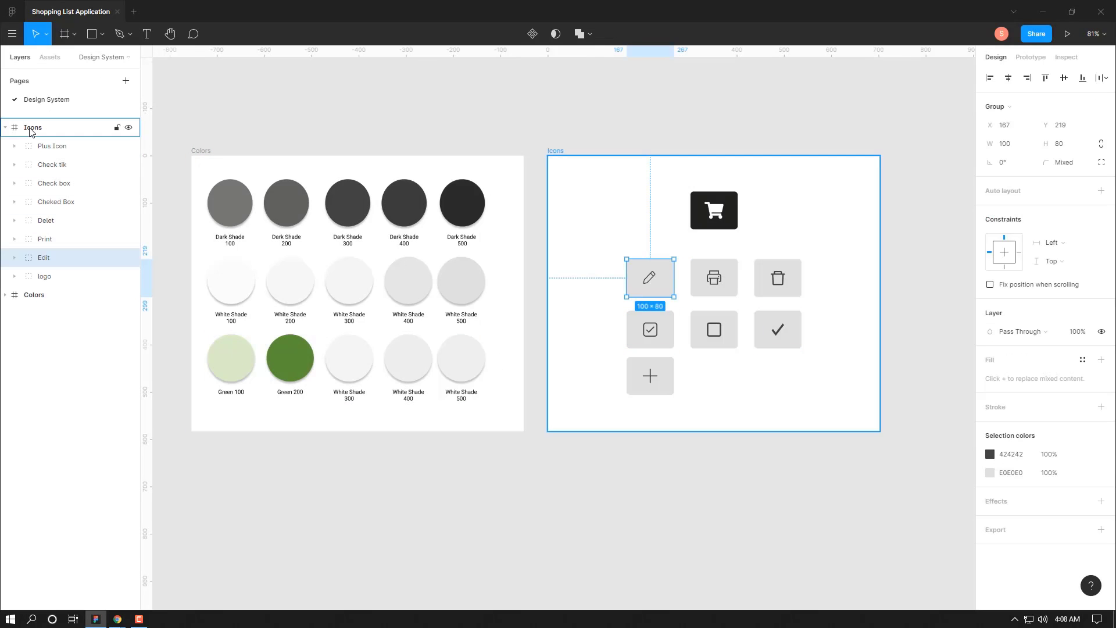
pyautogui.click(32, 131)
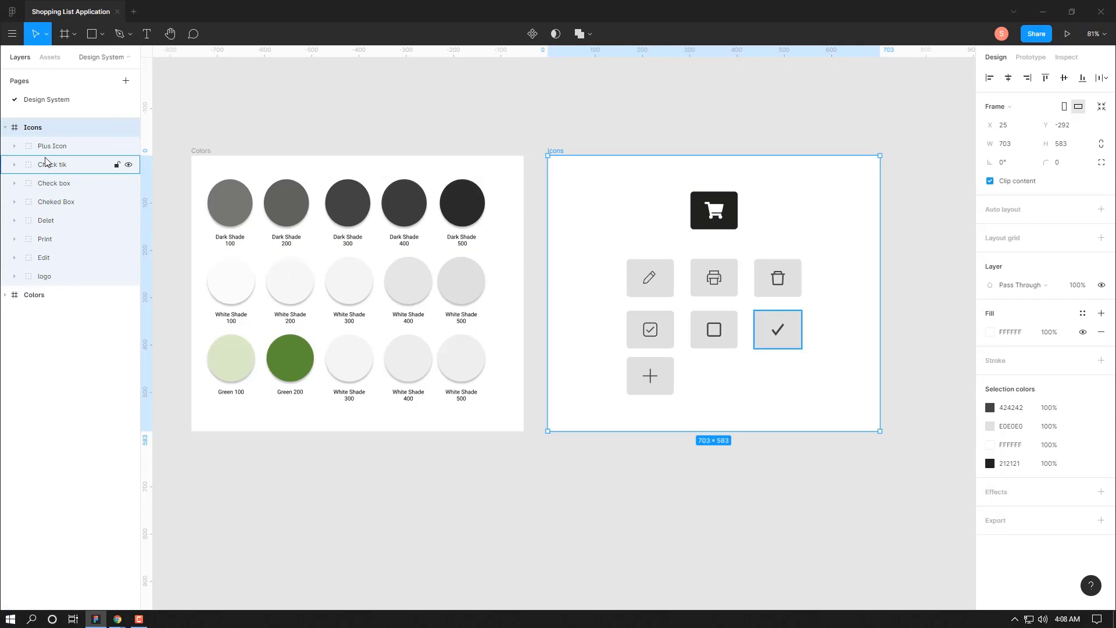
pyautogui.rightClick(603, 312)
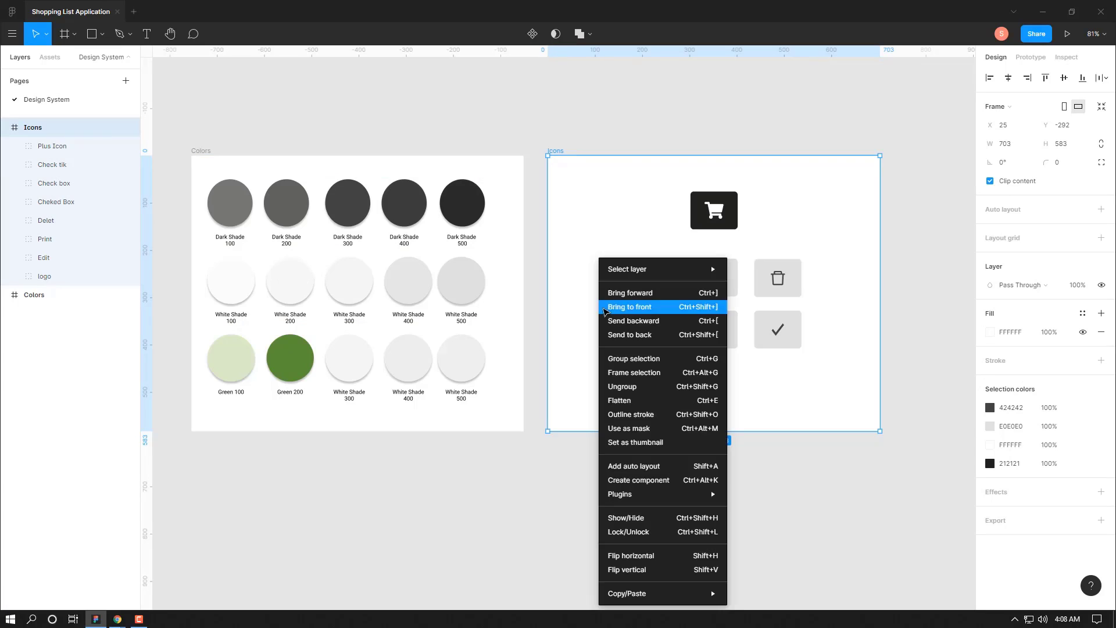
pyautogui.moveTo(647, 494)
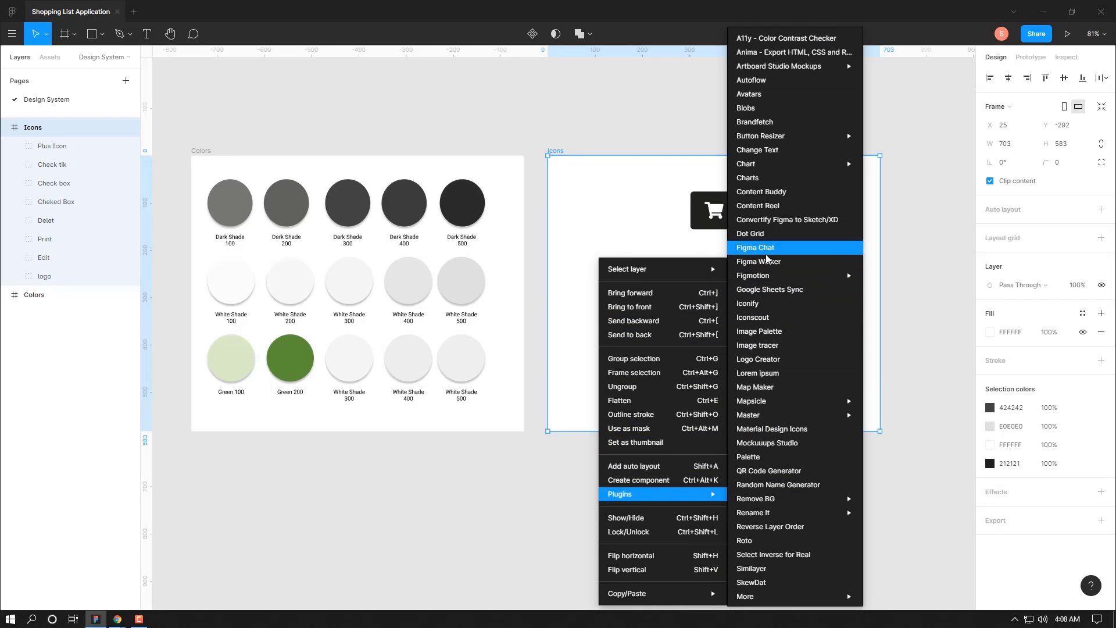
pyautogui.click(763, 304)
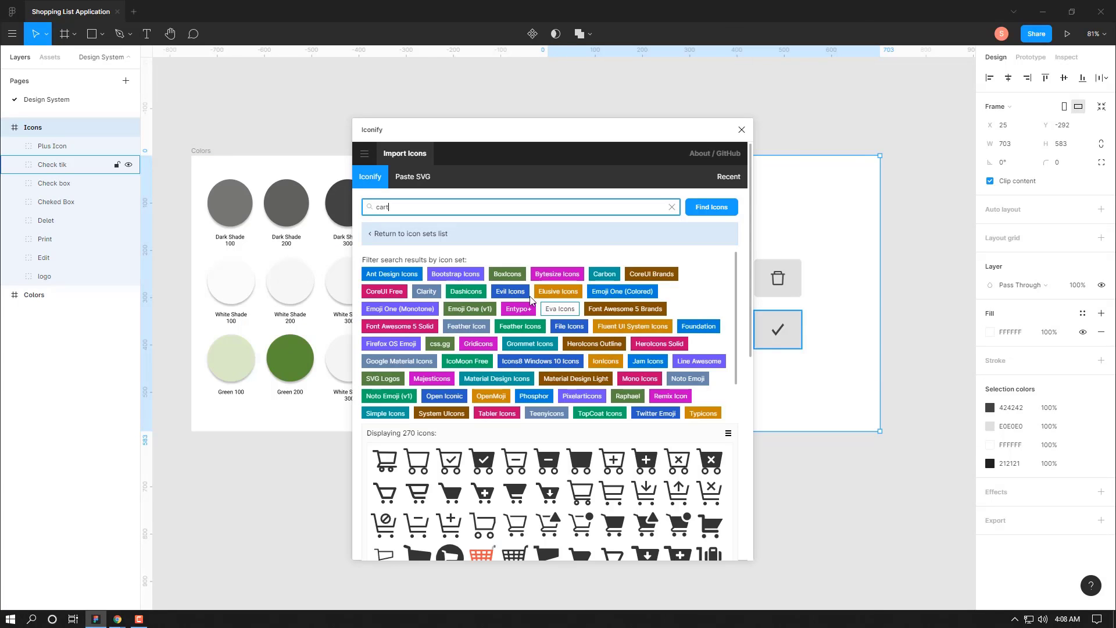
pyautogui.scroll(-3, 431, 406)
pyautogui.scroll(3, 423, 234)
pyautogui.scroll(-10, 420, 232)
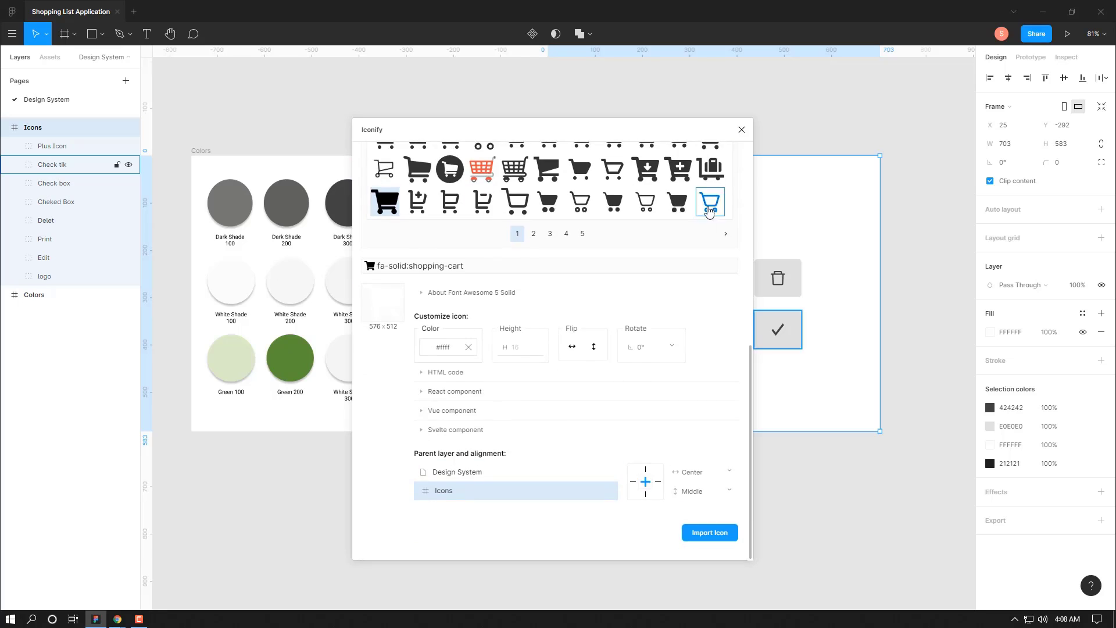
pyautogui.click(742, 130)
# Step: Turn the nested Logo frame with the white shopping cart in the logo group into a component
pyautogui.click(52, 260)
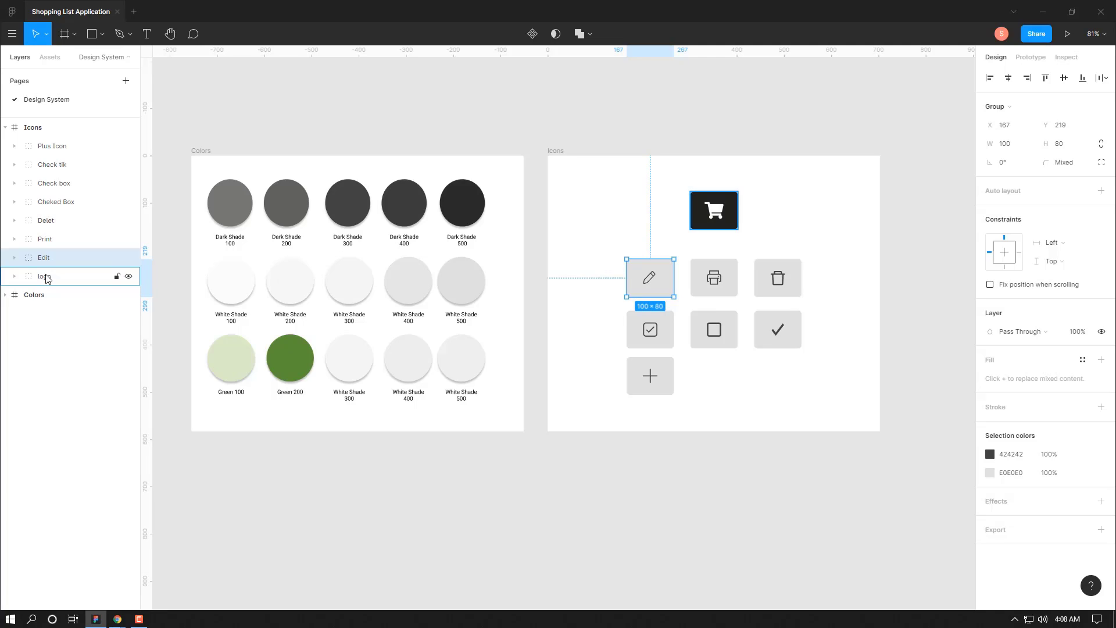
pyautogui.click(49, 278)
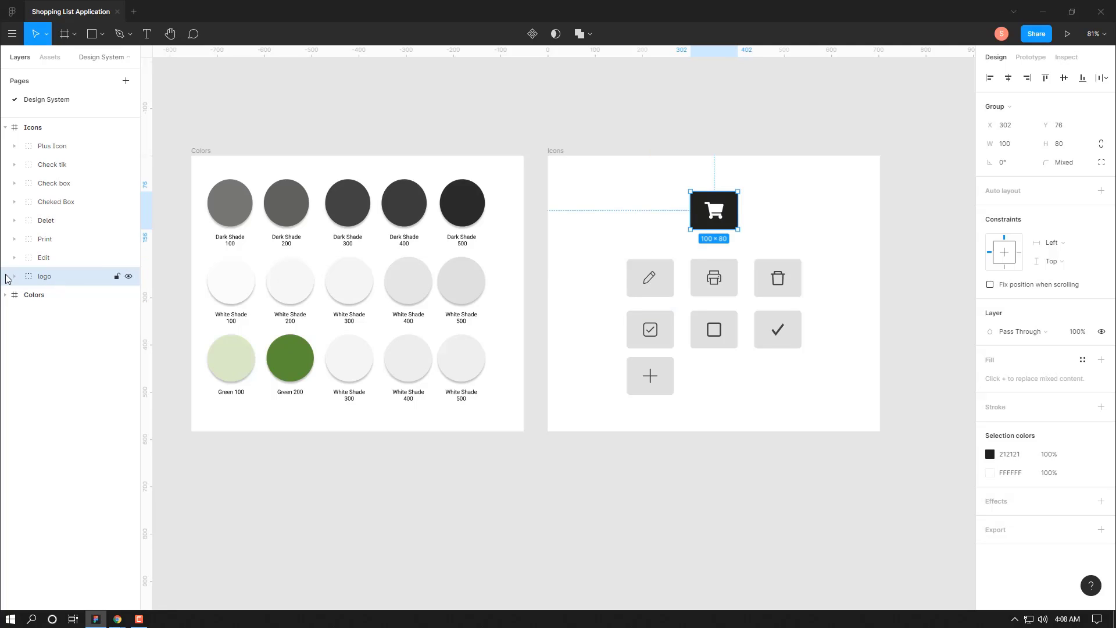
pyautogui.click(14, 276)
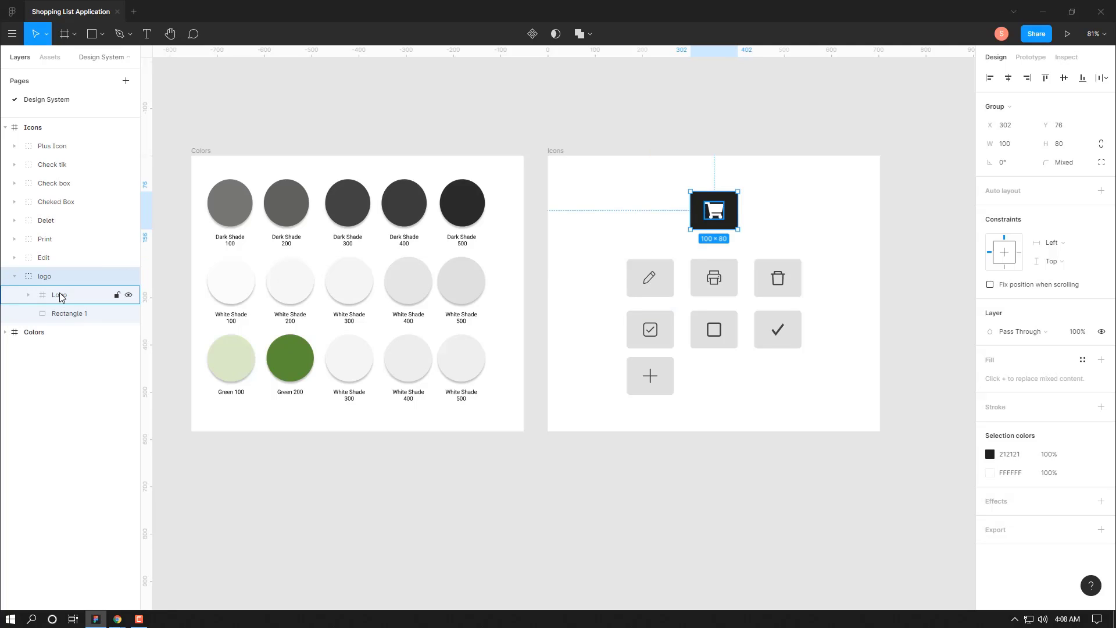
pyautogui.click(59, 295)
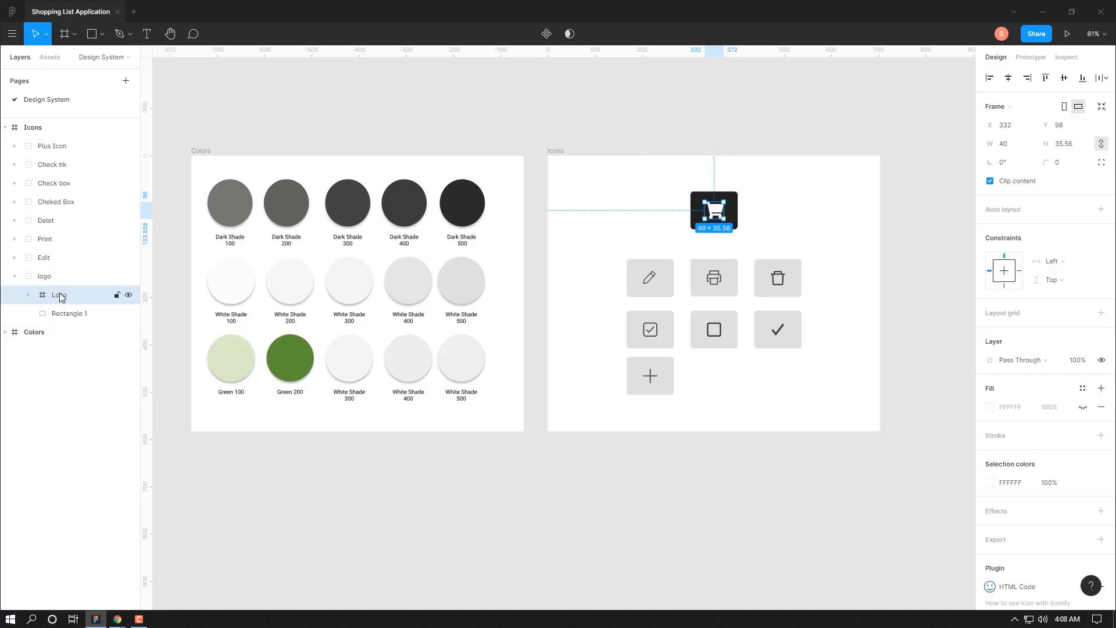
pyautogui.click(546, 35)
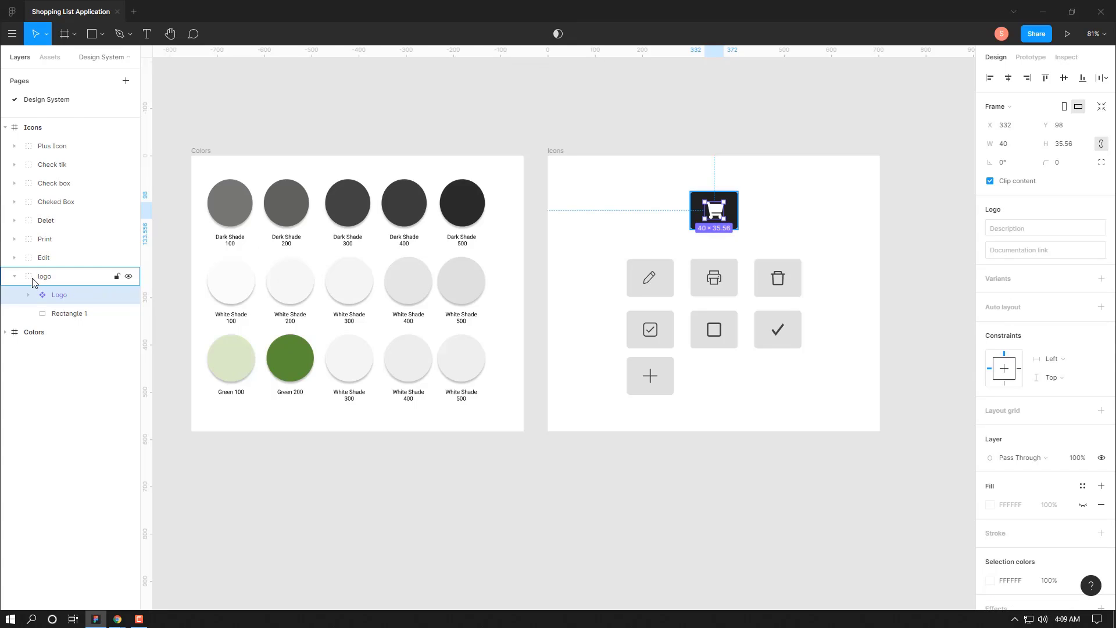
# Step: Examine the local icon components in the assets and the Logo component nested in the logo group
pyautogui.click(51, 58)
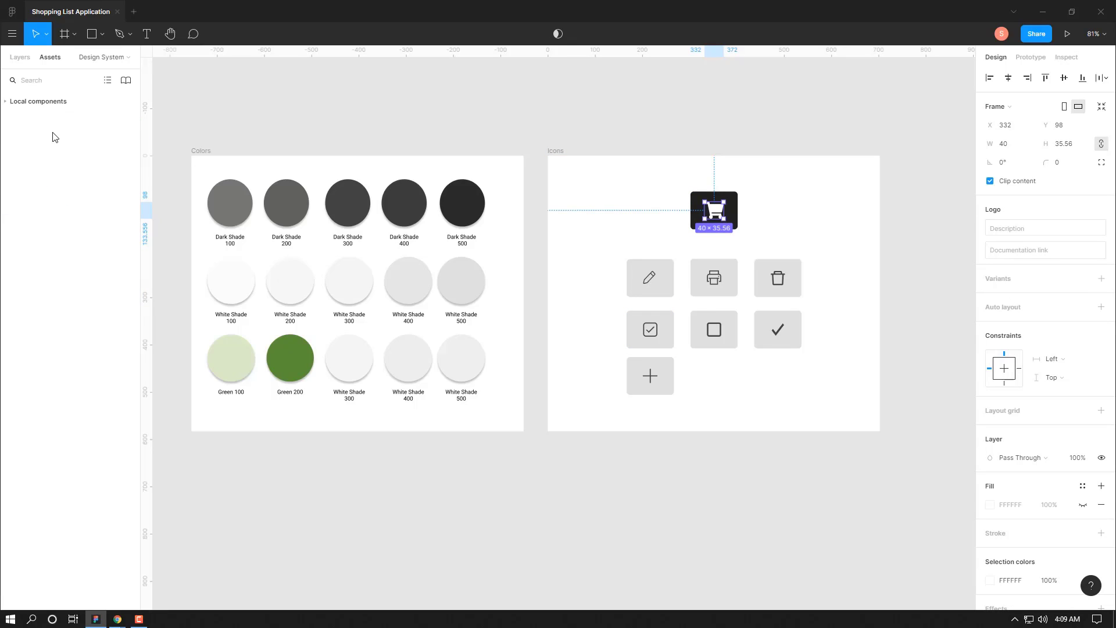
pyautogui.click(6, 102)
pyautogui.press('Escape')
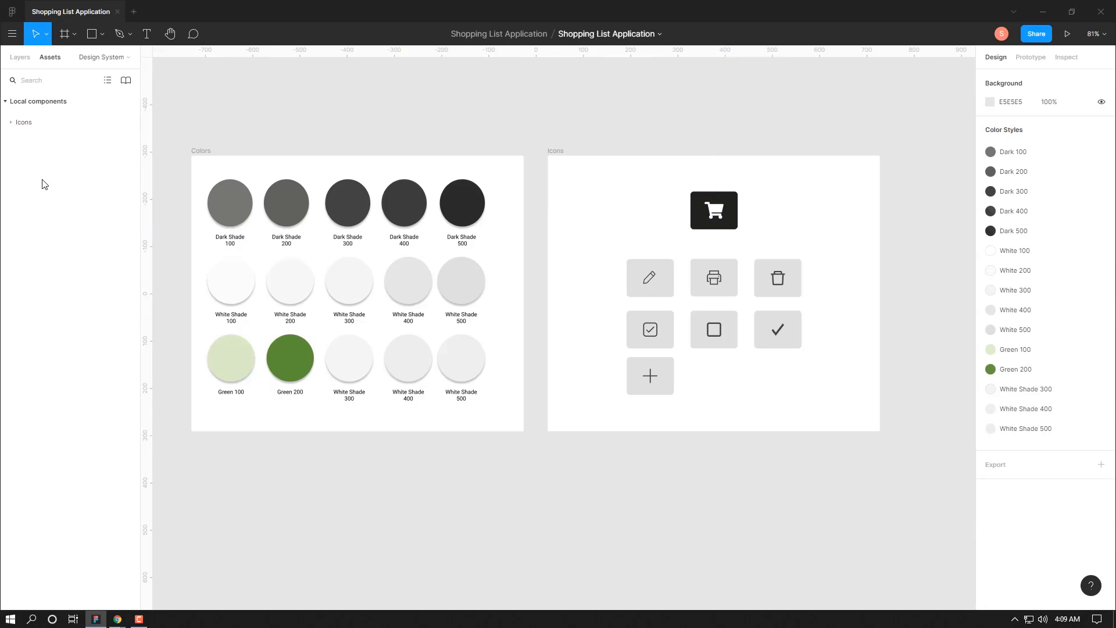
pyautogui.click(21, 122)
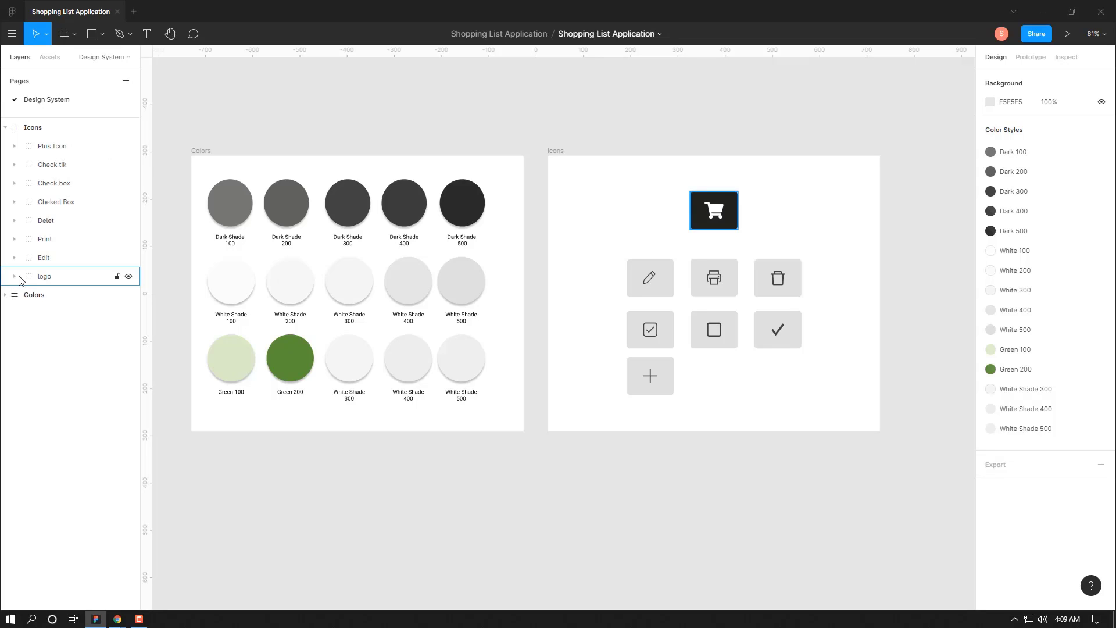
pyautogui.click(17, 278)
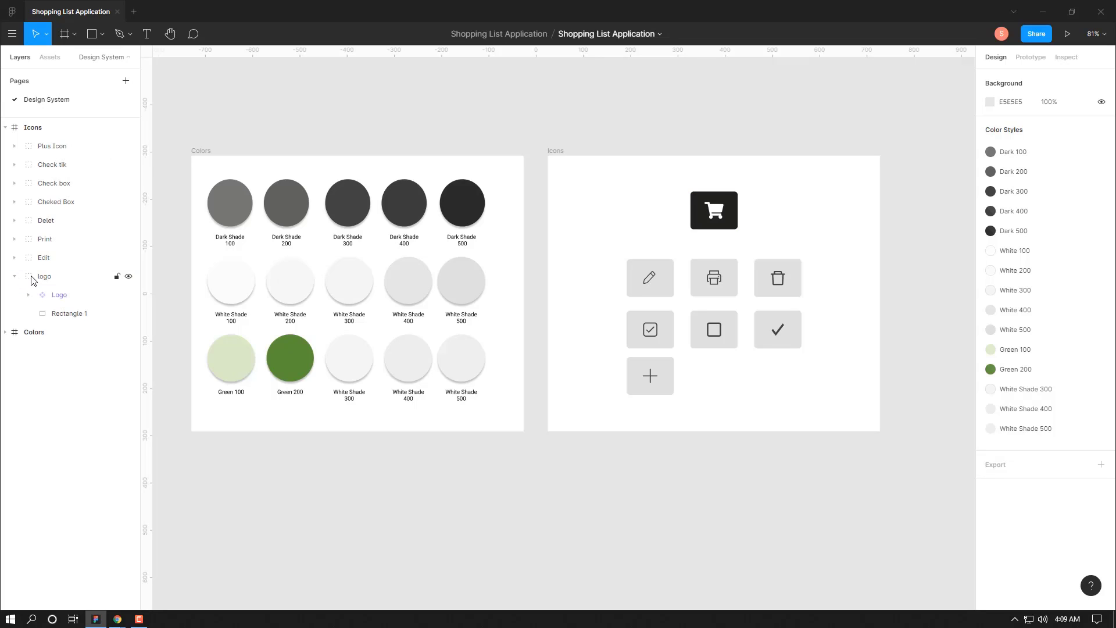
pyautogui.click(17, 277)
pyautogui.click(43, 58)
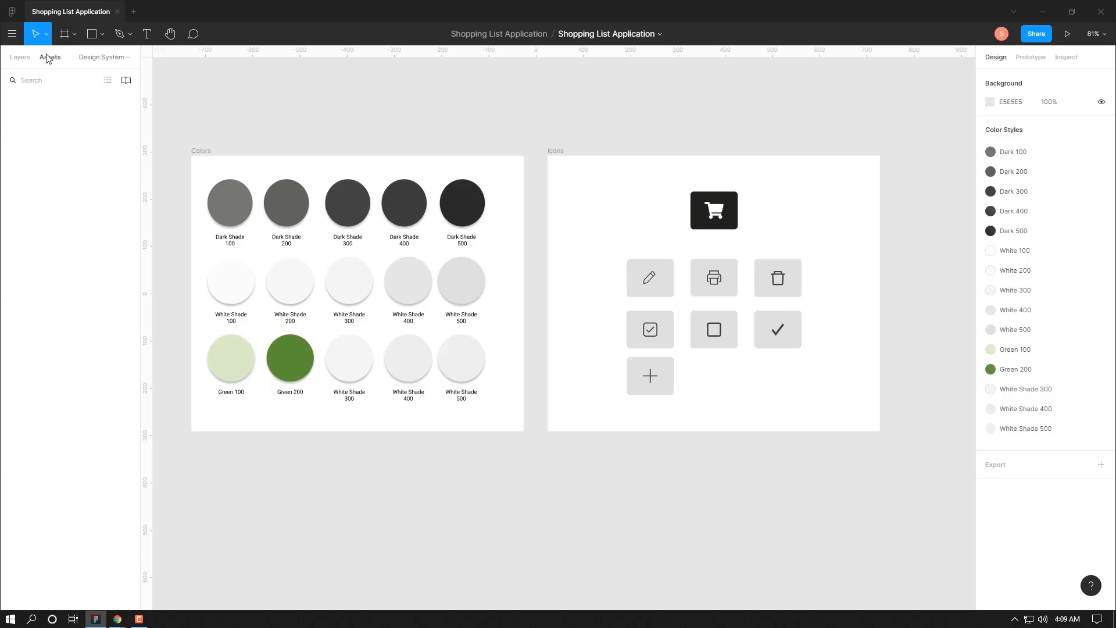
pyautogui.click(20, 122)
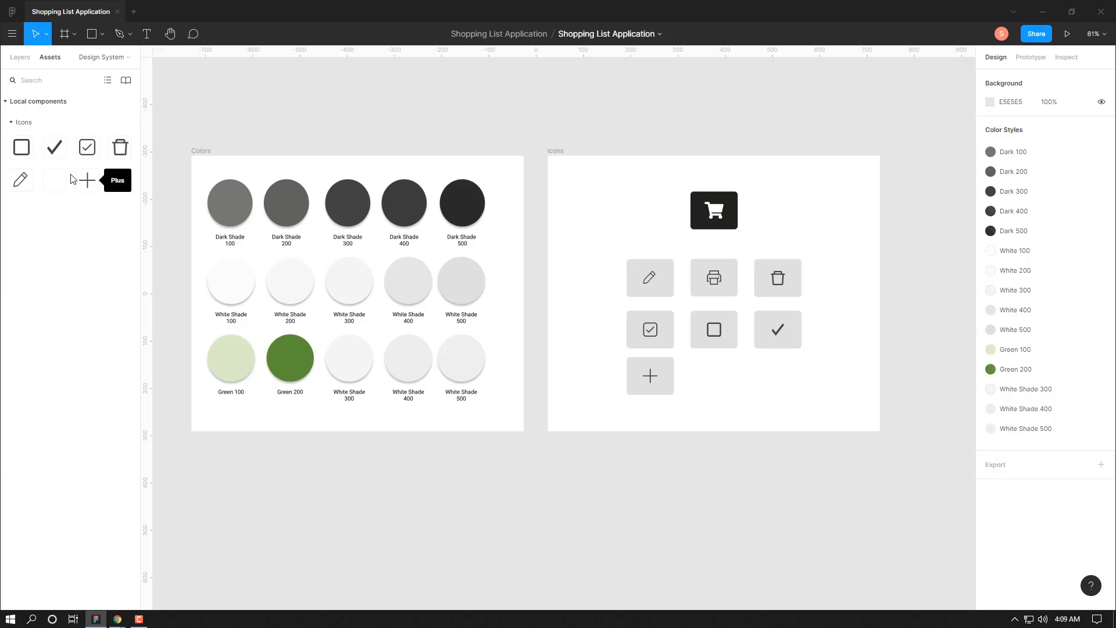
pyautogui.click(9, 104)
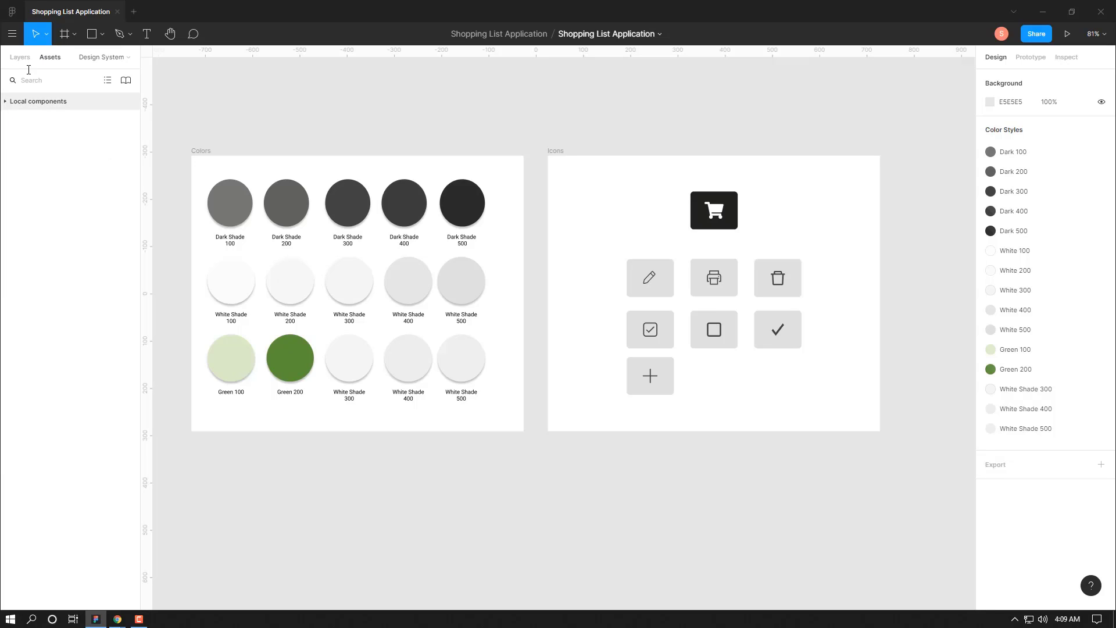
pyautogui.click(26, 61)
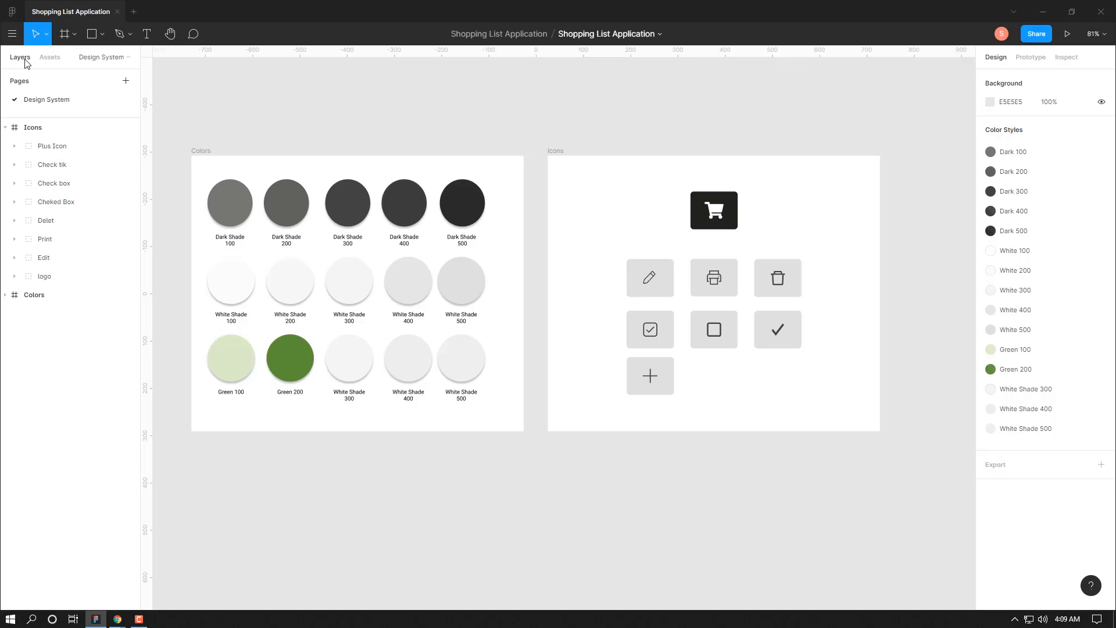
# Step: Review the styles and components to be included and publish the Shopping List Application file as a library
pyautogui.click(59, 58)
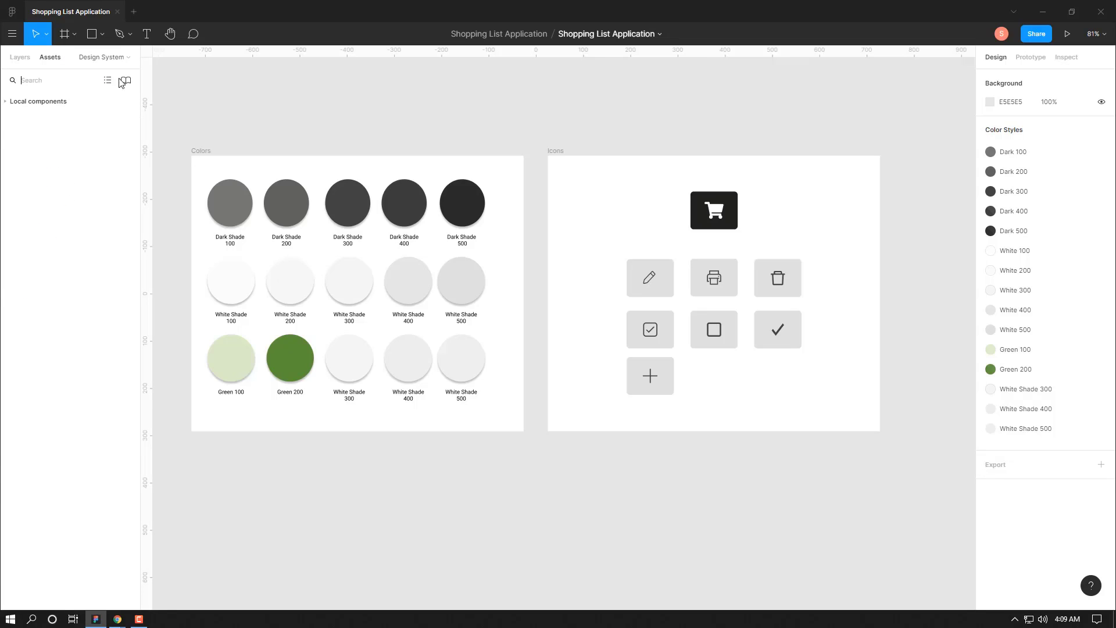
pyautogui.click(125, 79)
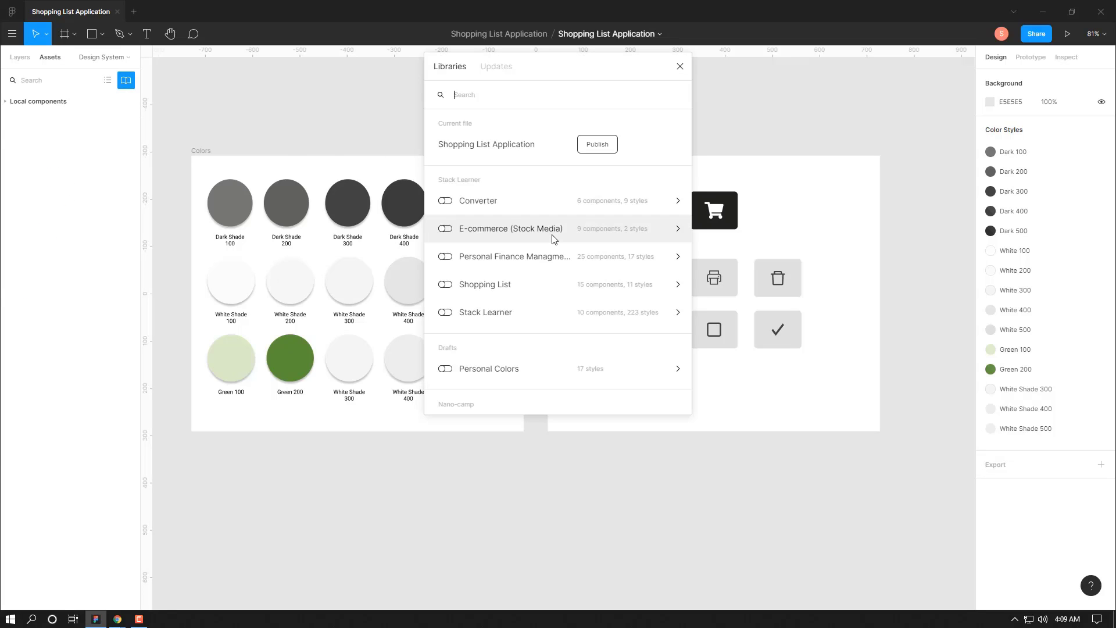
pyautogui.click(591, 154)
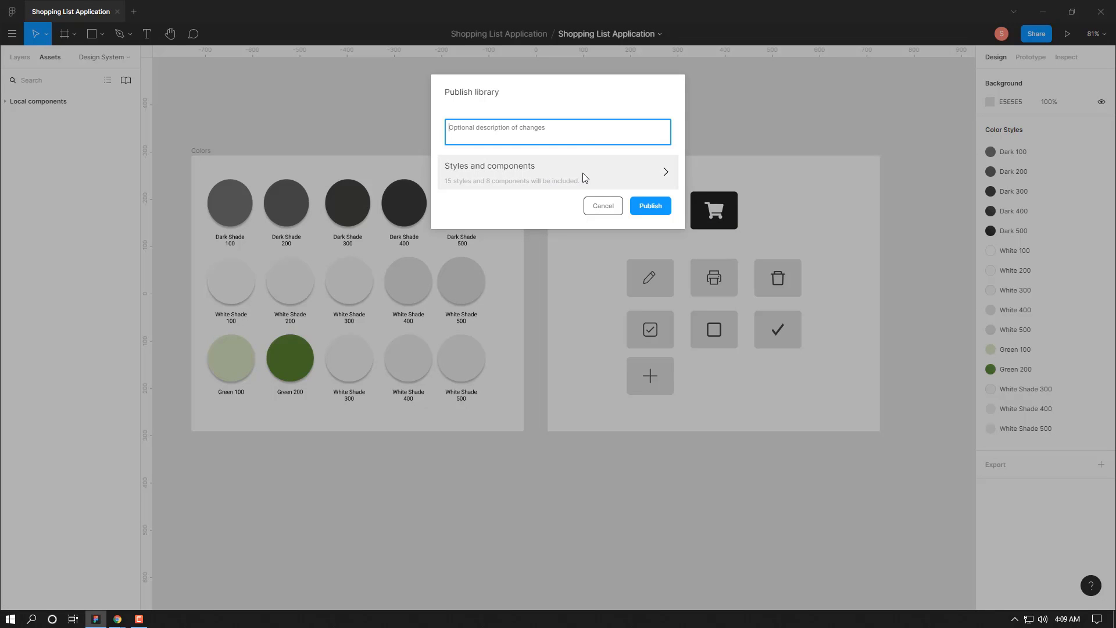
pyautogui.click(582, 173)
pyautogui.scroll(-5, 568, 226)
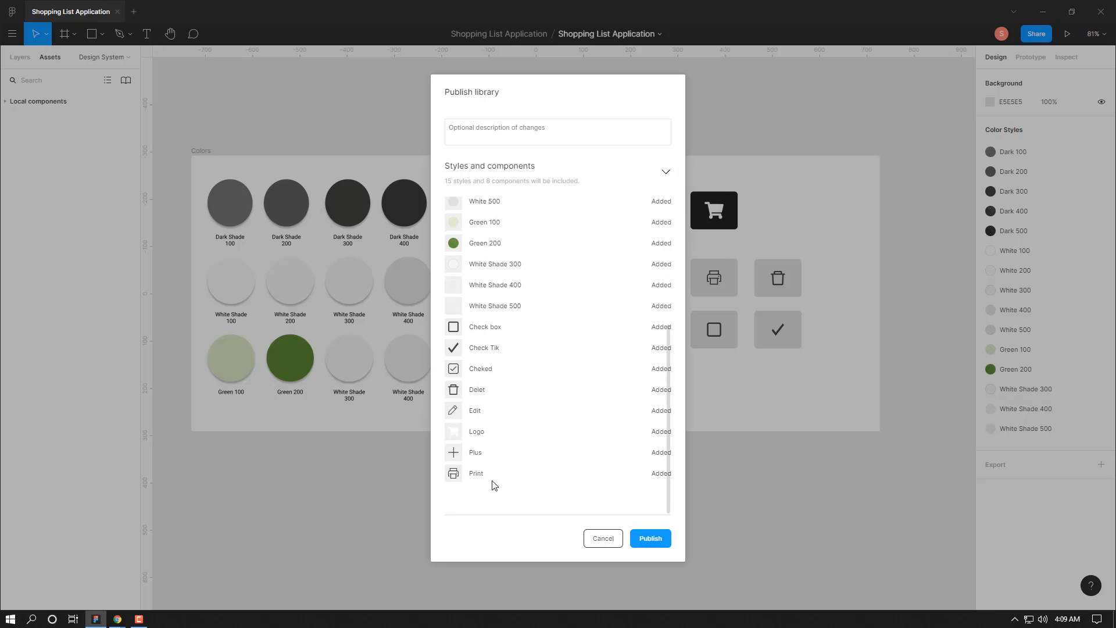
pyautogui.scroll(5, 523, 297)
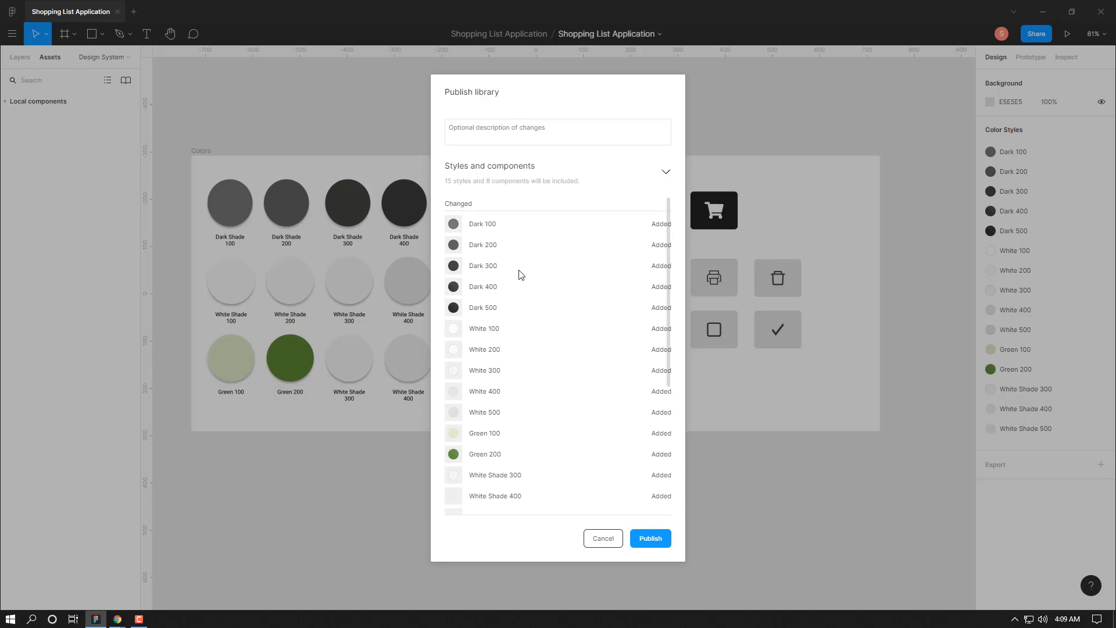
pyautogui.click(651, 539)
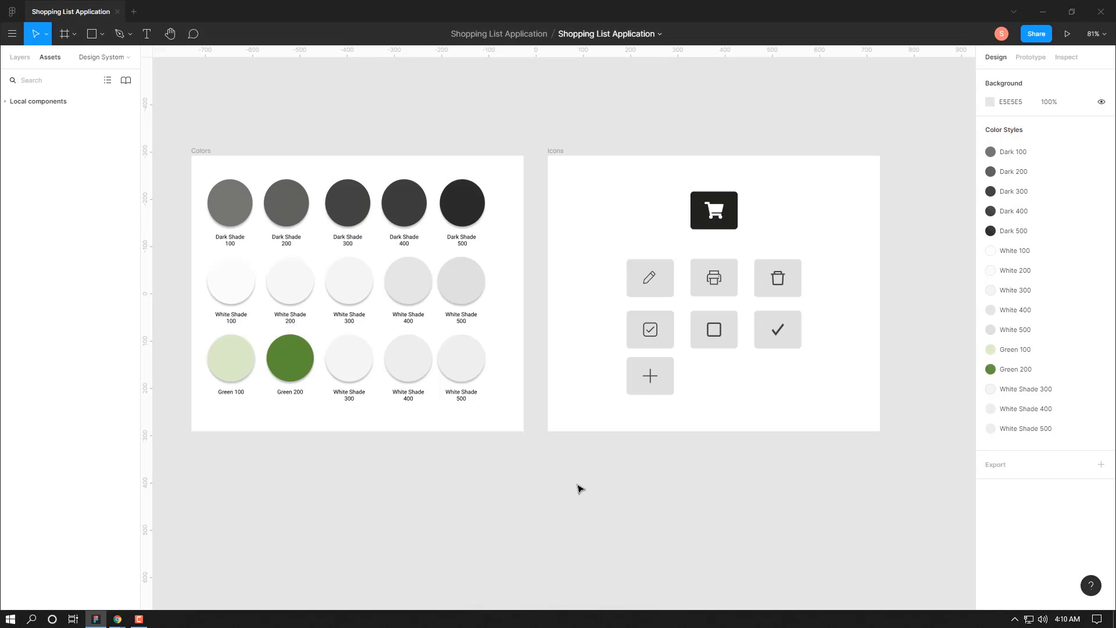
# Step: Add a new page to the file and name it "Interface Design"
pyautogui.click(21, 62)
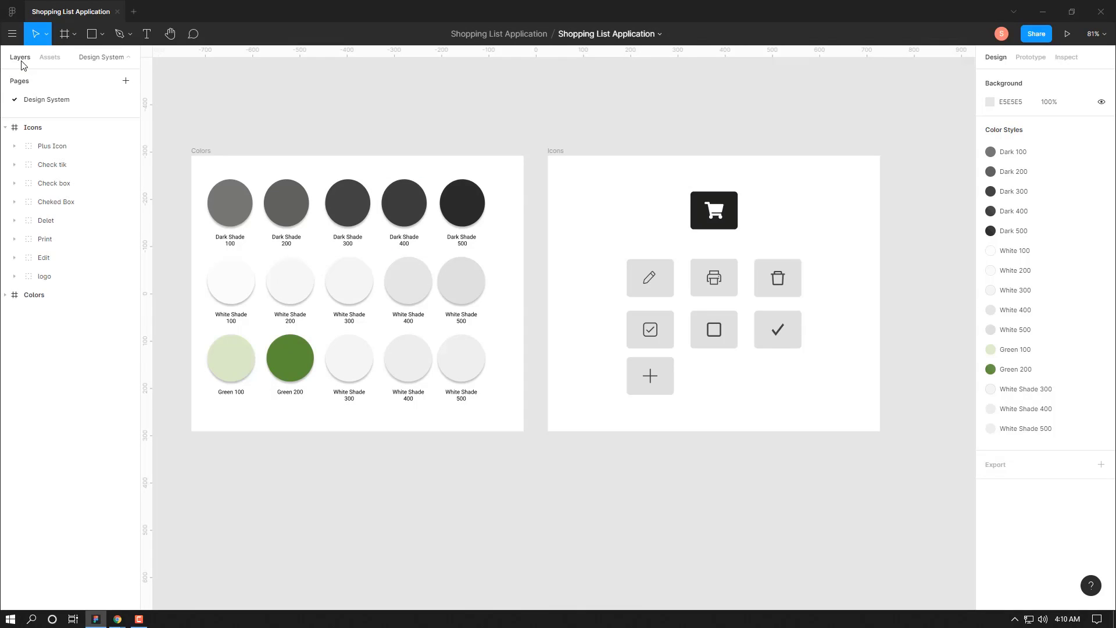
pyautogui.click(126, 82)
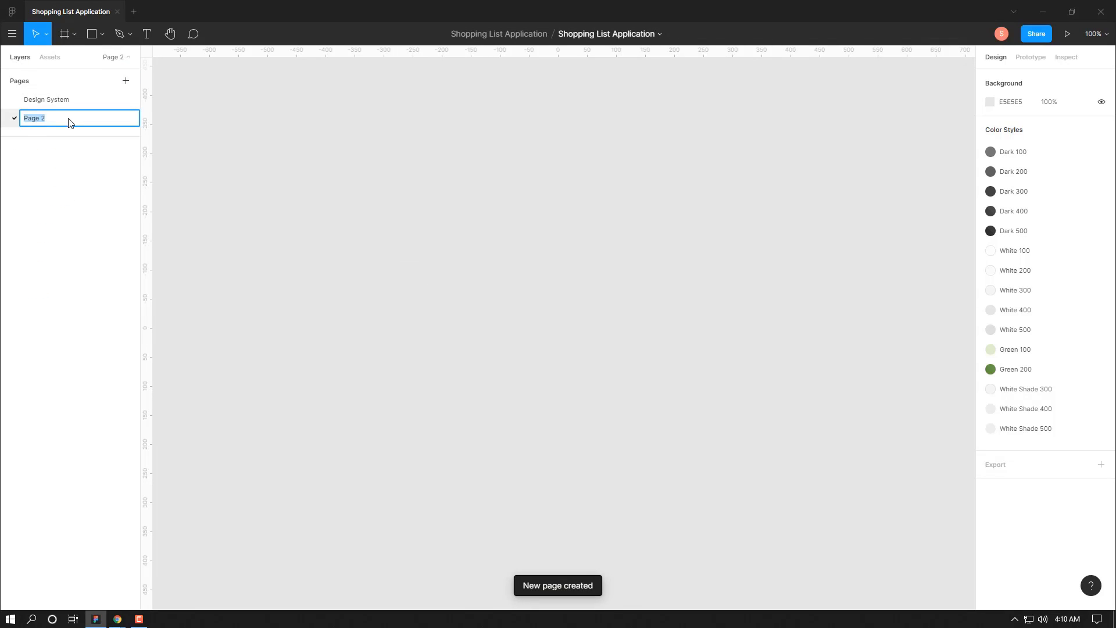
pyautogui.press('BackSpace')
pyautogui.write('Application')
pyautogui.press('BackSpace')
pyautogui.press('BackSpace')
pyautogui.press('BackSpace')
pyautogui.press('BackSpace')
pyautogui.press('BackSpace')
pyautogui.press('BackSpace')
pyautogui.press('BackSpace')
pyautogui.press('BackSpace')
pyautogui.press('BackSpace')
pyautogui.press('BackSpace')
pyautogui.press('BackSpace')
pyautogui.press('BackSpace')
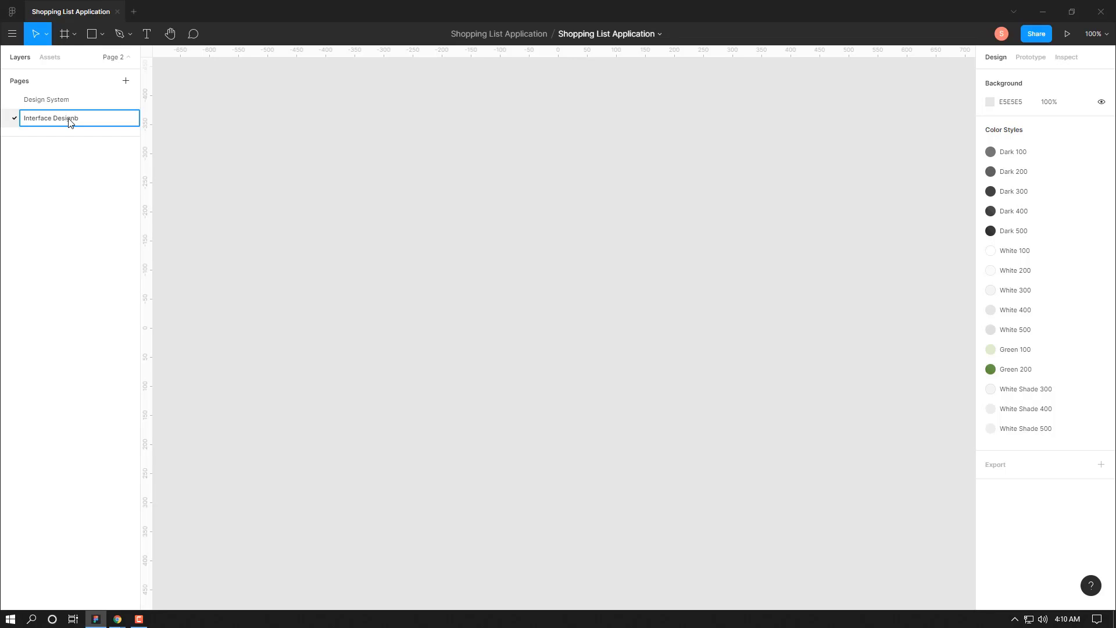
pyautogui.press('BackSpace')
pyautogui.press('Return')
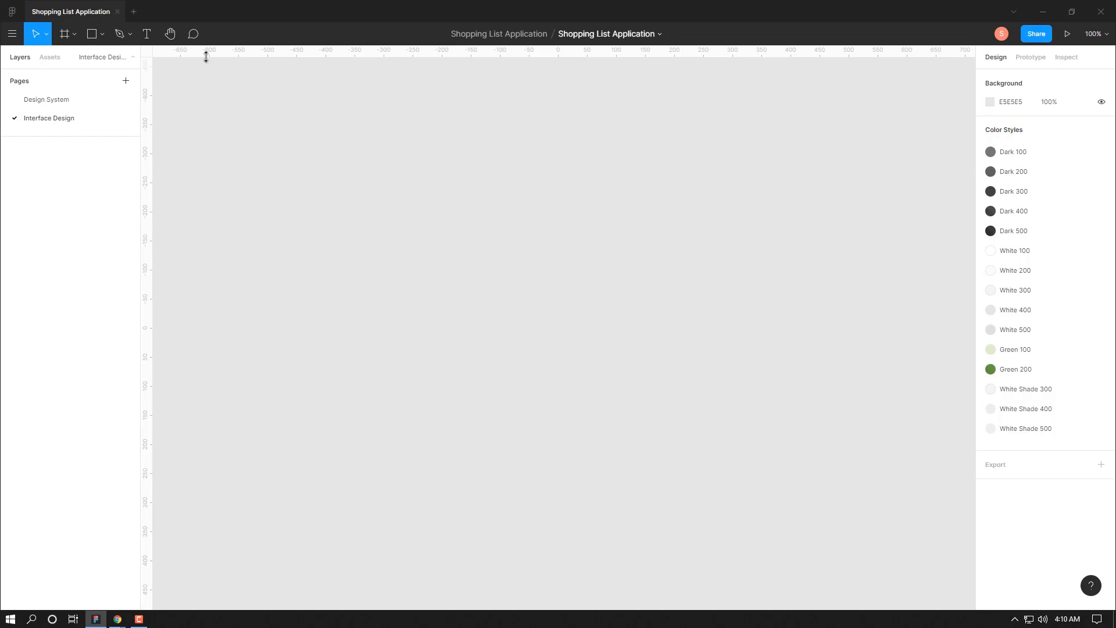
# Step: Add a 1440 × 1024 frame from the Desktop preset to the Interface Design page
pyautogui.click(61, 36)
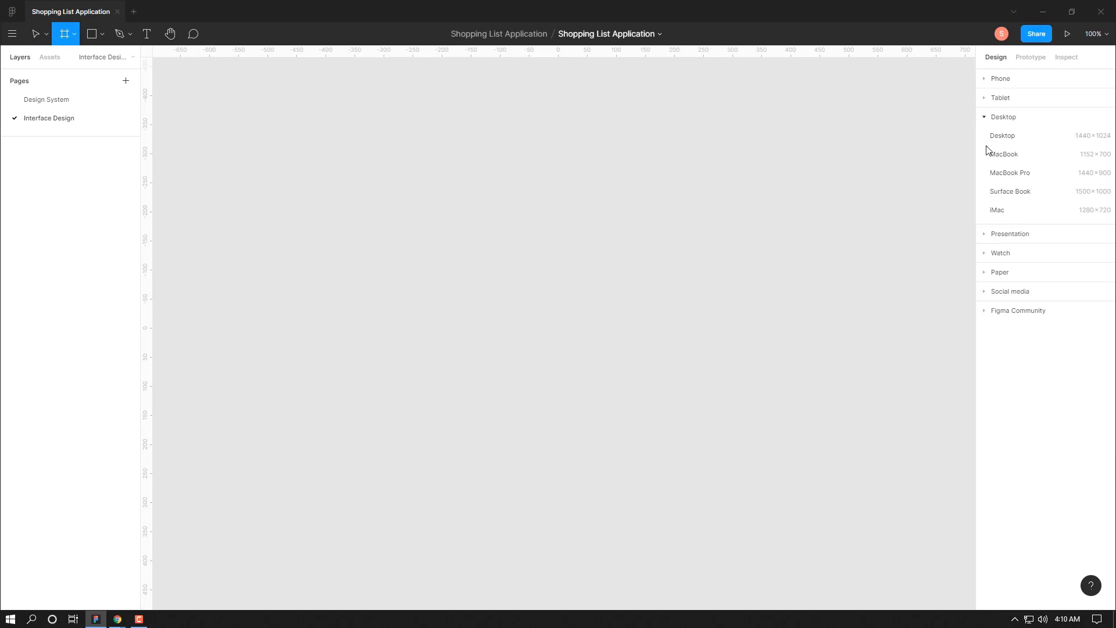
pyautogui.click(1002, 138)
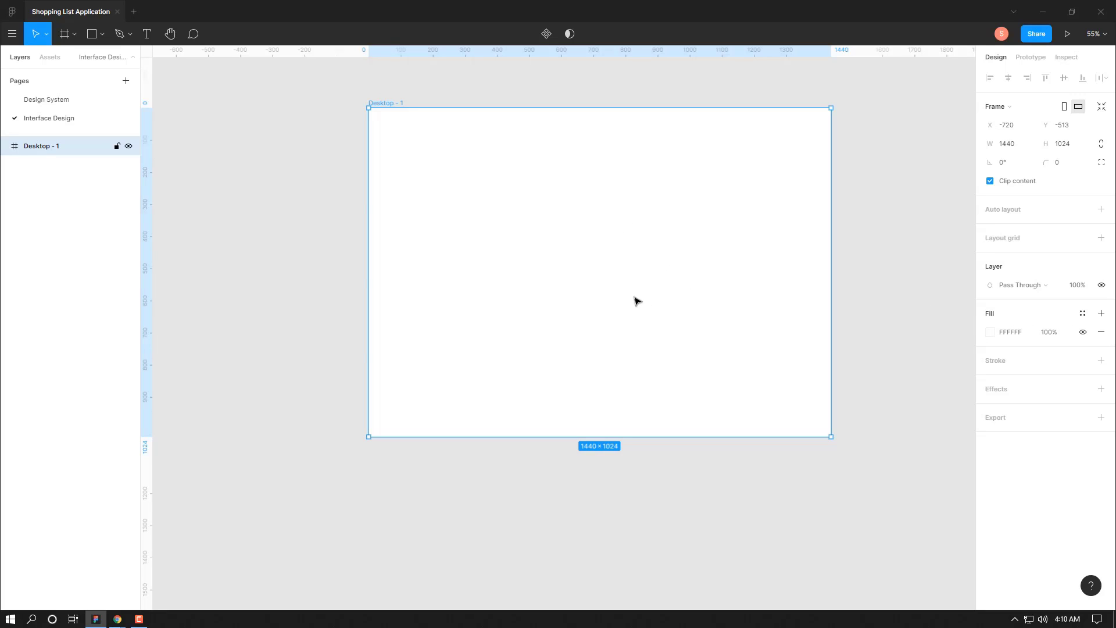
# Step: Apply the Dark 200 color style to the Desktop - 1 frame's fill and move the frame to about X -897, Y -509
pyautogui.click(64, 99)
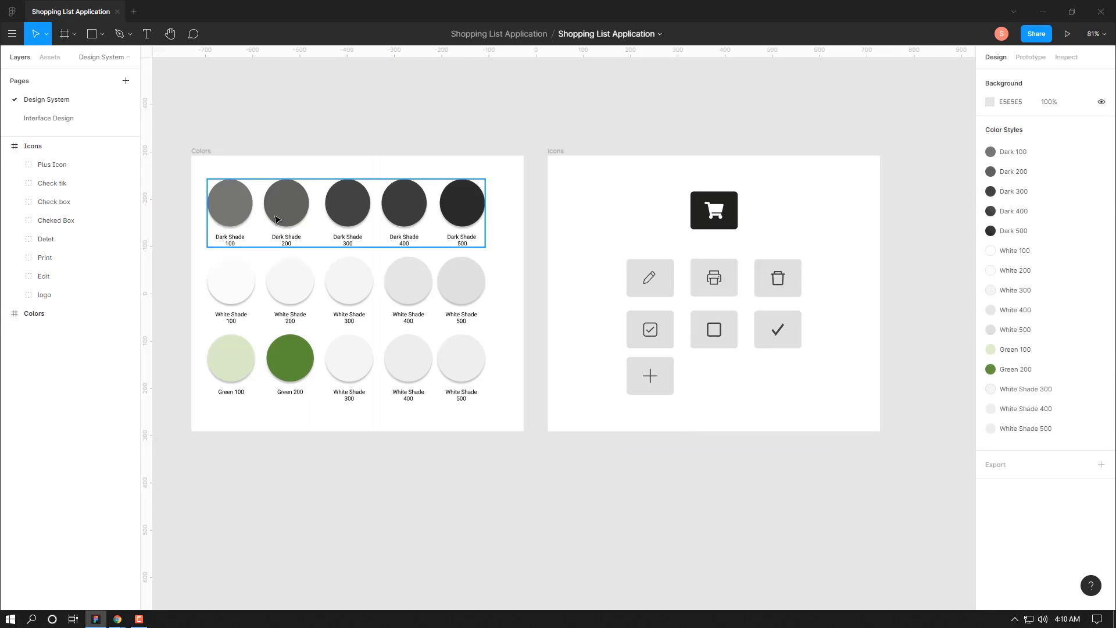
pyautogui.click(72, 119)
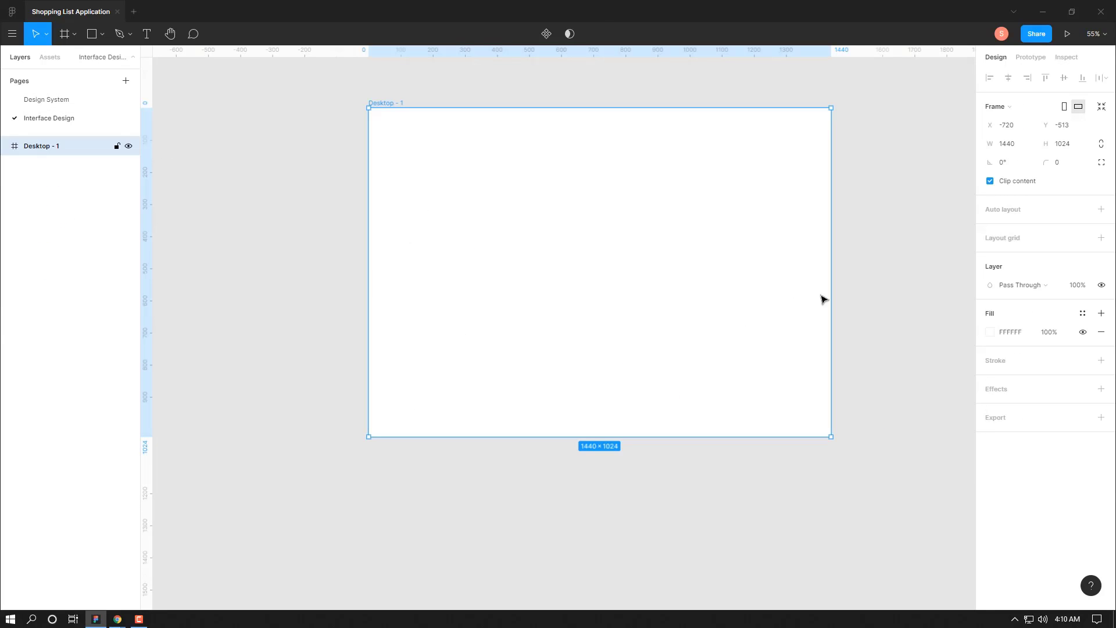
pyautogui.click(1083, 315)
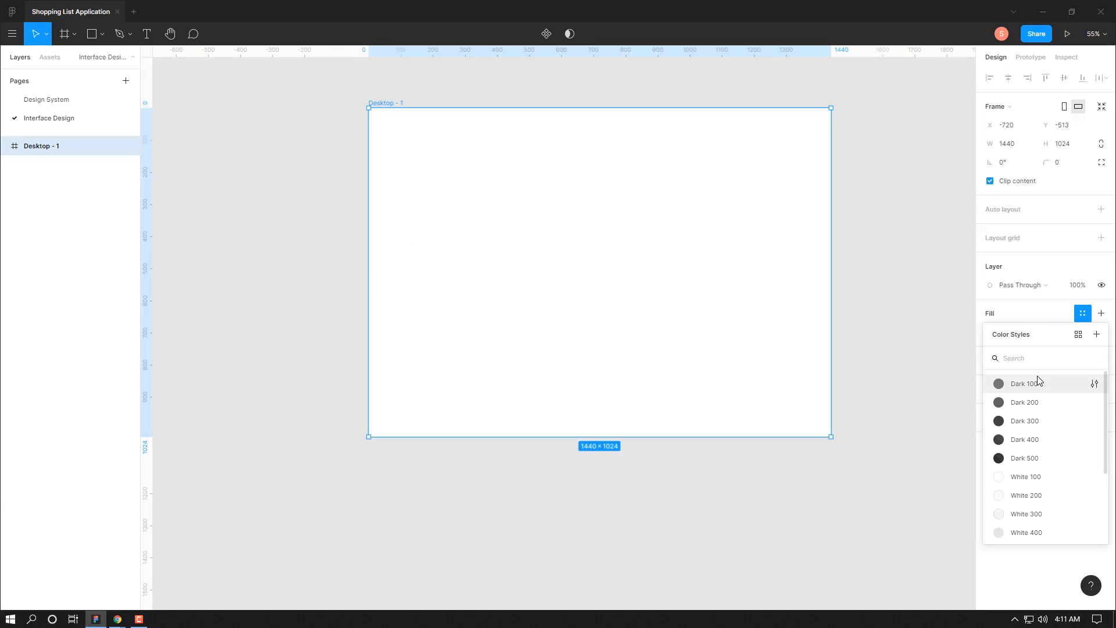
pyautogui.scroll(-3, 1034, 428)
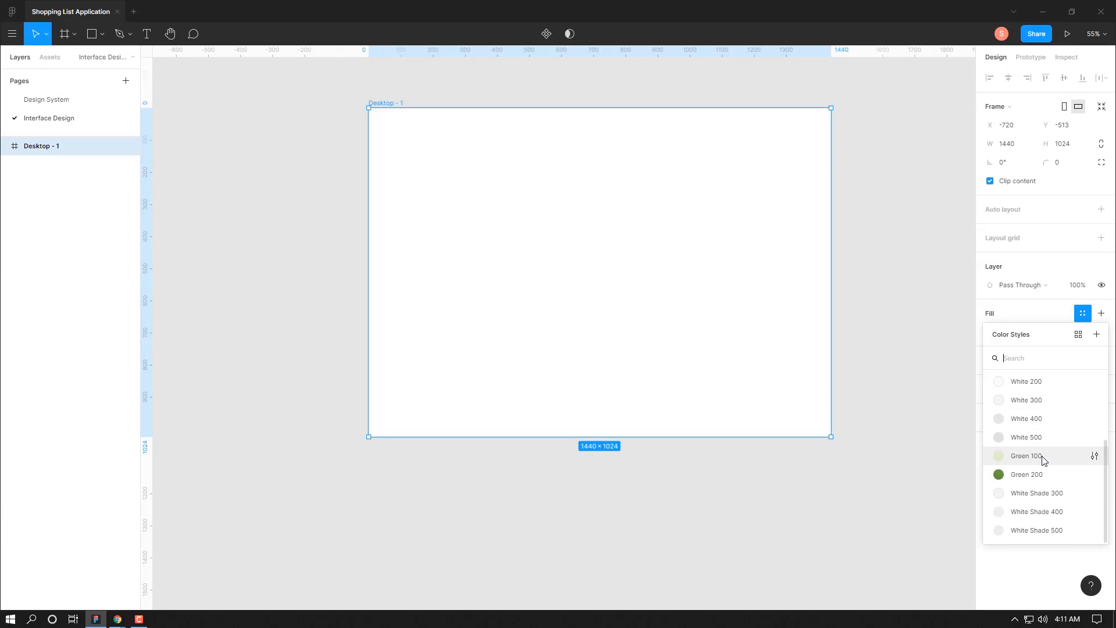
pyautogui.scroll(3, 1042, 459)
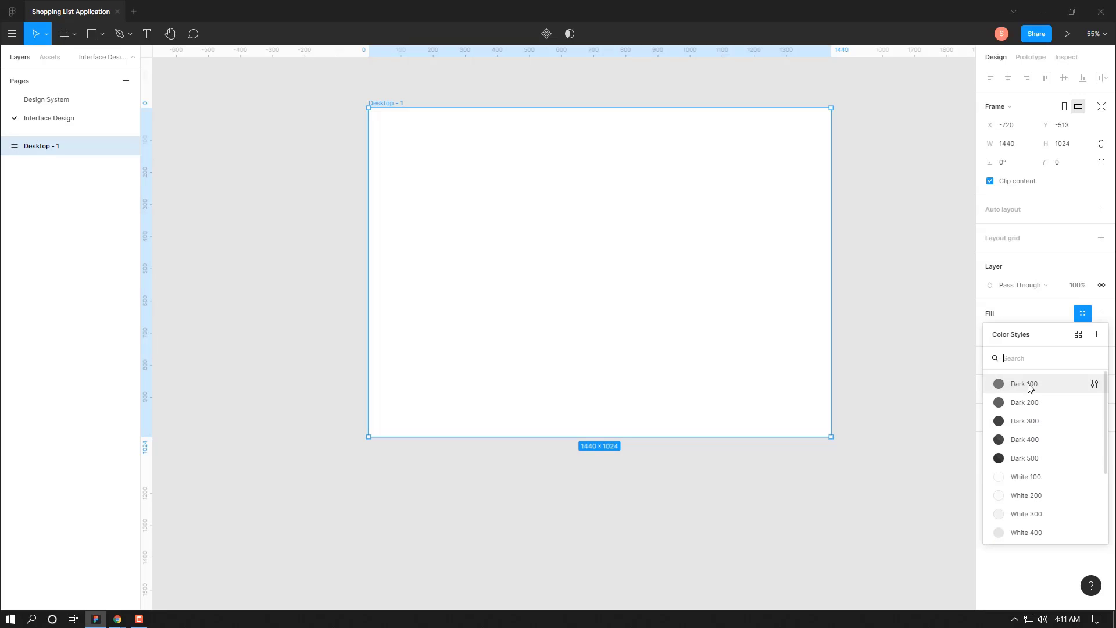
pyautogui.click(1024, 403)
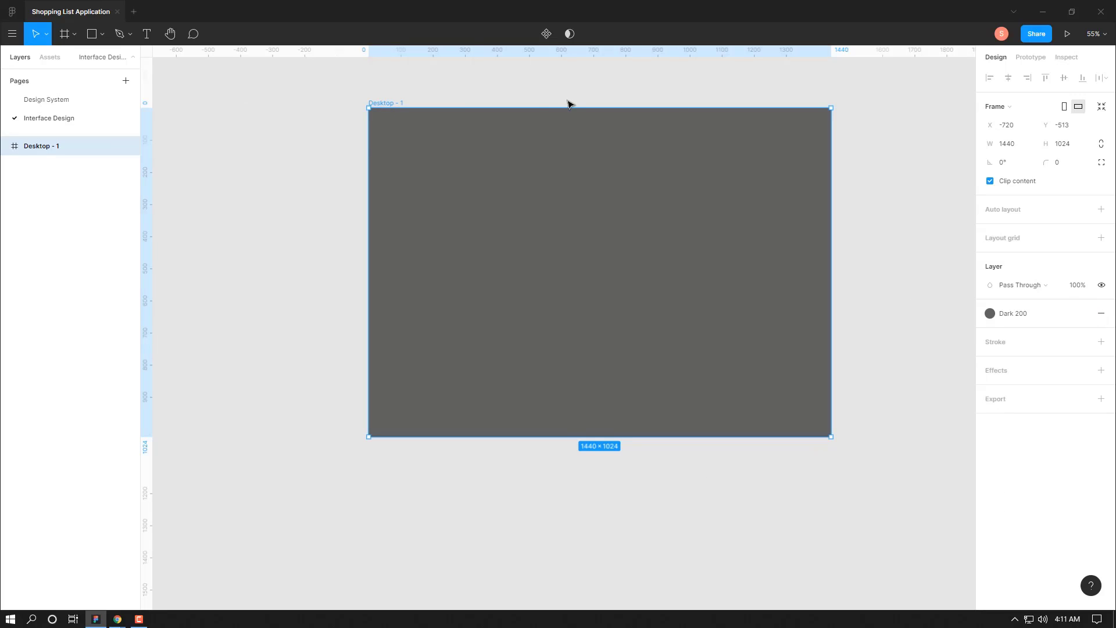
pyautogui.moveTo(622, 226); pyautogui.dragTo(563, 230)
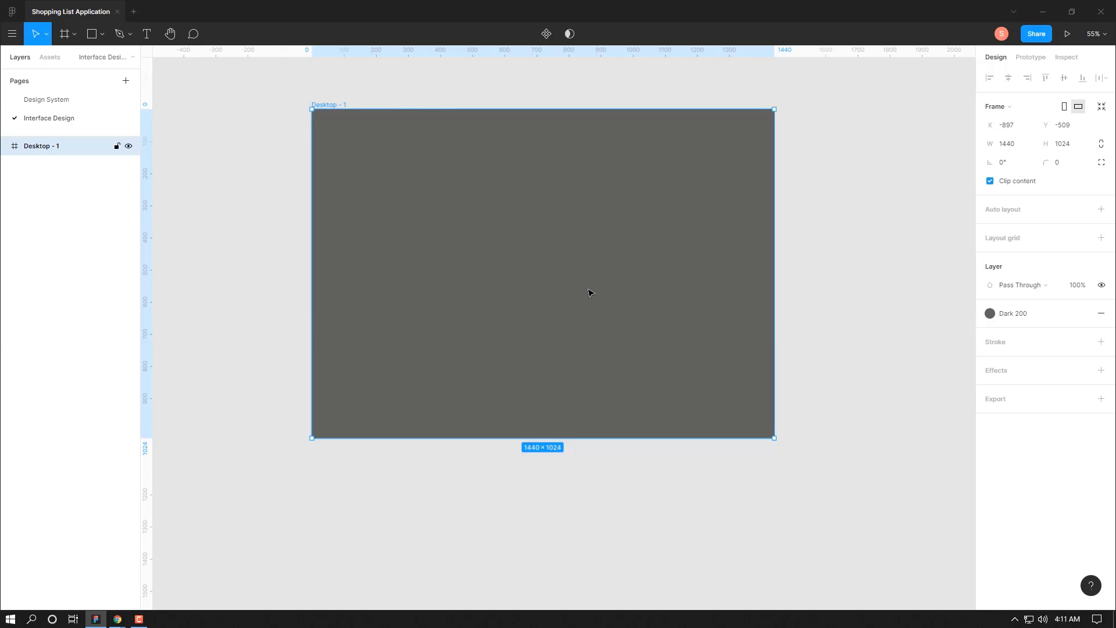
pyautogui.click(786, 279)
# Step: Try placing a Check box component instance near the upper-left corner of the Desktop - 1 frame, and delete it
pyautogui.click(50, 57)
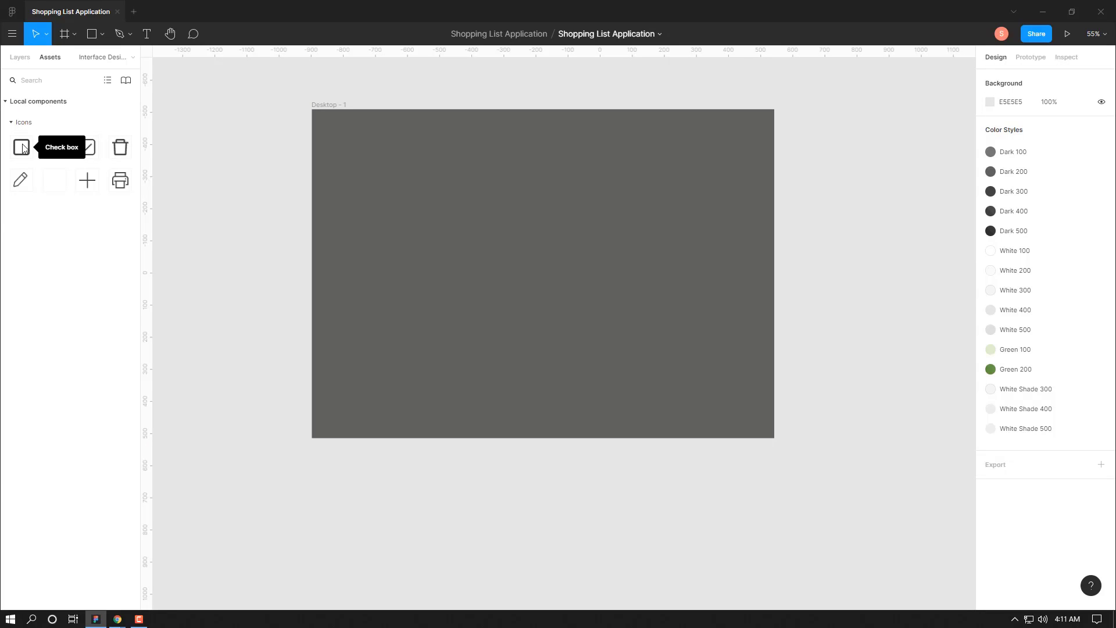
pyautogui.moveTo(23, 149); pyautogui.dragTo(345, 143)
pyautogui.click(255, 323)
pyautogui.click(410, 297)
pyautogui.click(411, 291)
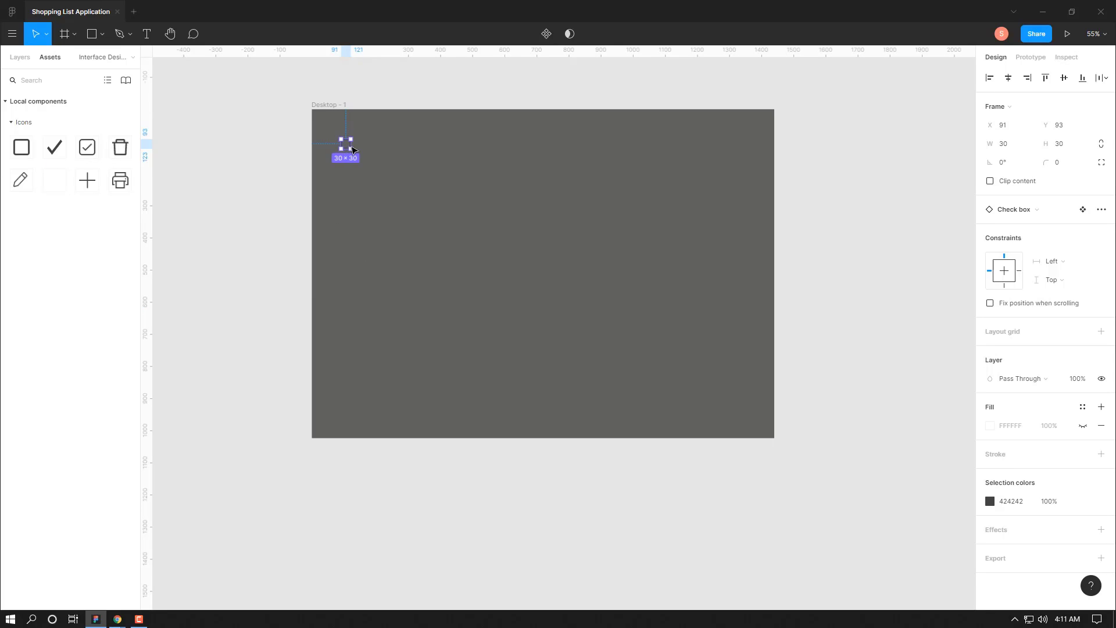
pyautogui.press('Delete')
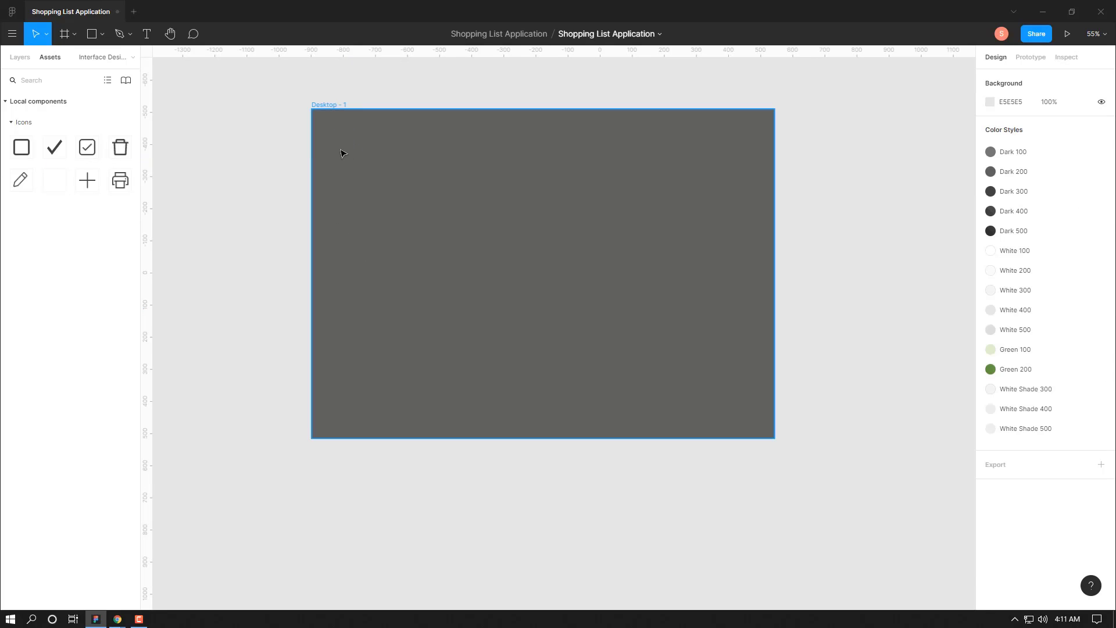
# Step: Examine the Colors and Icons frames on the Design System page and its local icon components, ending with the Icons frame selected
pyautogui.click(22, 60)
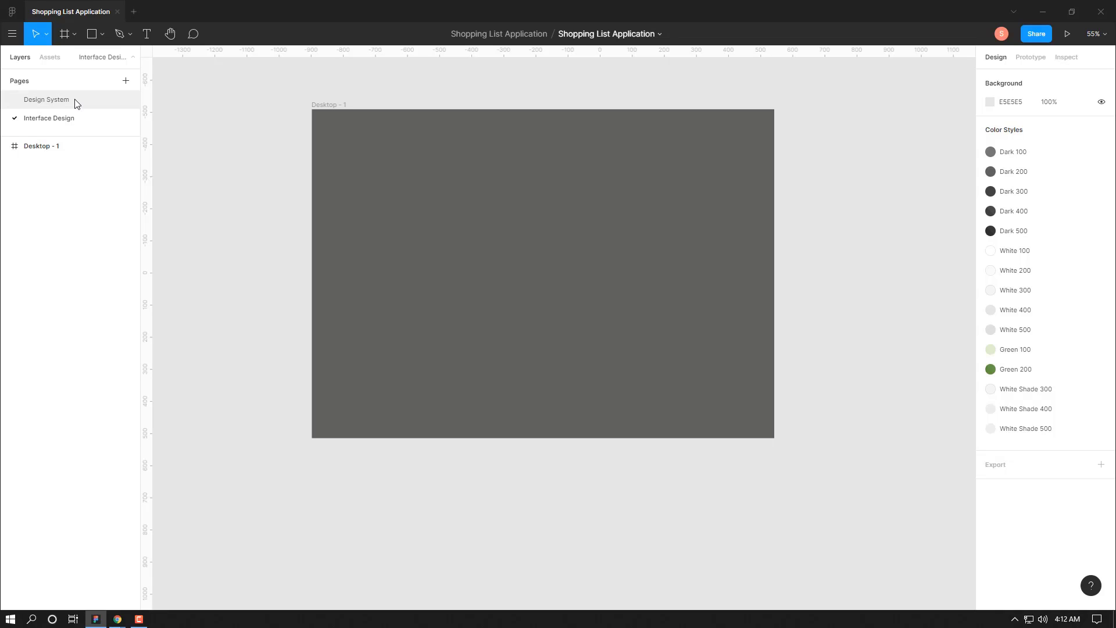
pyautogui.click(47, 99)
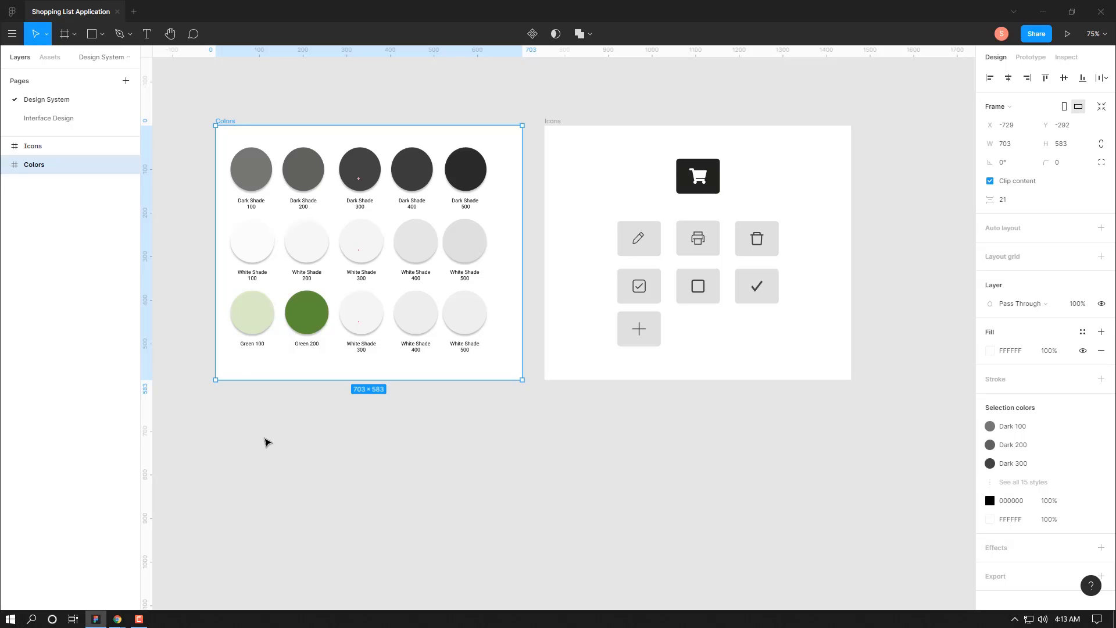
pyautogui.click(49, 58)
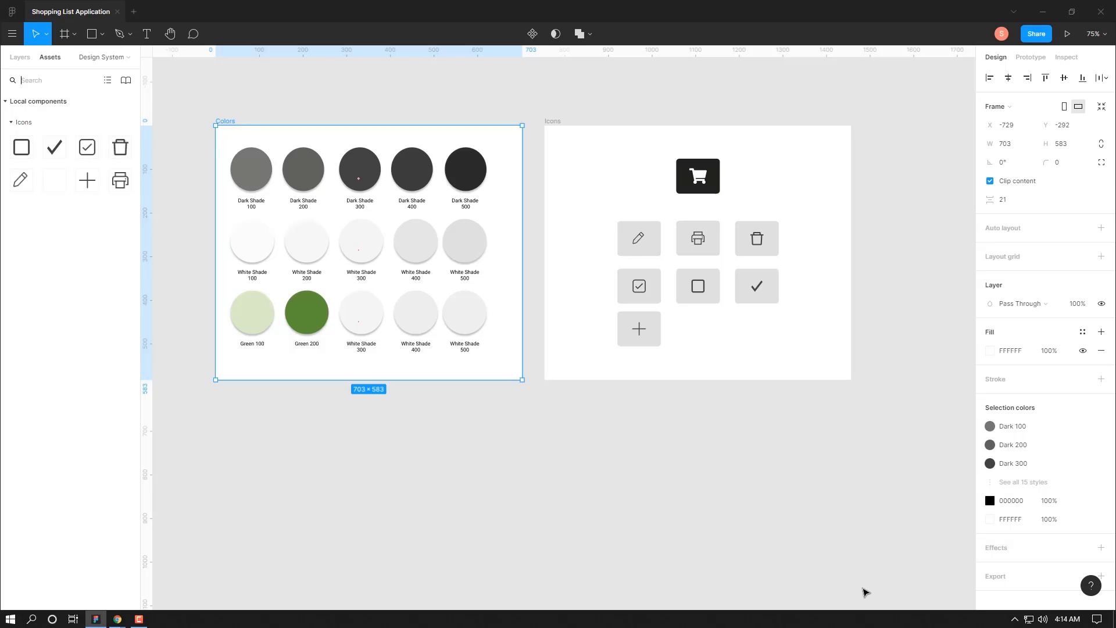
pyautogui.hotkey('alt', '1')
pyautogui.press('Tab')
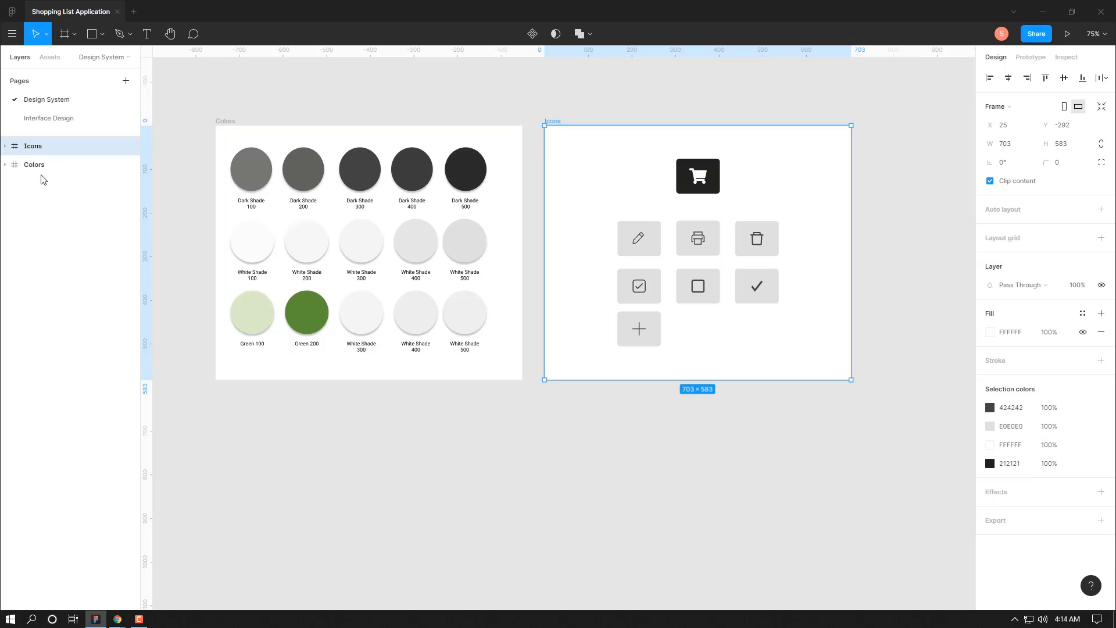